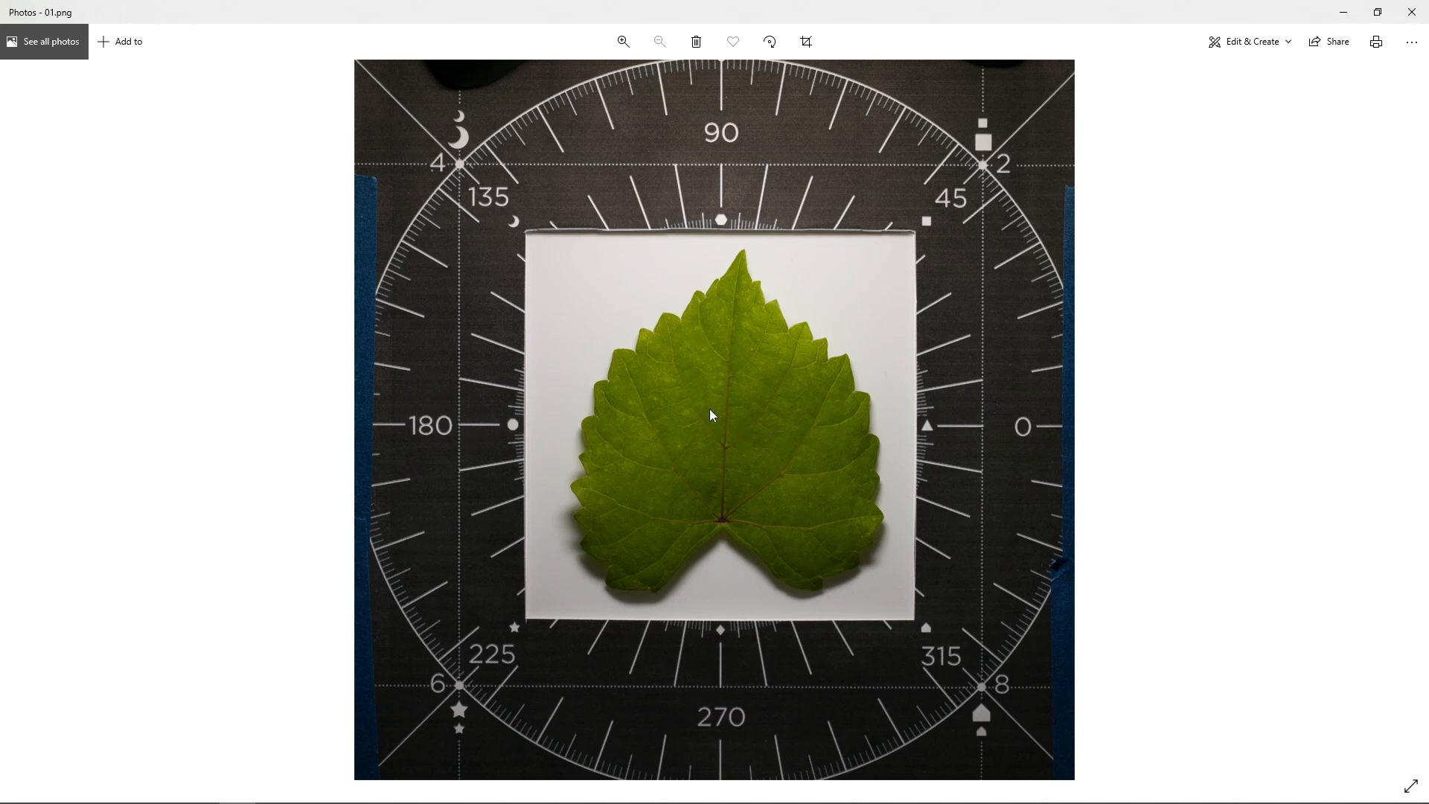
- Look through the leaf photos from 01.png to 09.png, checking how the light direction differs
key("Right")
key("Right")
key("Right")
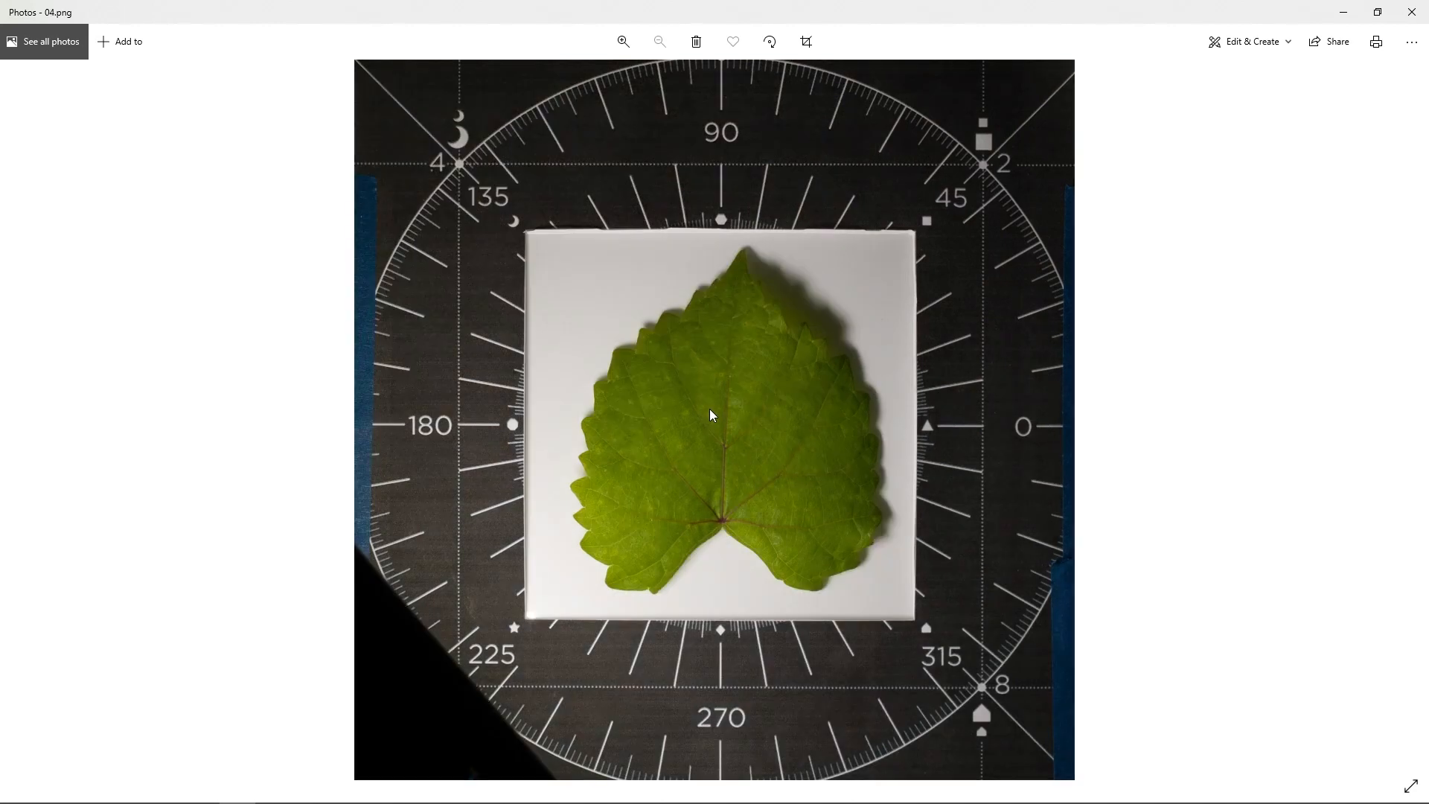
key("Right")
key("Right")
key("Right")
key("Right")
key("Right")
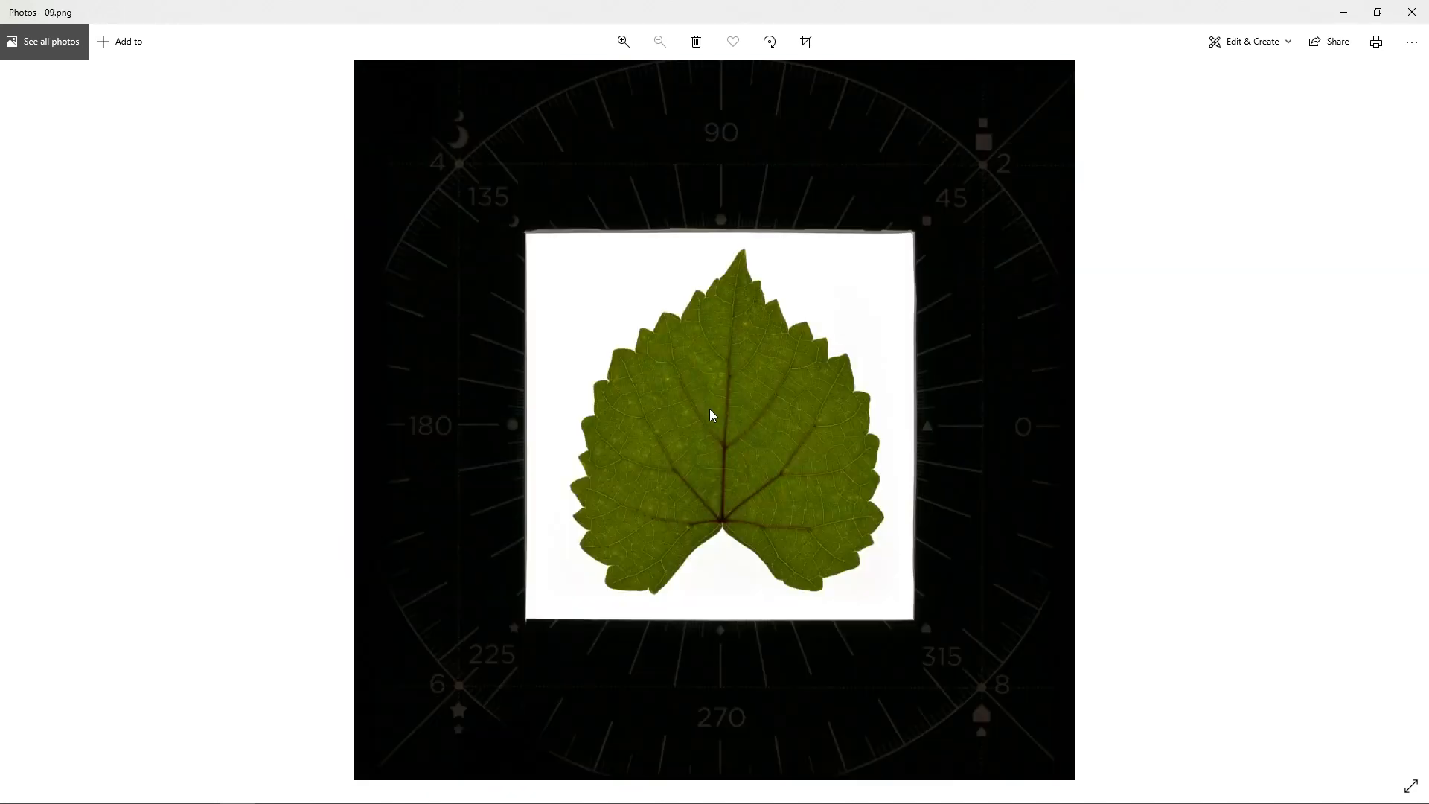
- Return to 03.png and go forward again to 09.png, comparing the shadows around the leaf with the backlit shot
key("Left")
key("Left")
key("Left")
key("Left")
key("Left")
key("Left")
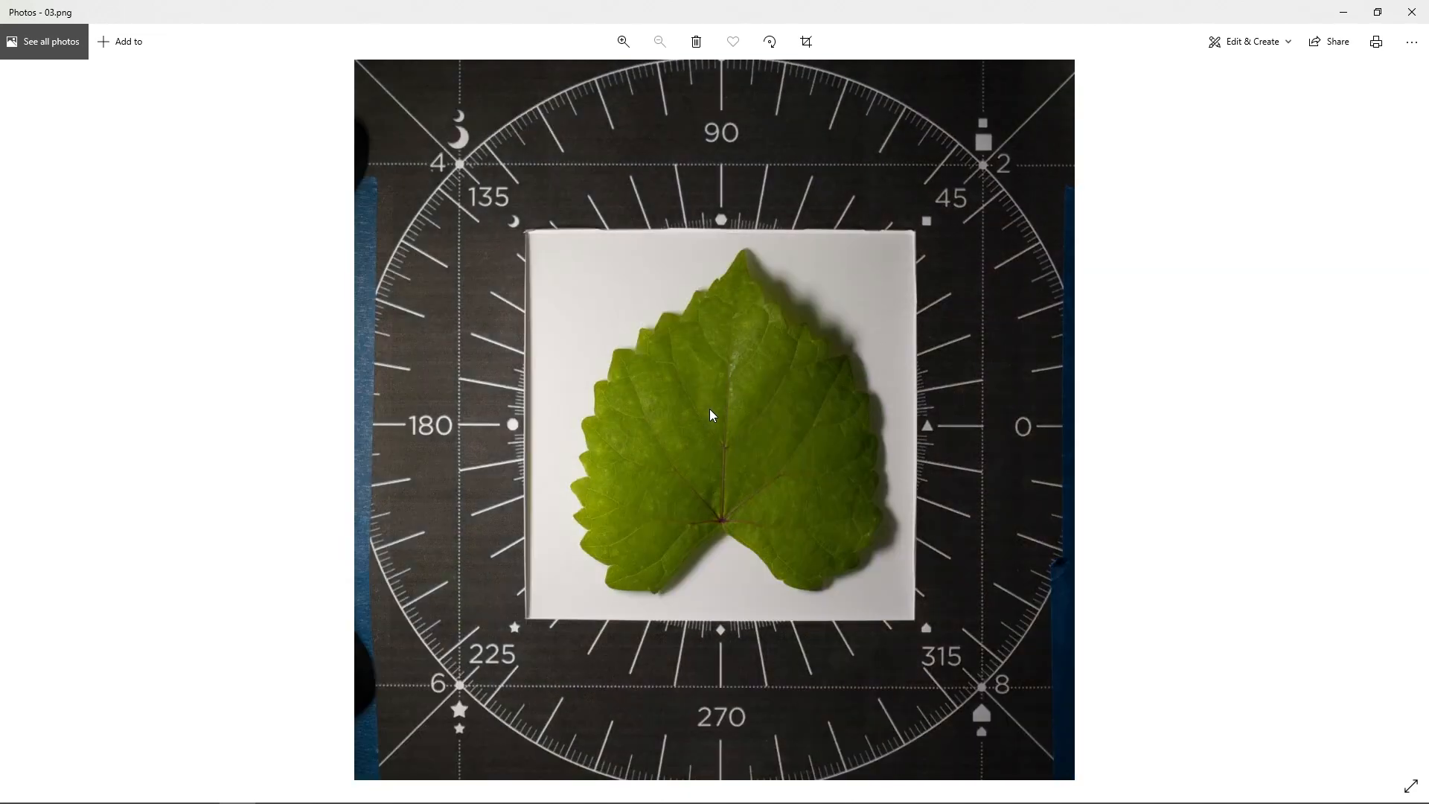
key("Right")
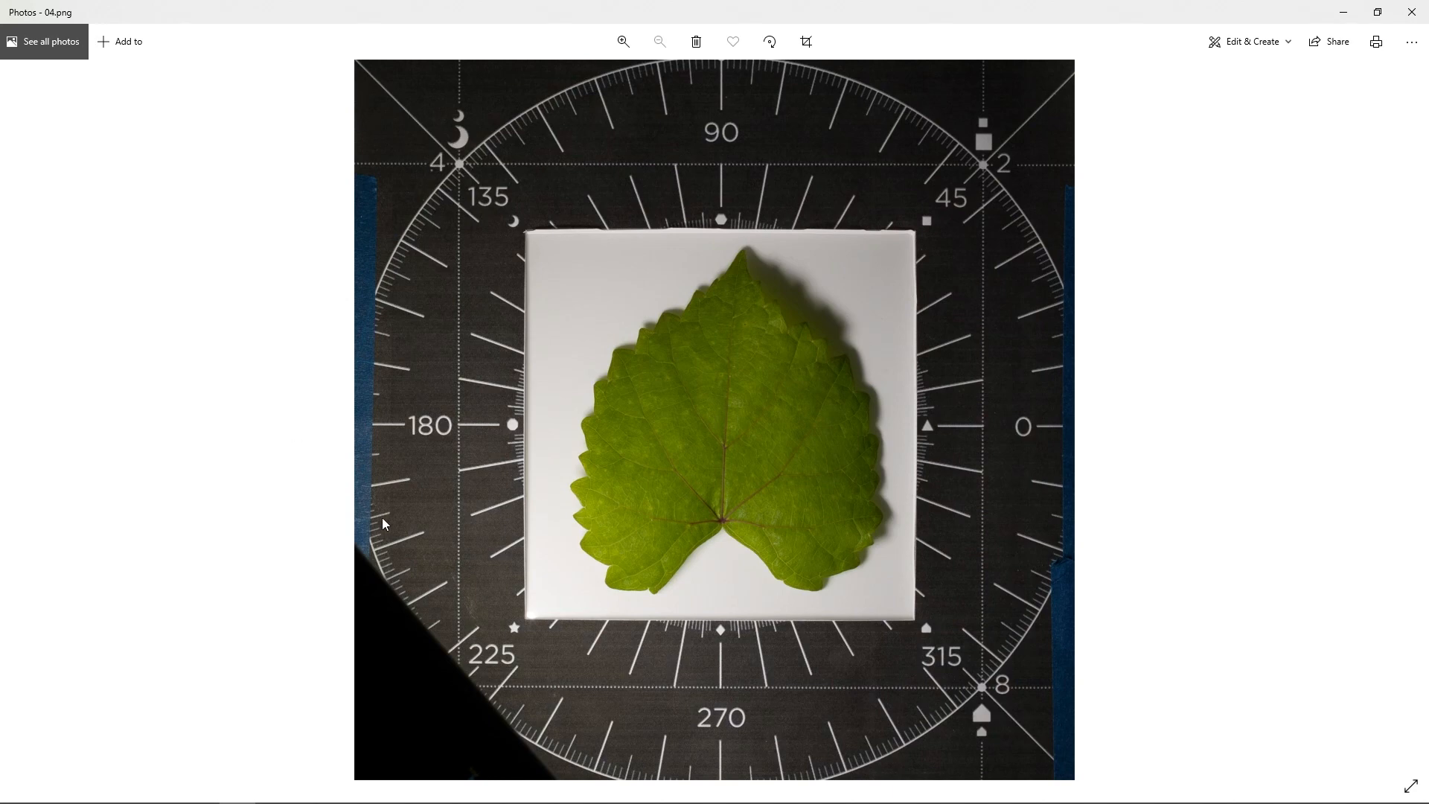
key("Right")
key("Right")
key("Right")
key("Right")
key("Right")
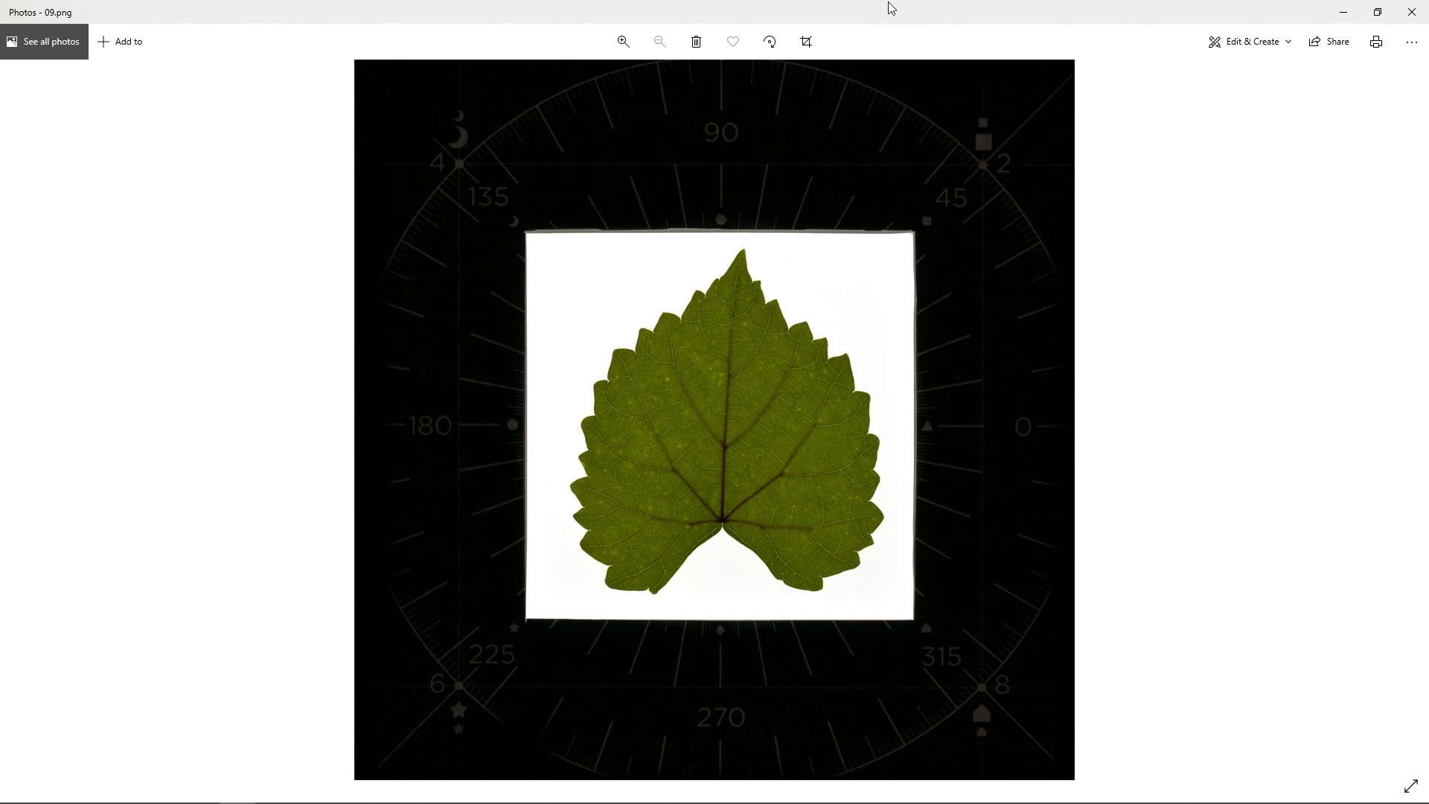
- In a new Substance 3D Sampler project, import images 01.png to 09.png with the Multiangle to material template and a base material
left_click_drag(992, 13, 663, 303)
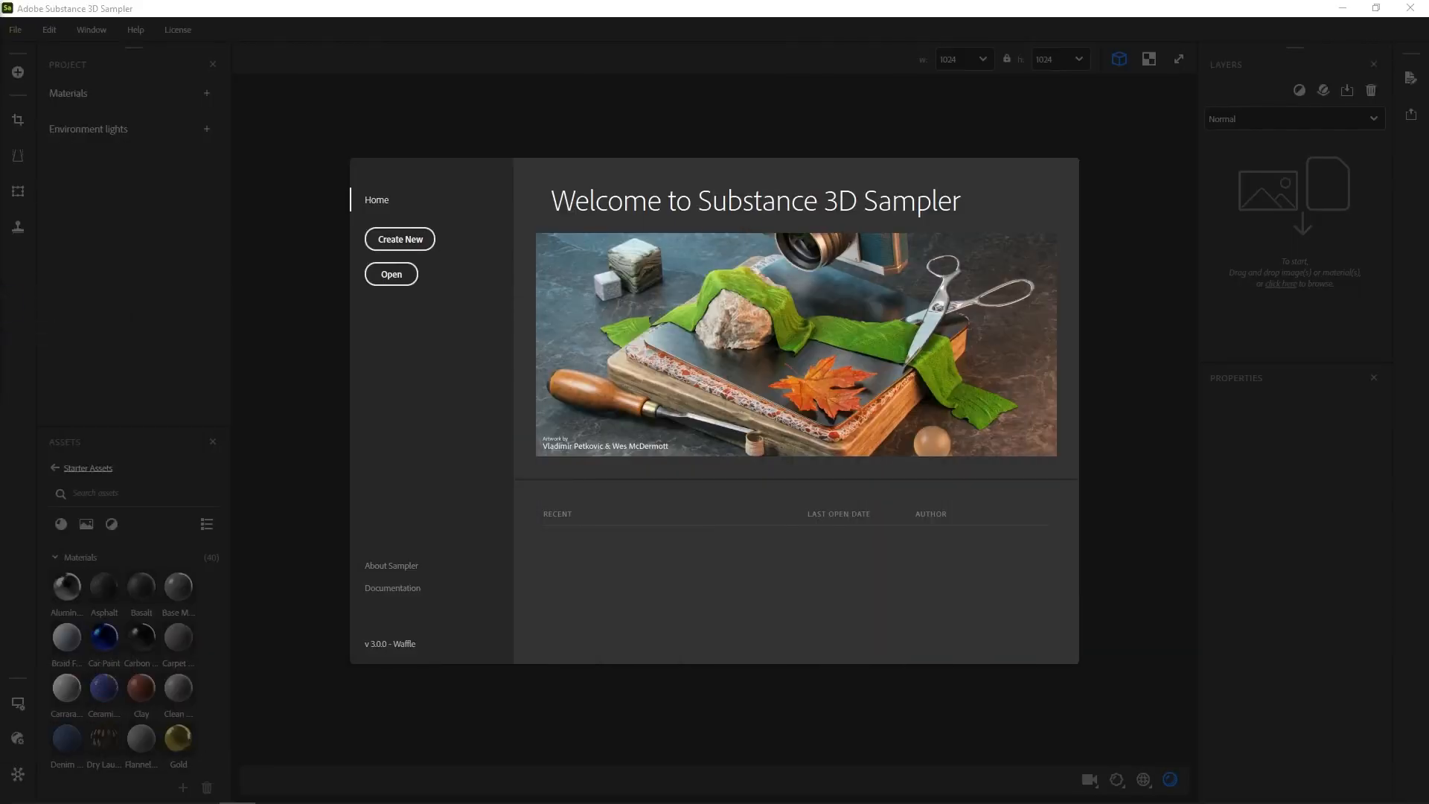
left_click(395, 240)
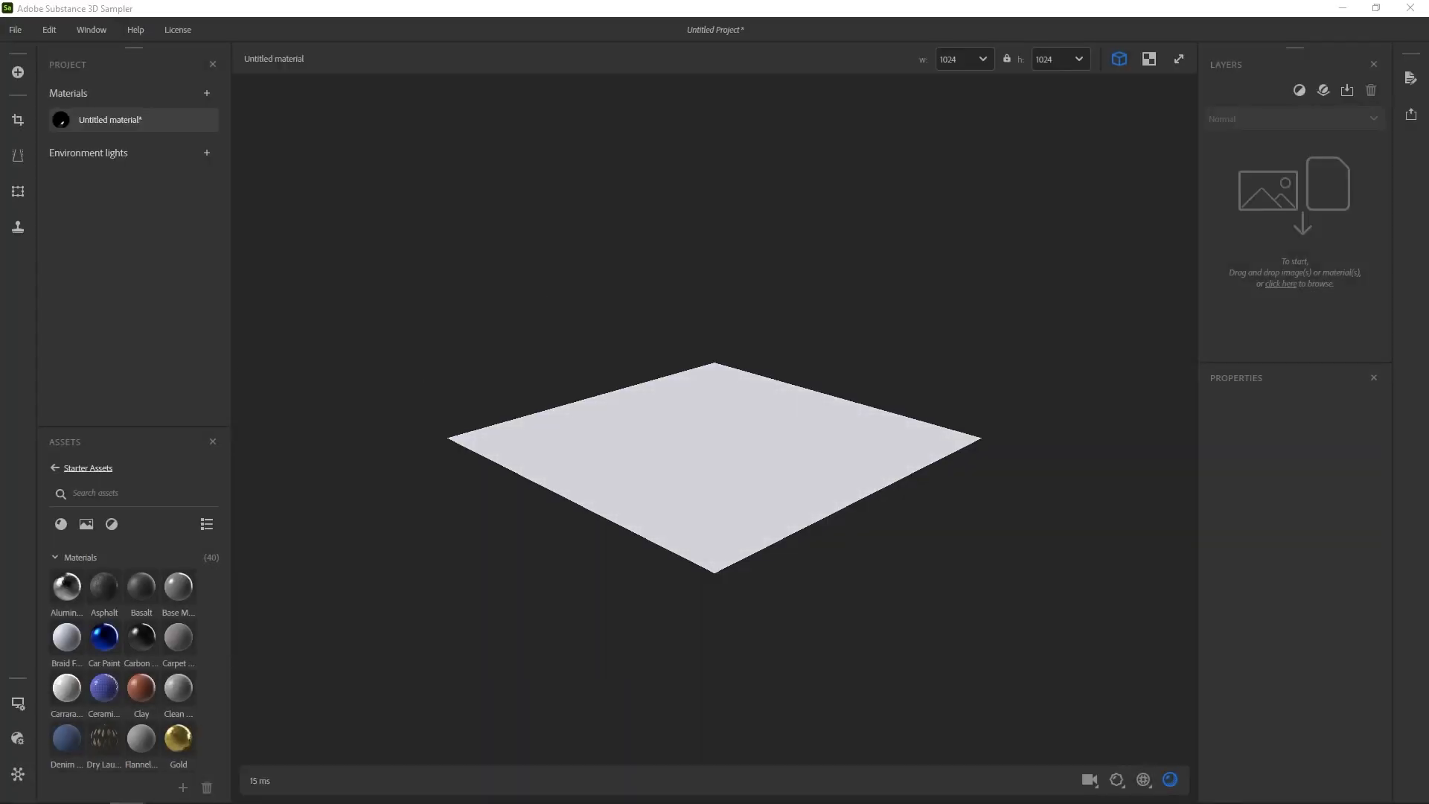
left_click_drag(0, 420, 731, 440)
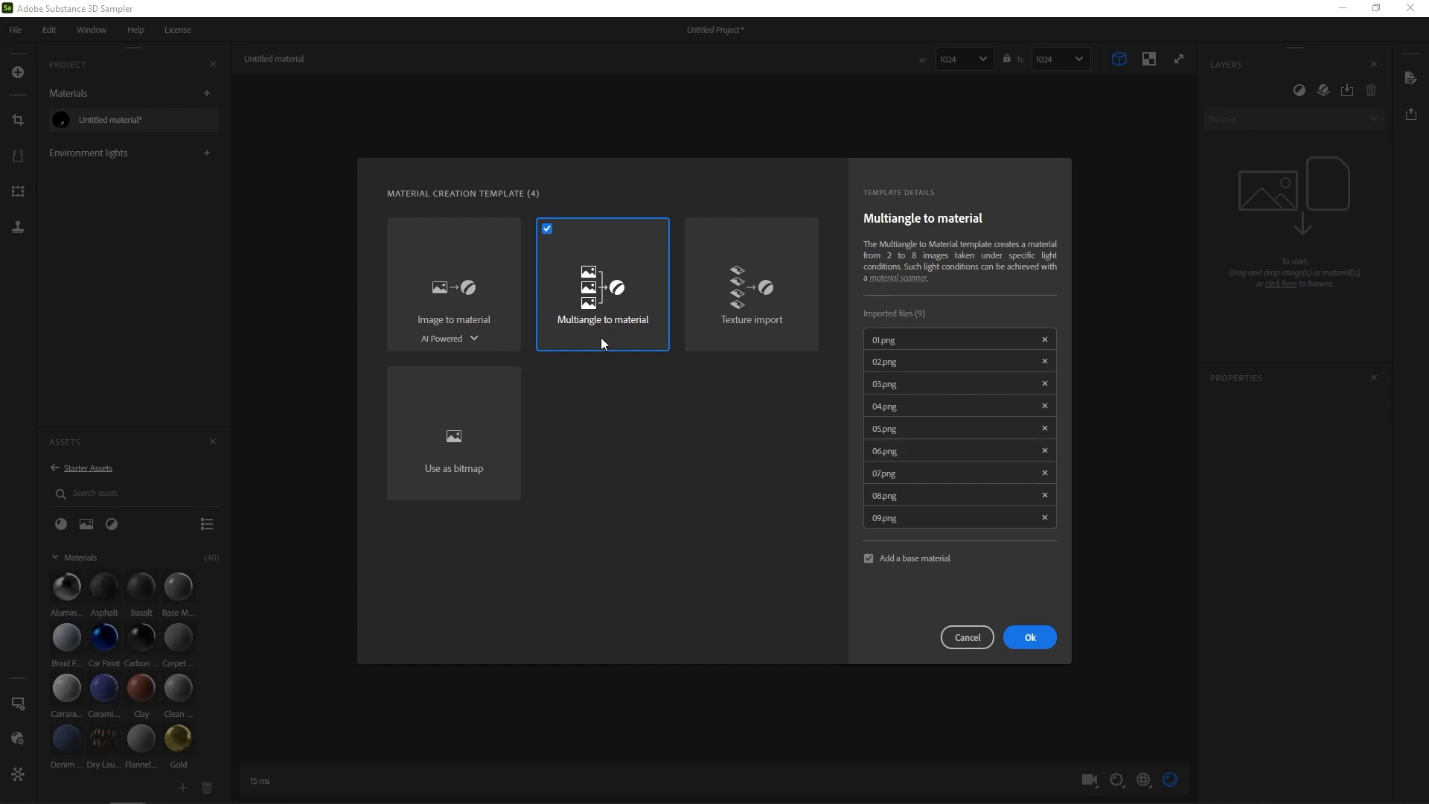
left_click(1035, 637)
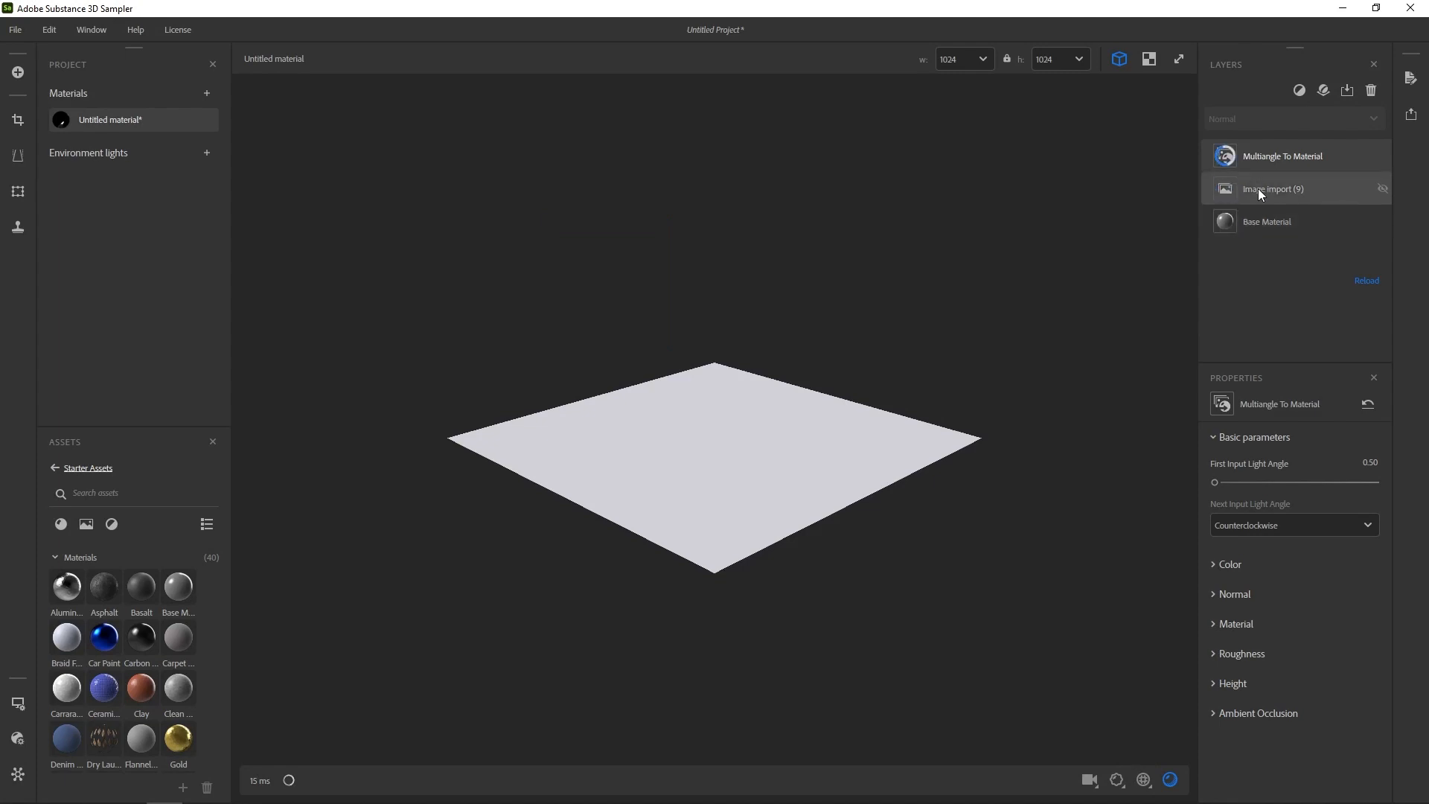
- Show the 2D view beside the 3D view and examine the Scan 1, Scan 2 and Scan 3 images of the Image import layer
left_click_drag(670, 427, 804, 524)
scroll(804, 524, "up", 5)
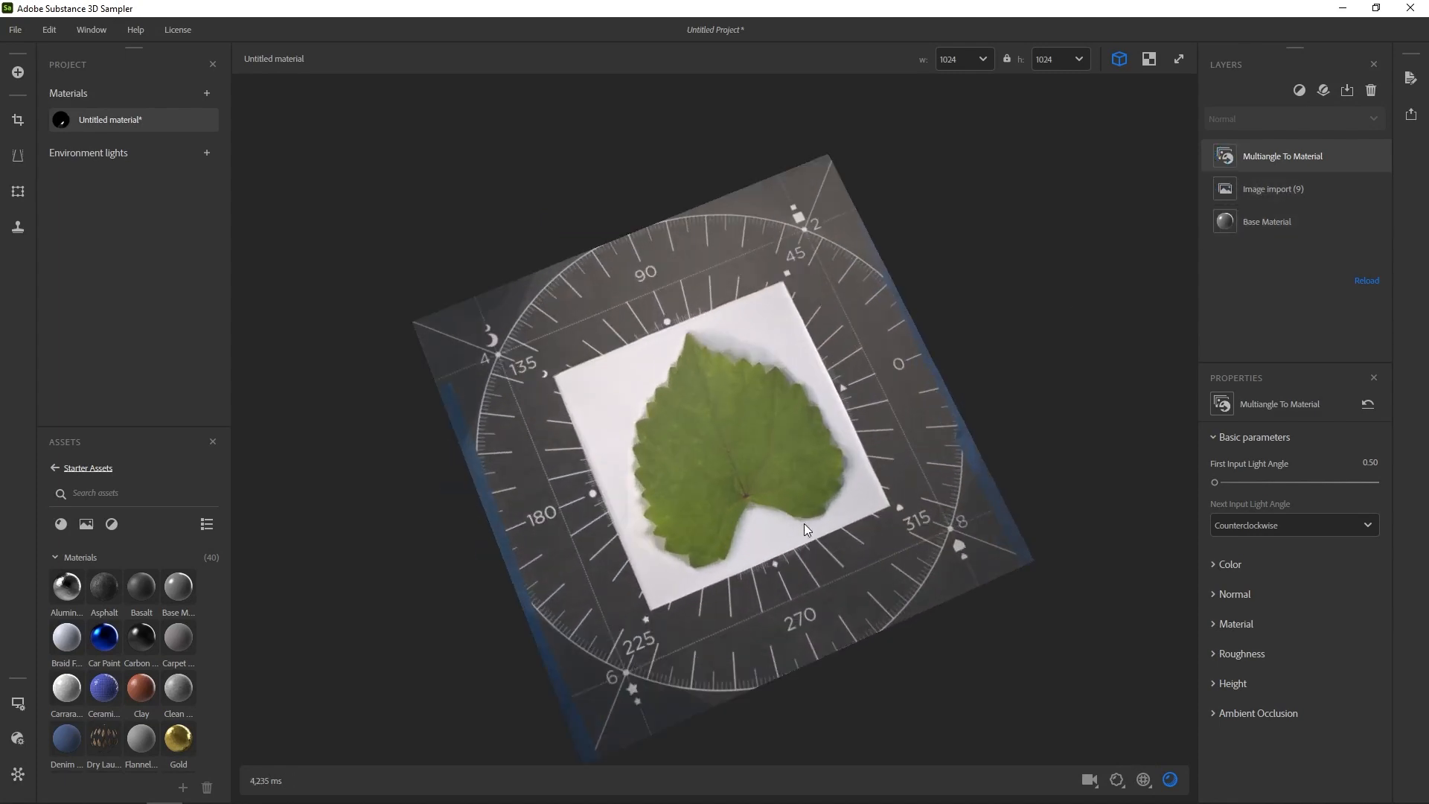
middle_click_drag(761, 489, 759, 486)
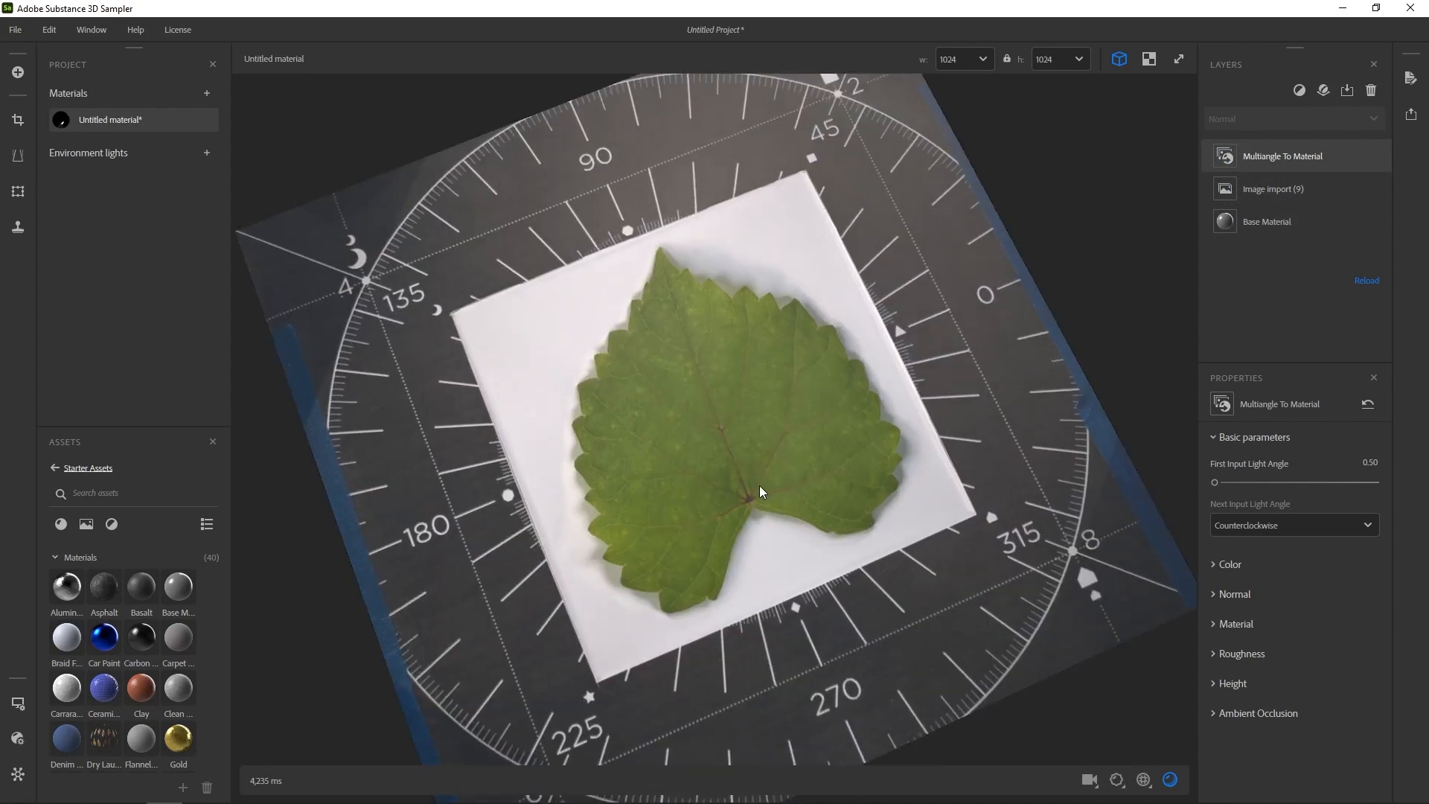
left_click(1267, 184)
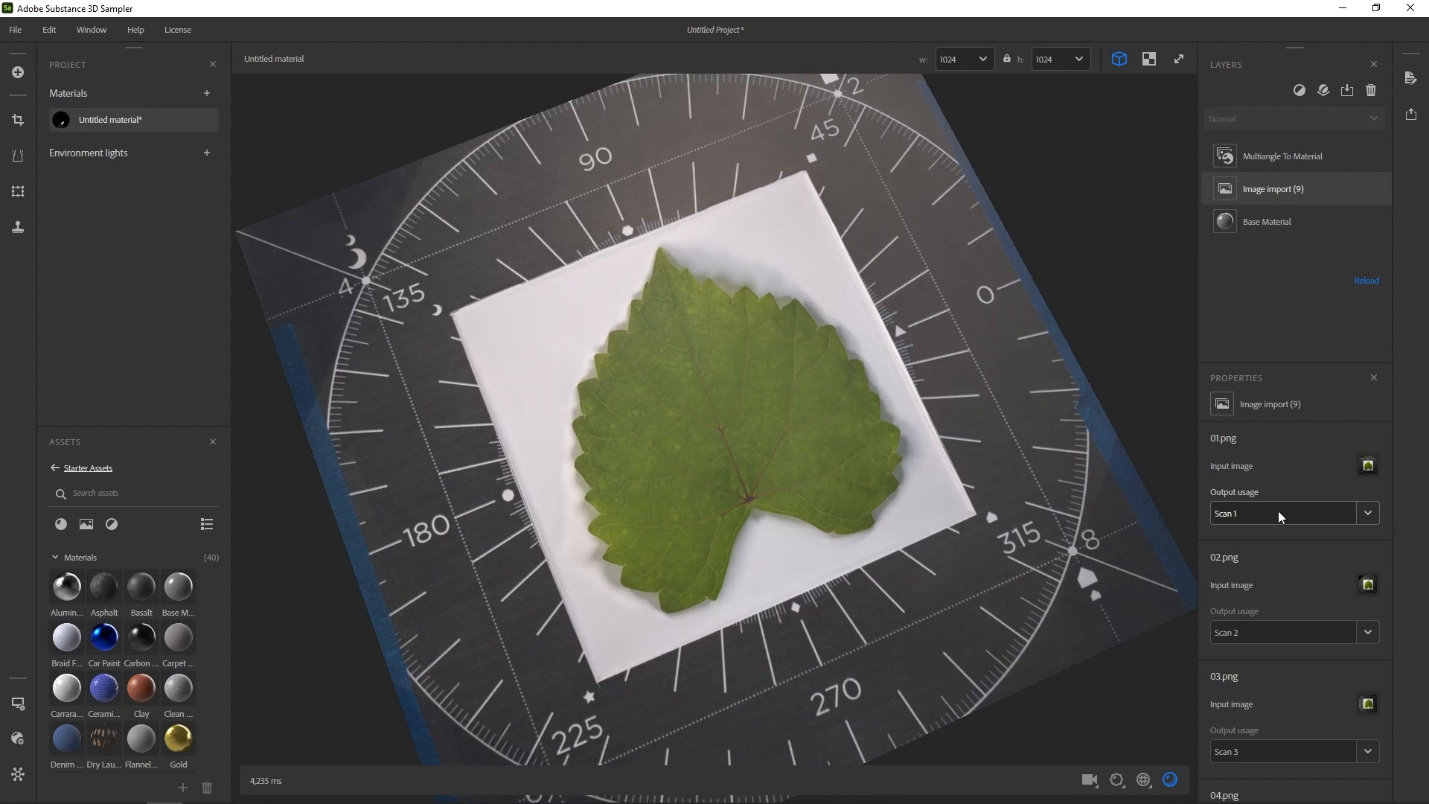
left_click(1146, 64)
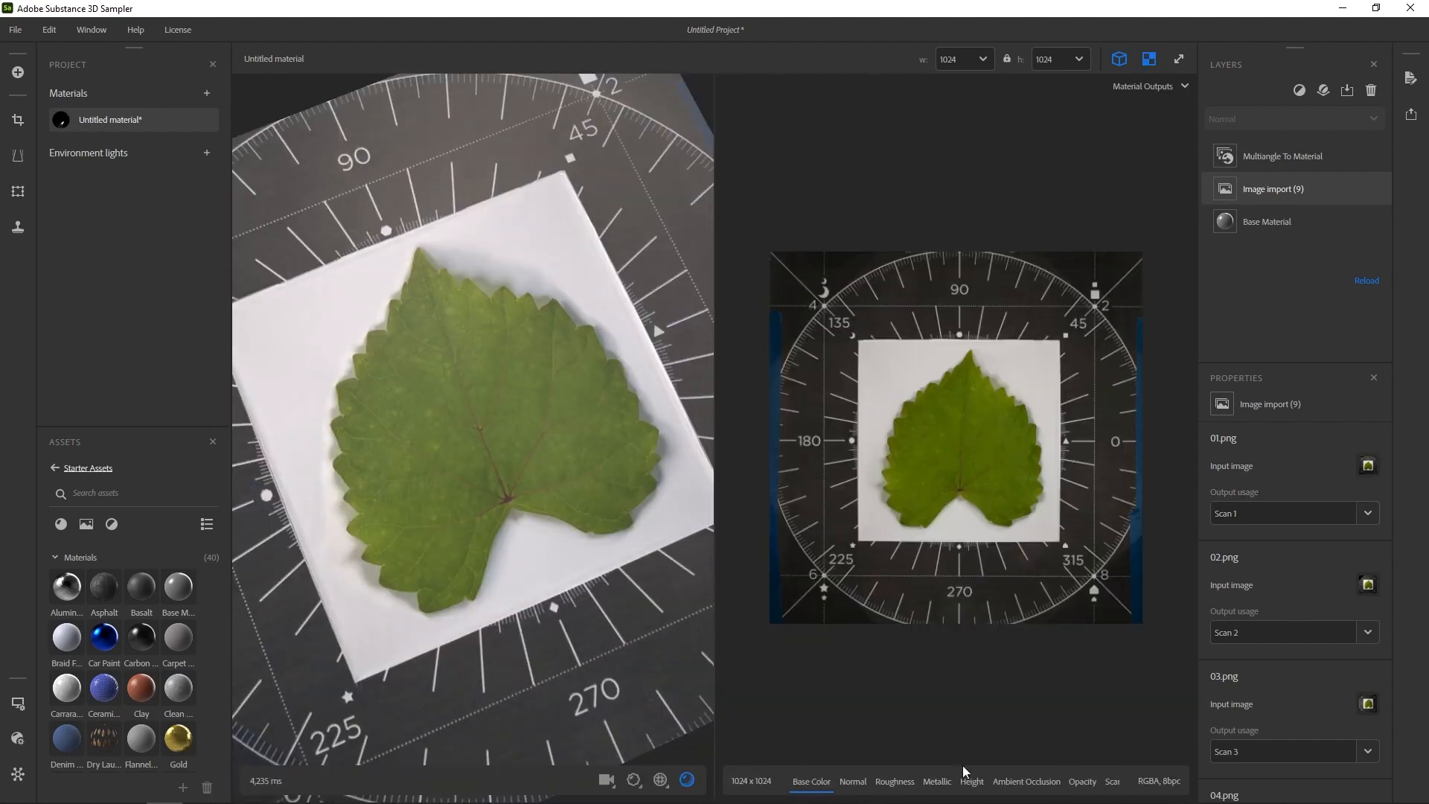
scroll(968, 782, "right", 5)
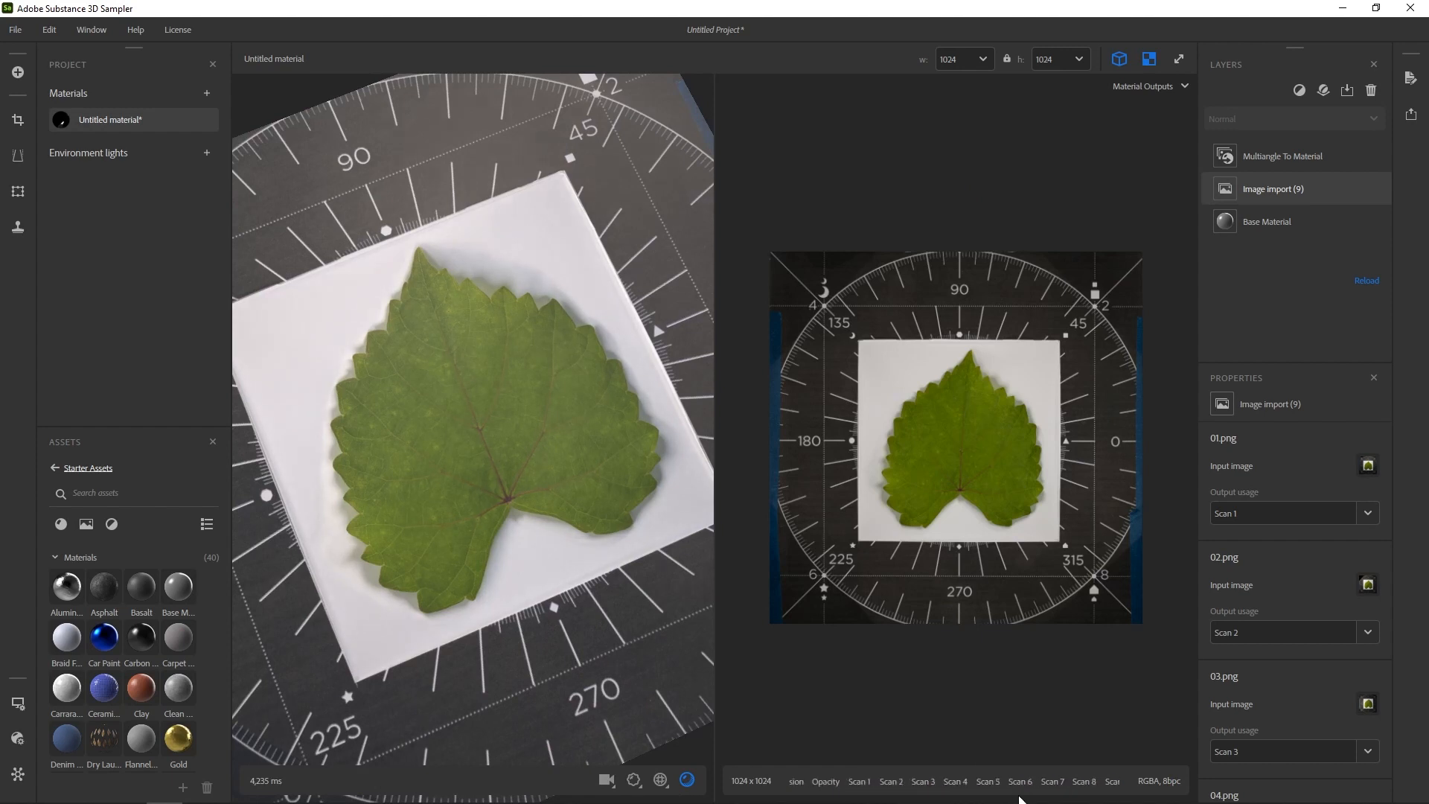
left_click(849, 783)
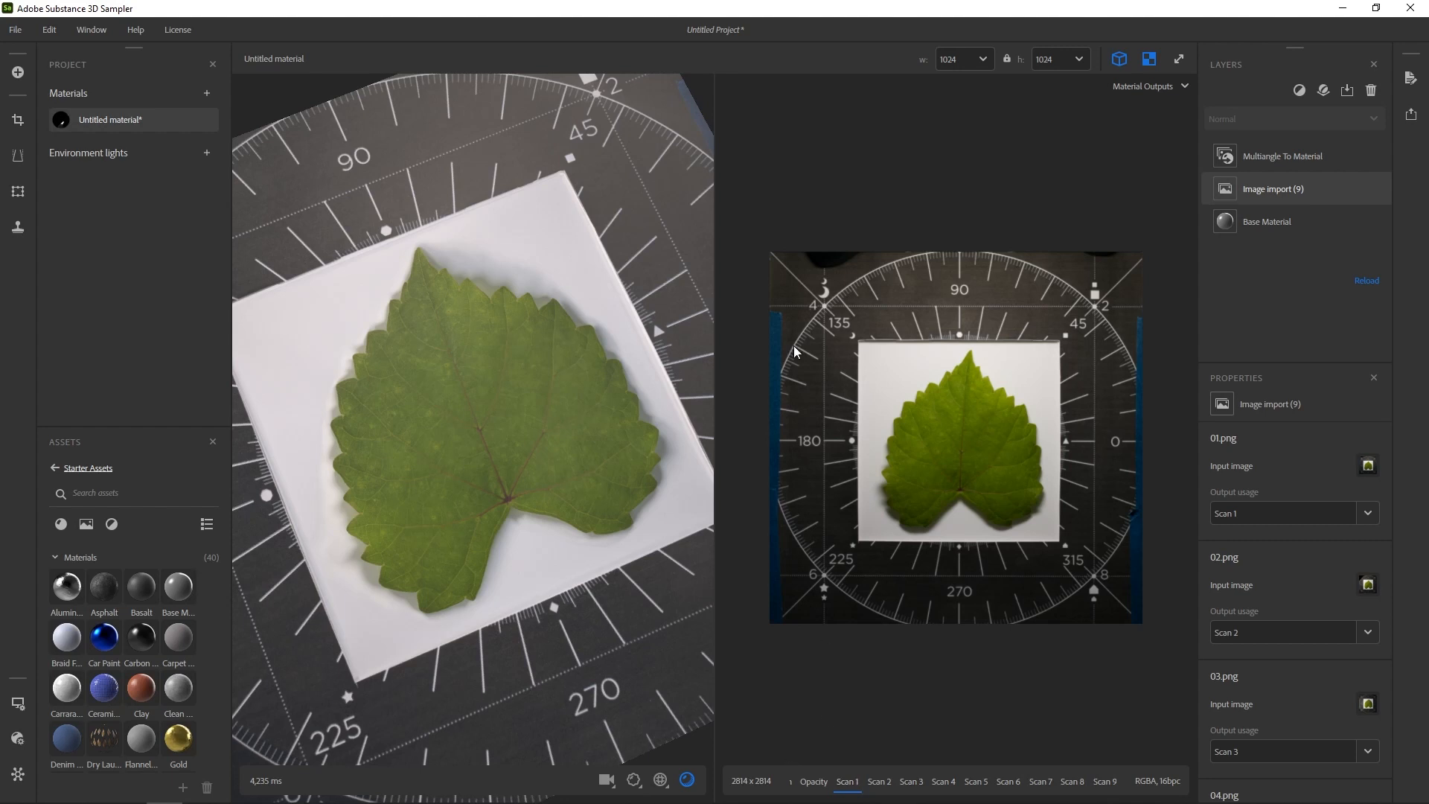
left_click(884, 783)
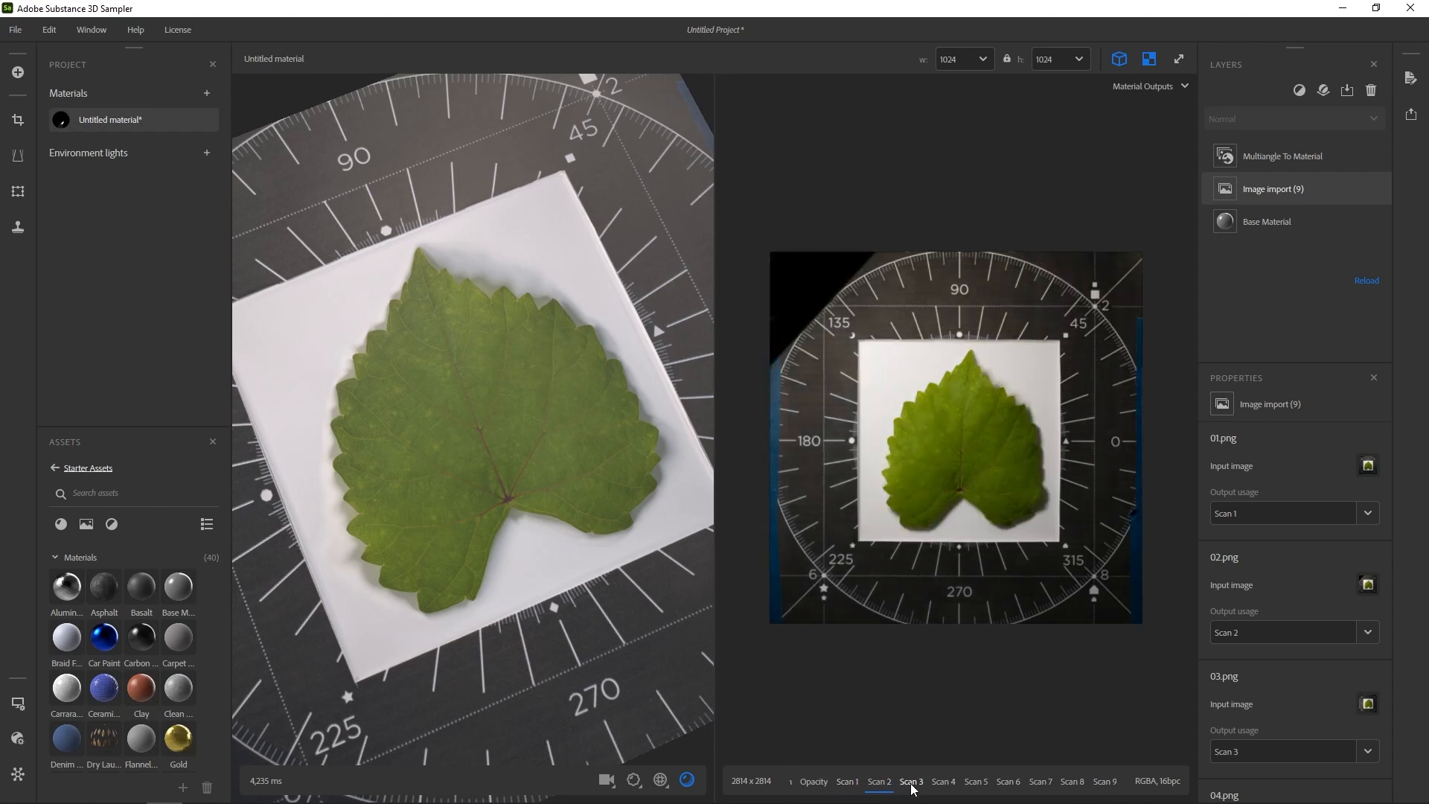
left_click(912, 783)
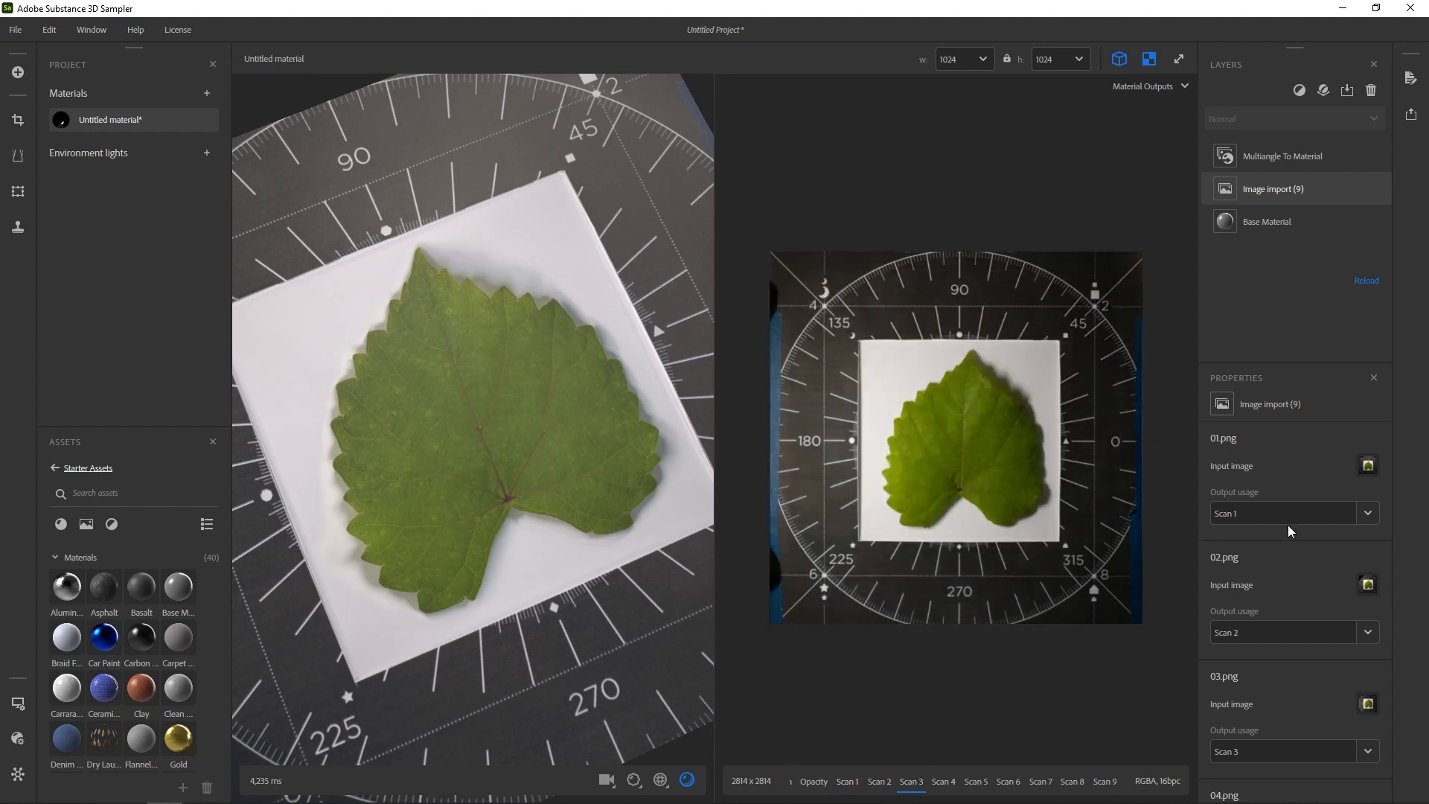
- Assign a specular output usage to 09.png in the Image import layer
scroll(1297, 584, "down", 8)
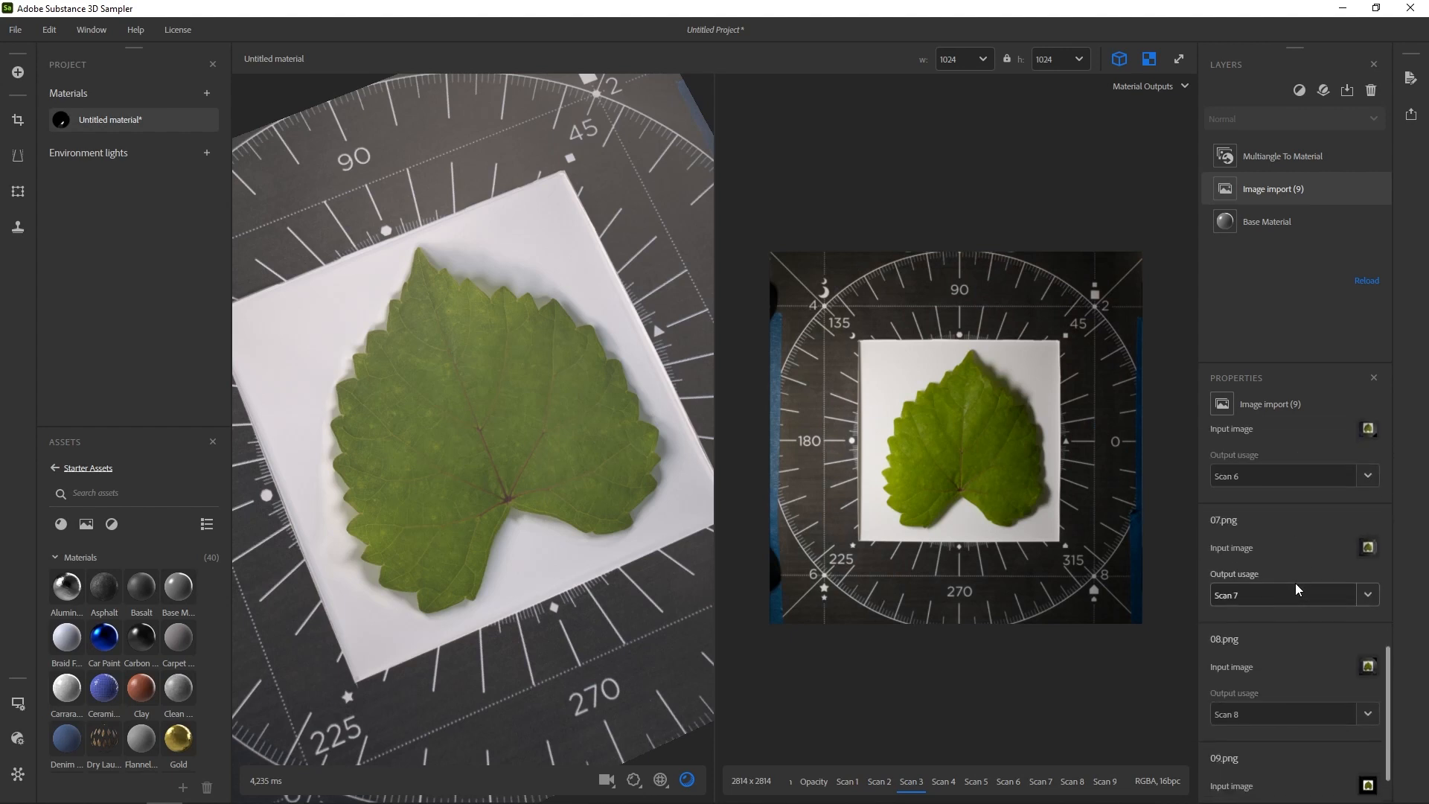
scroll(1295, 583, "down", 1)
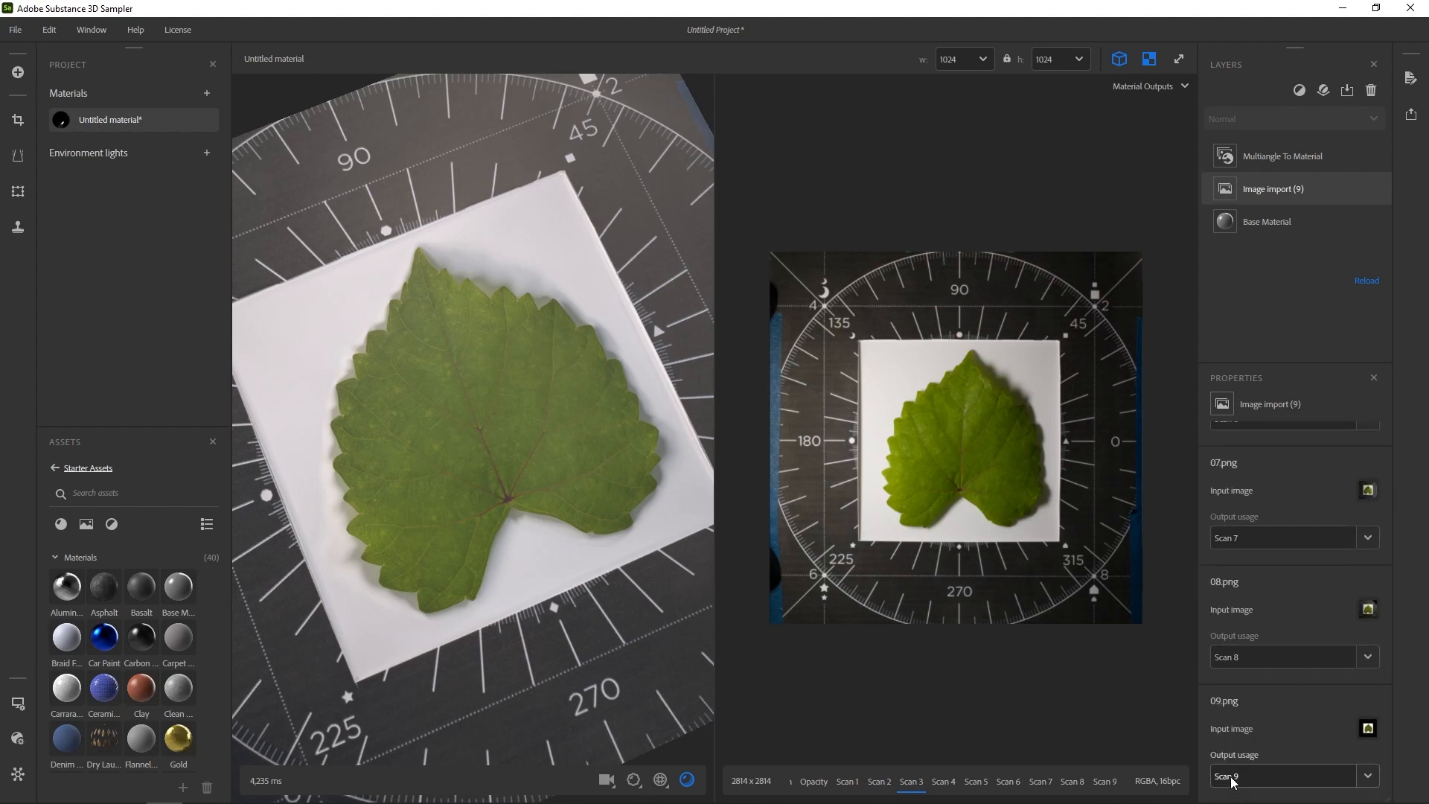
left_click(1366, 776)
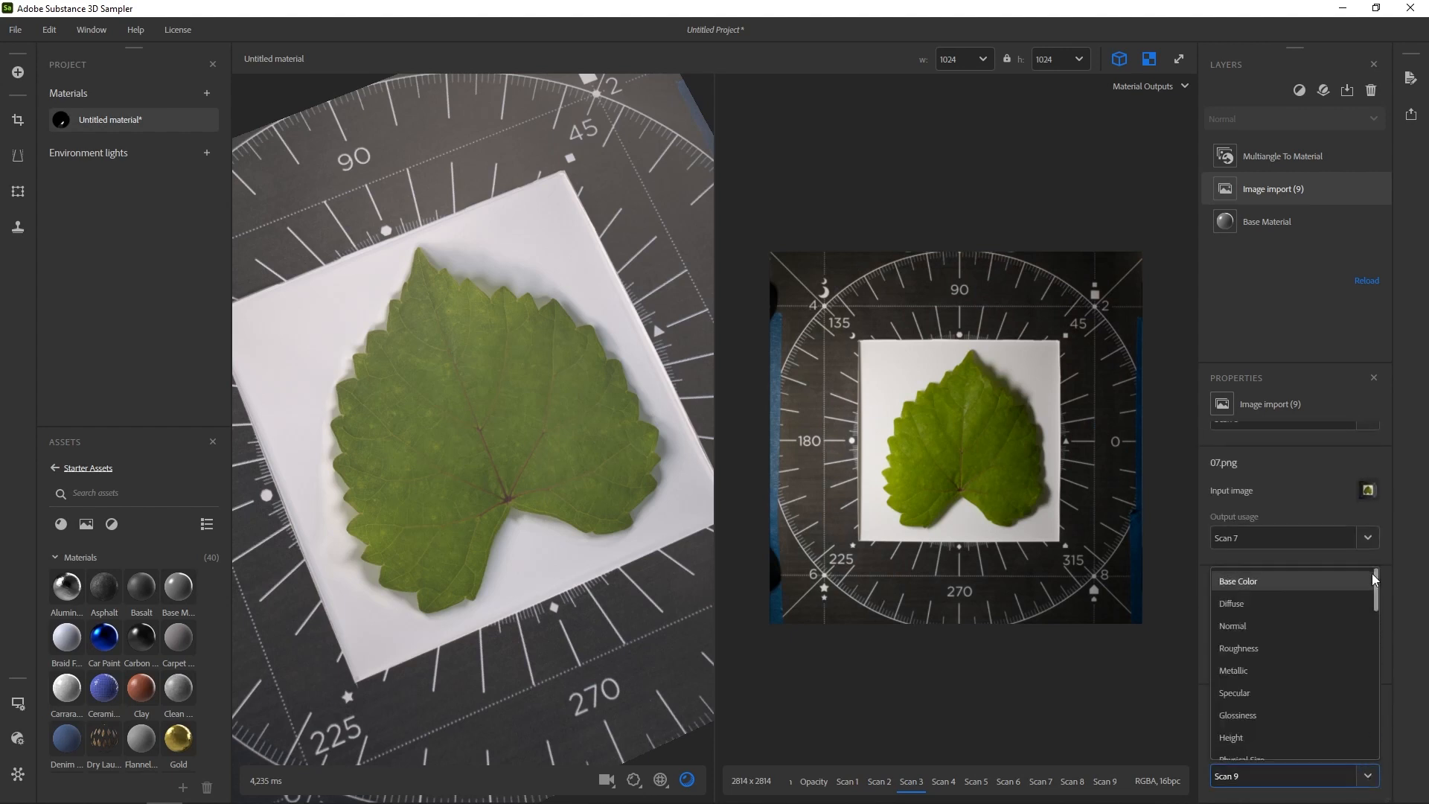
left_click_drag(1377, 573, 1378, 734)
left_click(1236, 748)
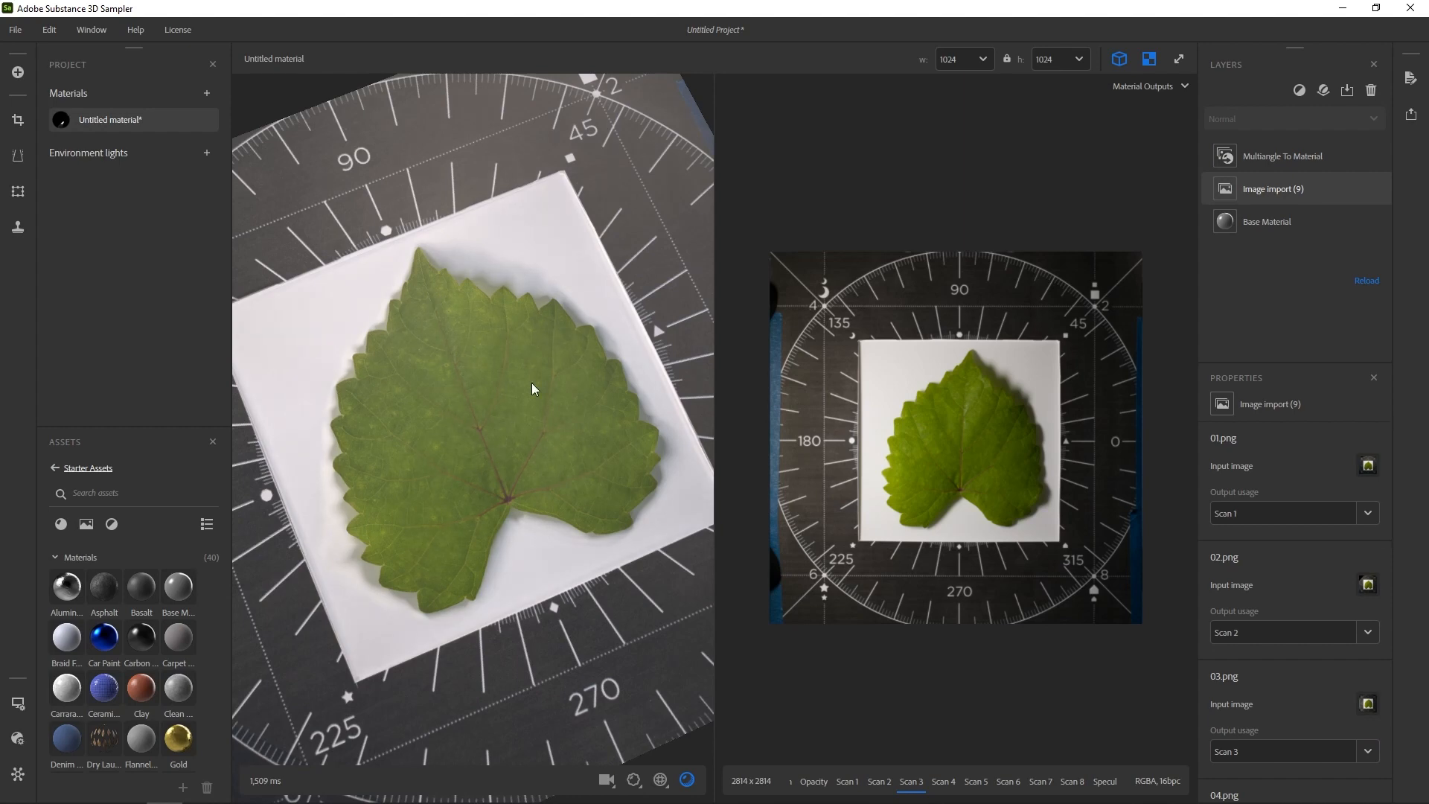
- Examine the leaf material in 3D and inspect the leaf outline and veins of its Normal map in 2D
mouse_move(469, 469)
left_mouse_down()
mouse_move(438, 369)
mouse_move(435, 435)
mouse_move(468, 491)
mouse_move(472, 457)
left_mouse_up()
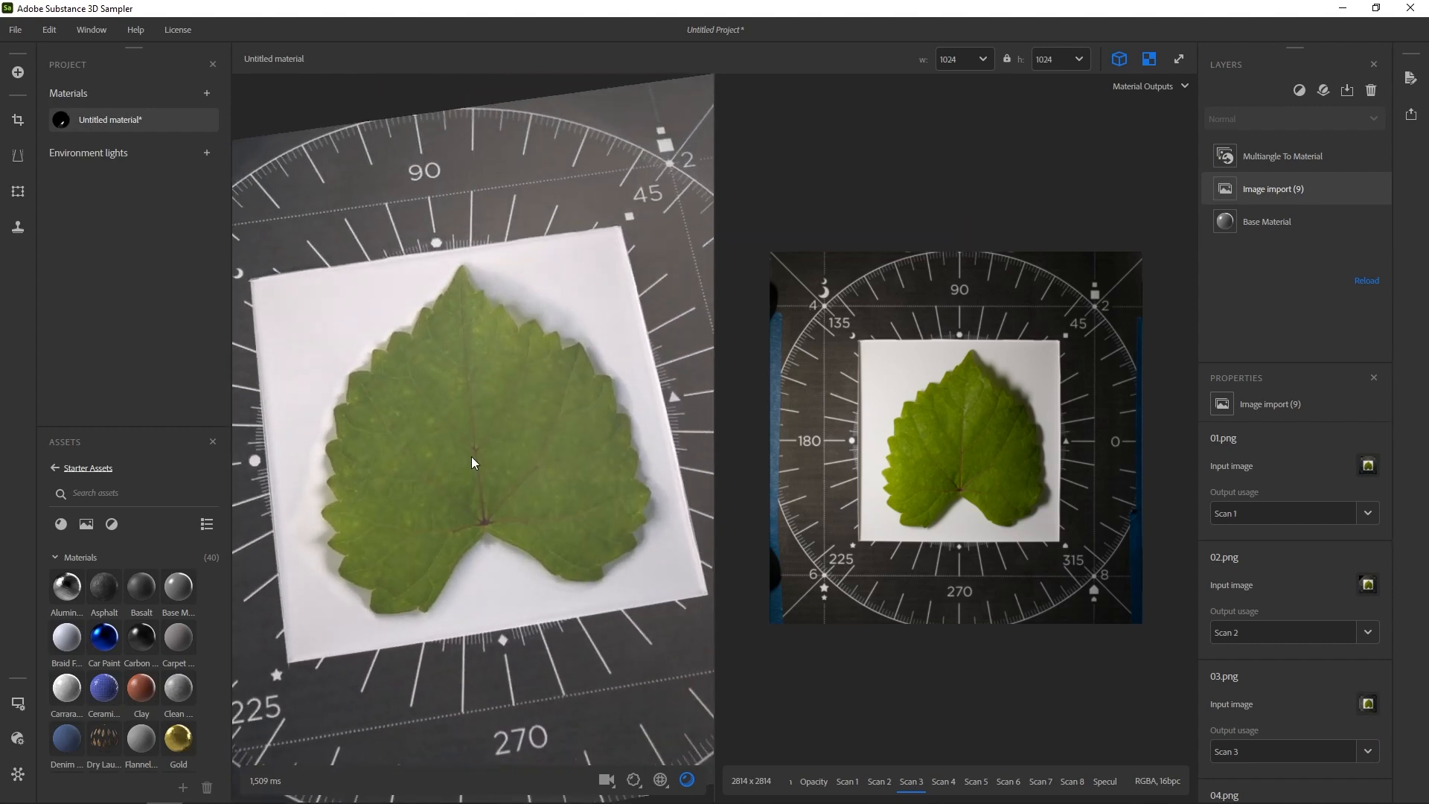
left_click_drag(443, 367, 466, 338)
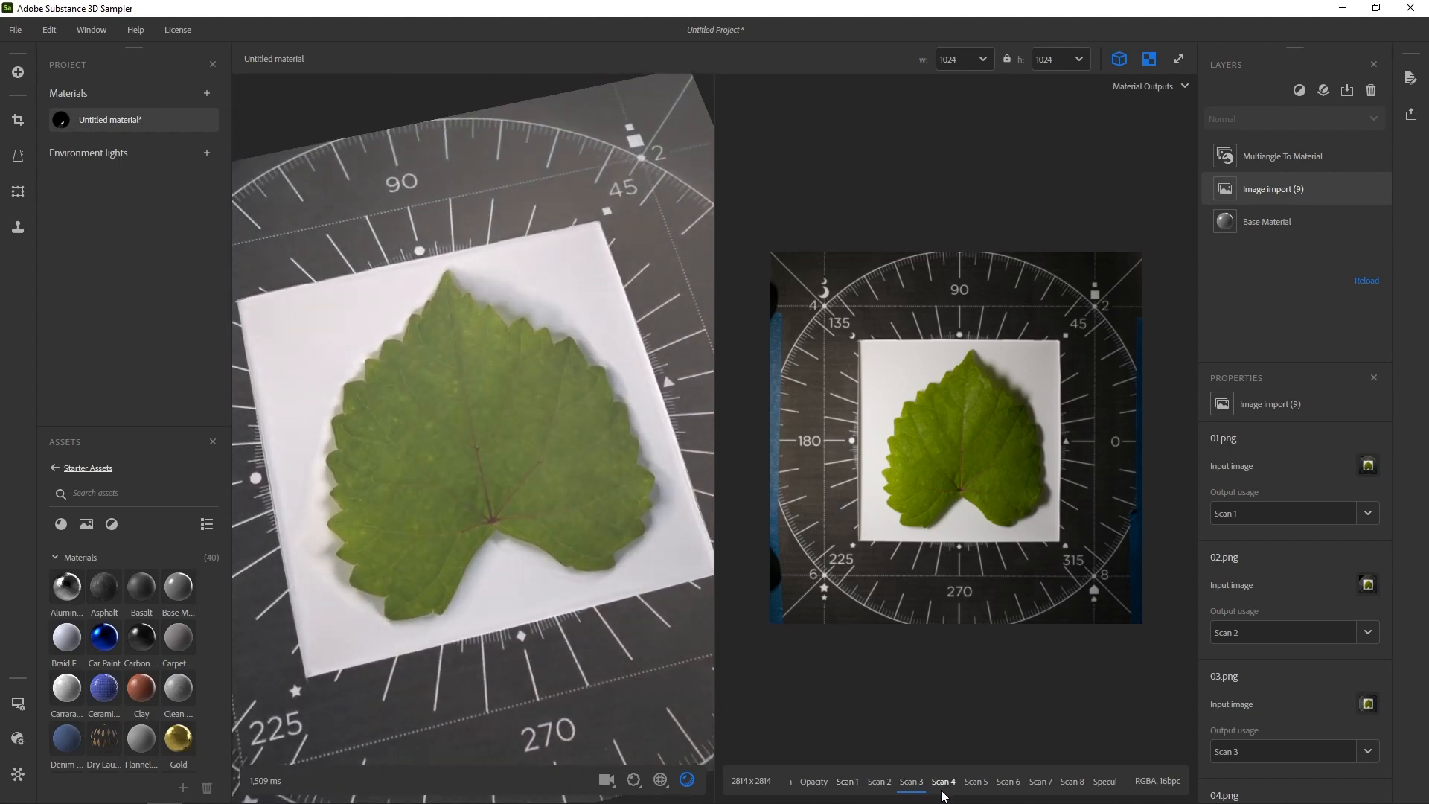
scroll(844, 793, "left", 2)
scroll(845, 793, "left", 3)
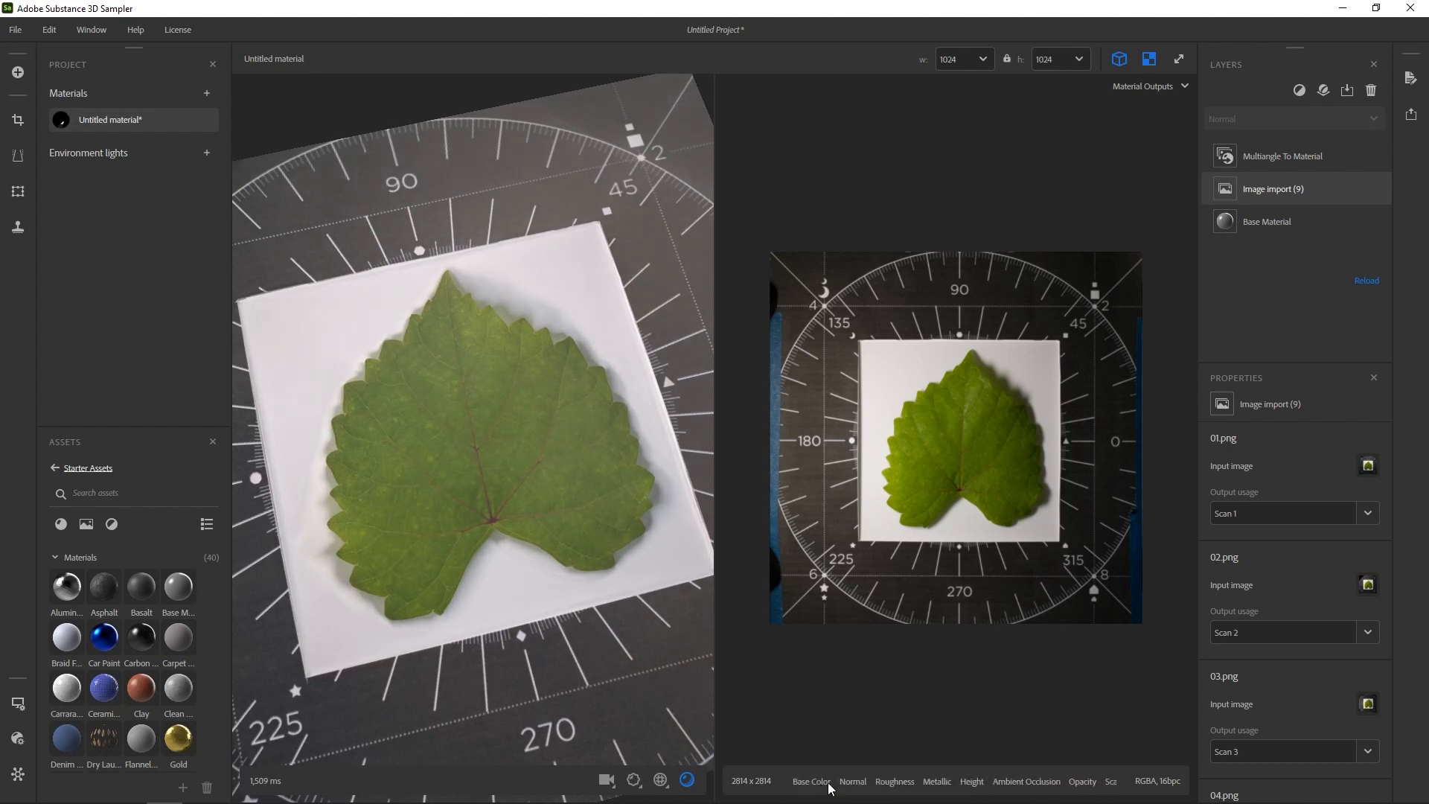
left_click(853, 781)
scroll(1014, 489, "up", 2)
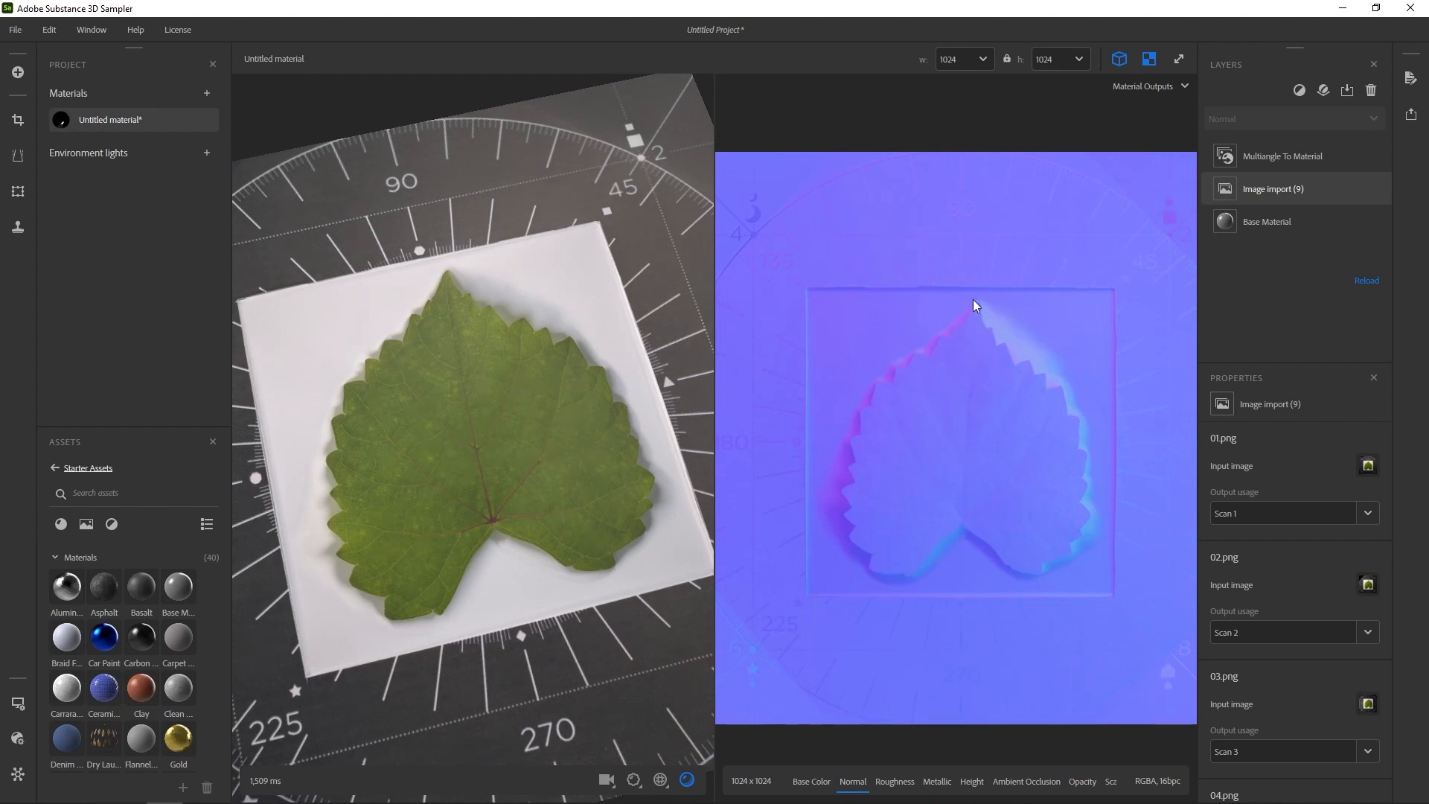
scroll(975, 453, "up", 2)
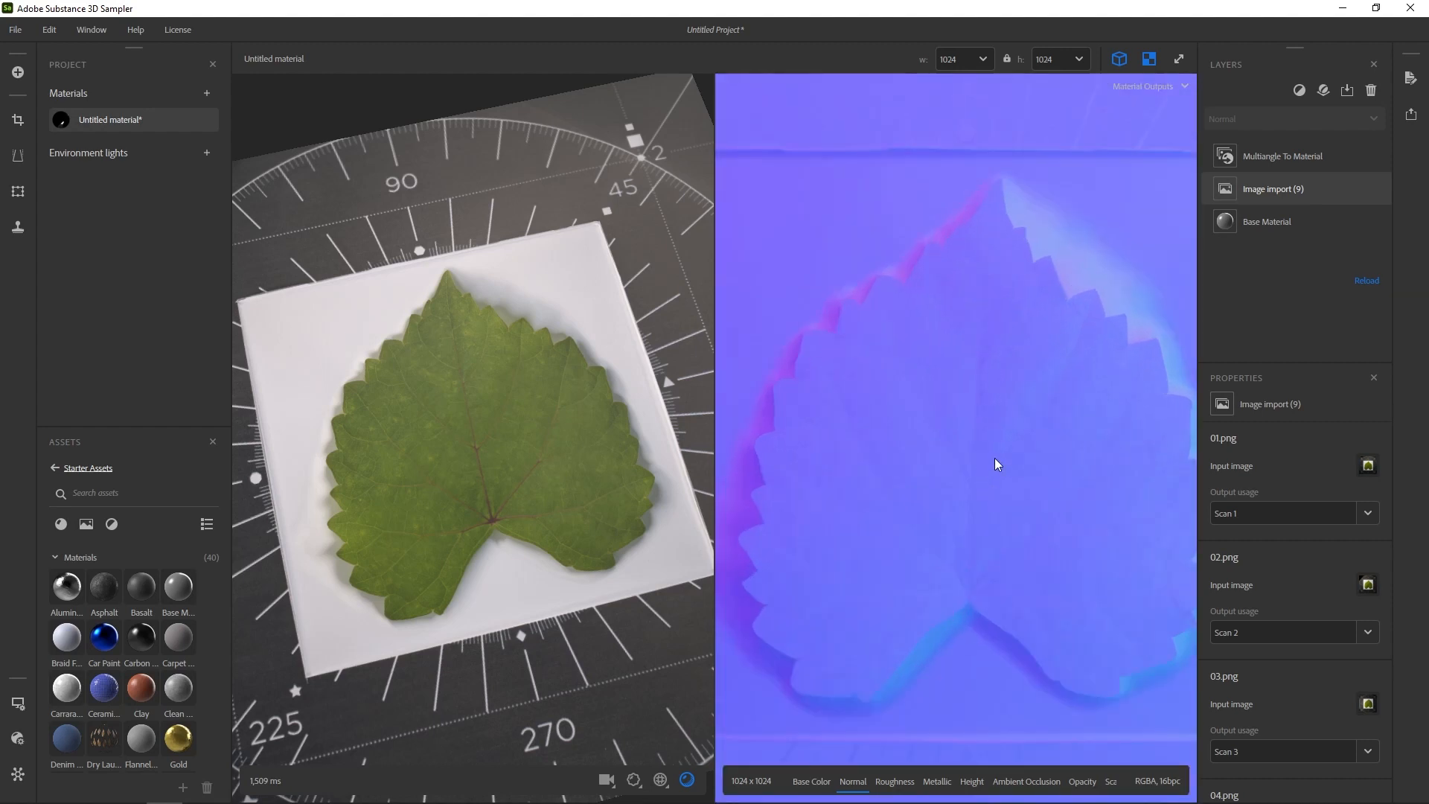
scroll(893, 492, "down", 3)
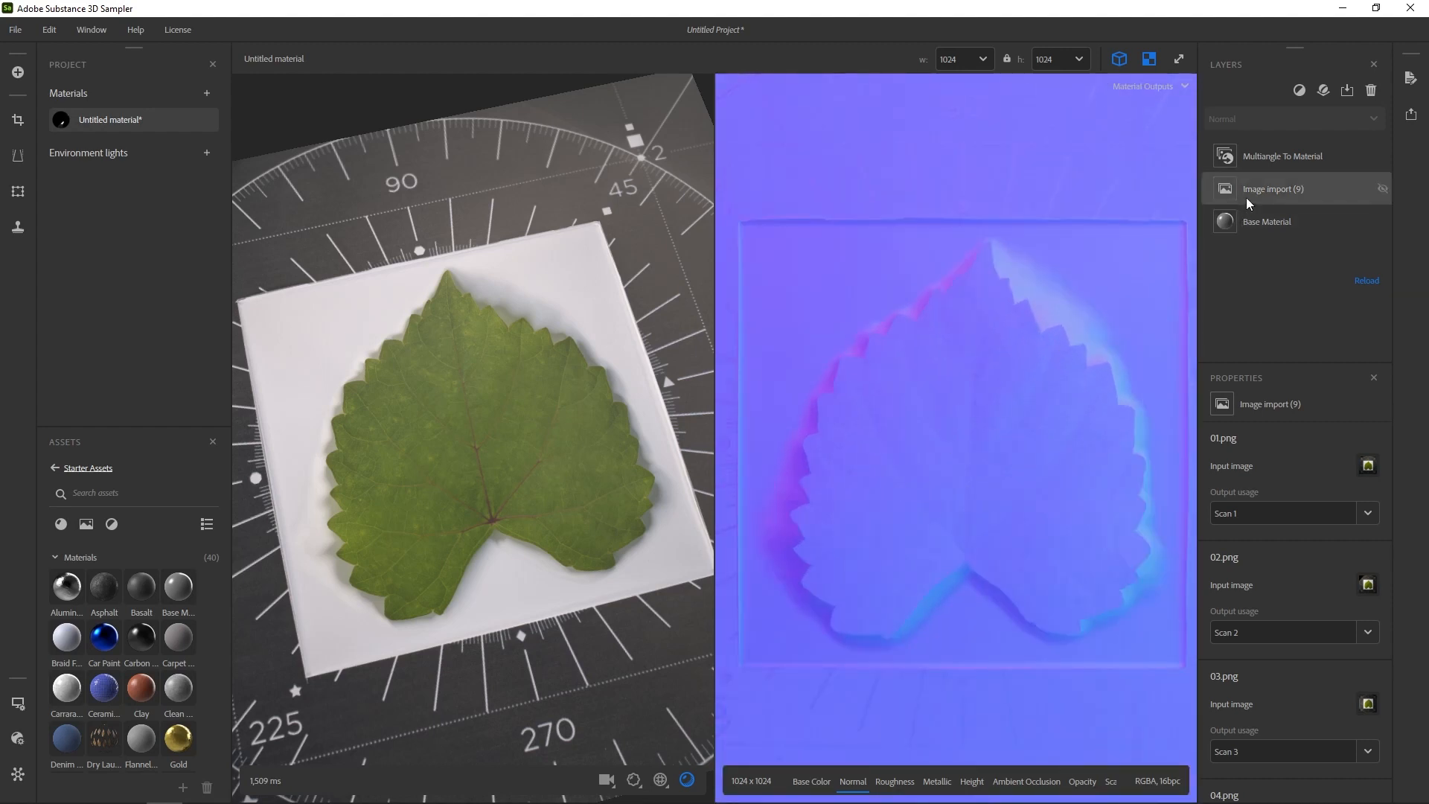
scroll(965, 368, "down", 3)
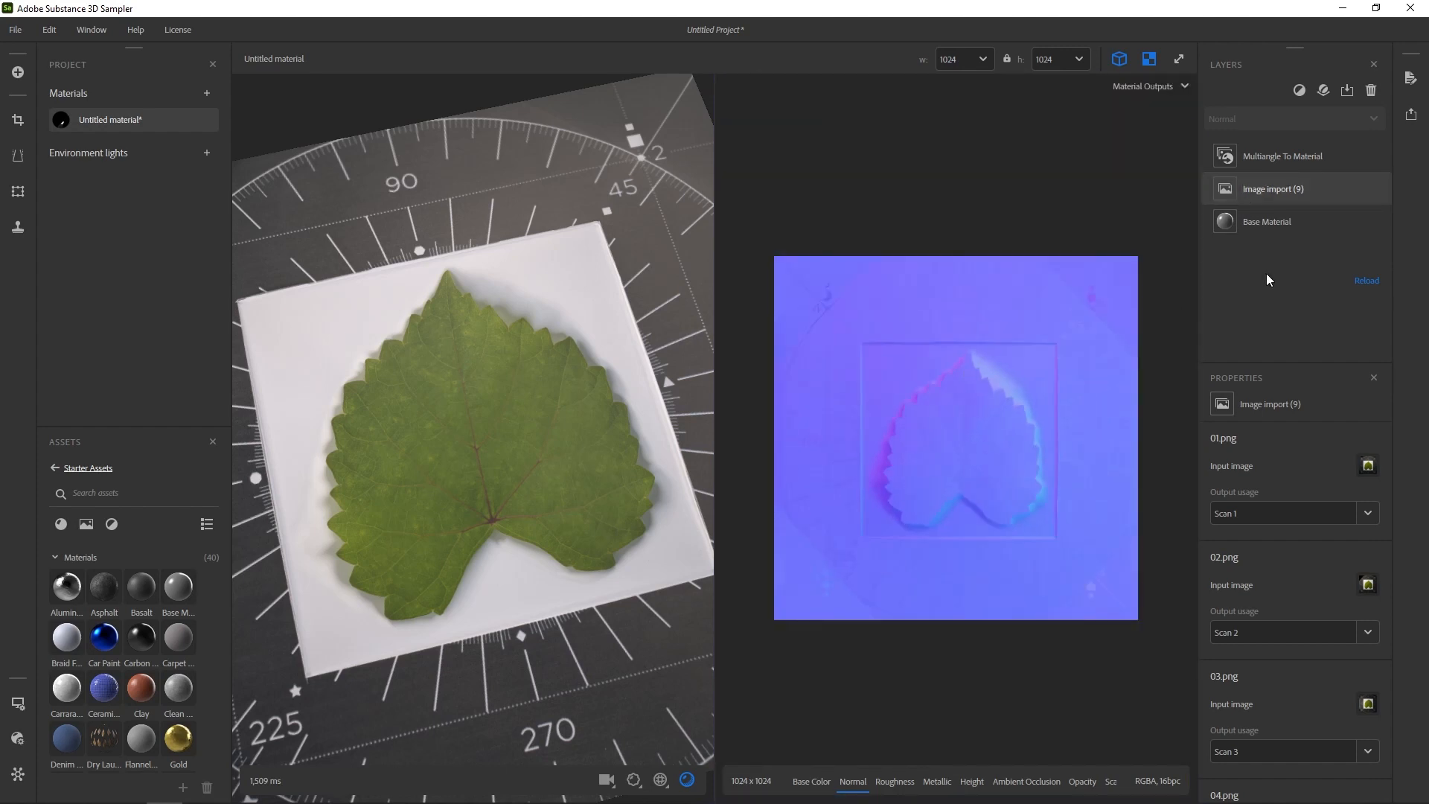
- Add a Crop filter on top of the Multiangle To Material layer
left_click(1263, 221)
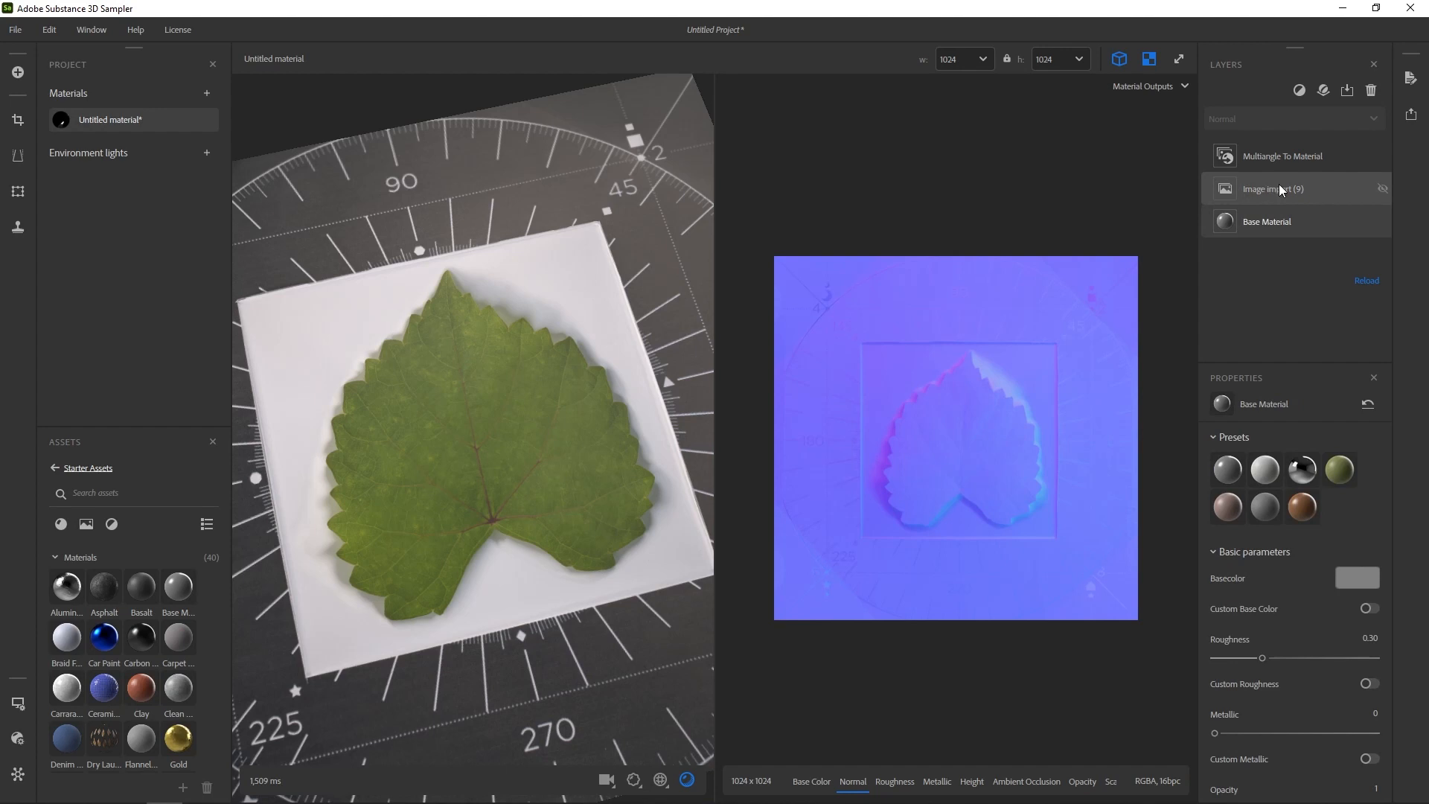
left_click(1266, 156)
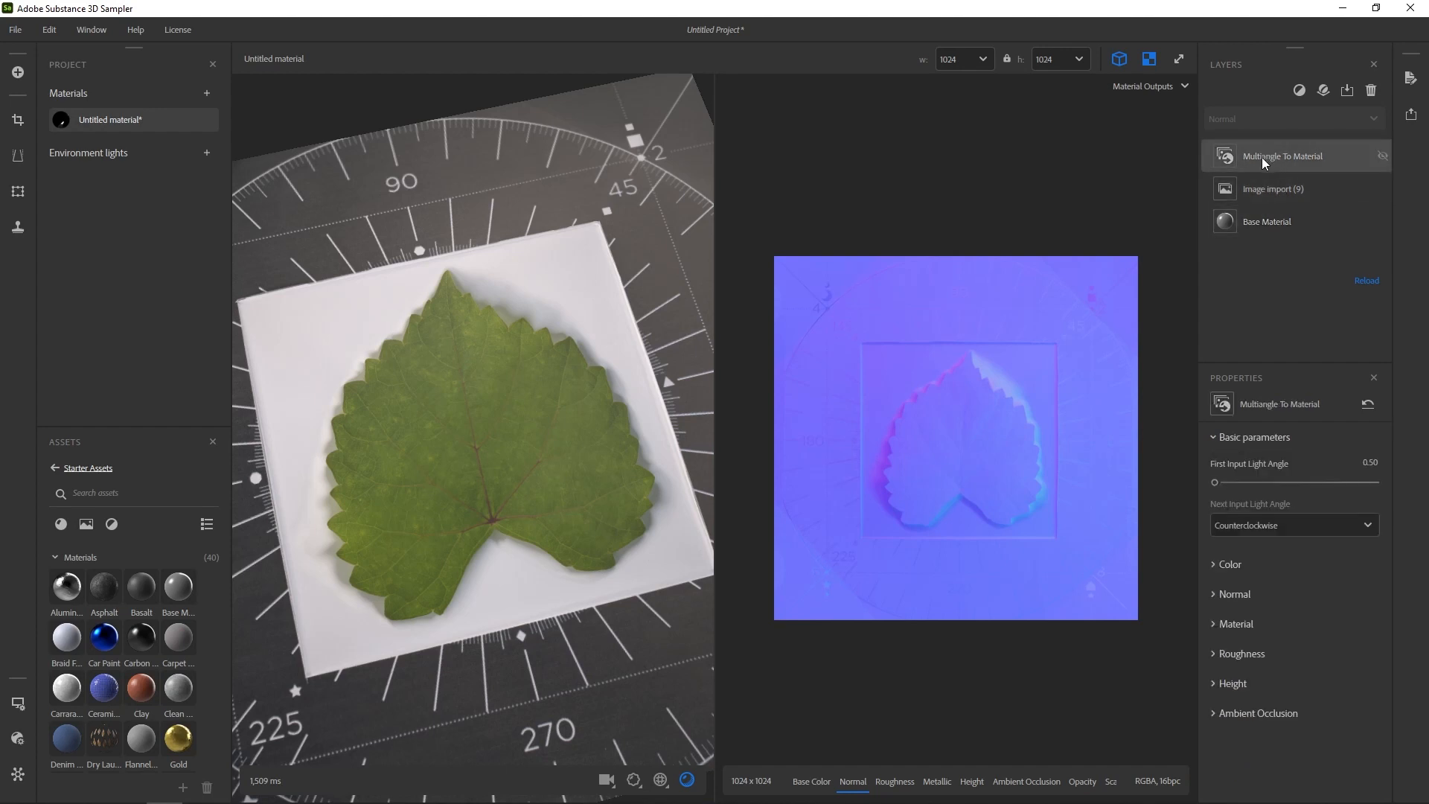
left_click(1300, 91)
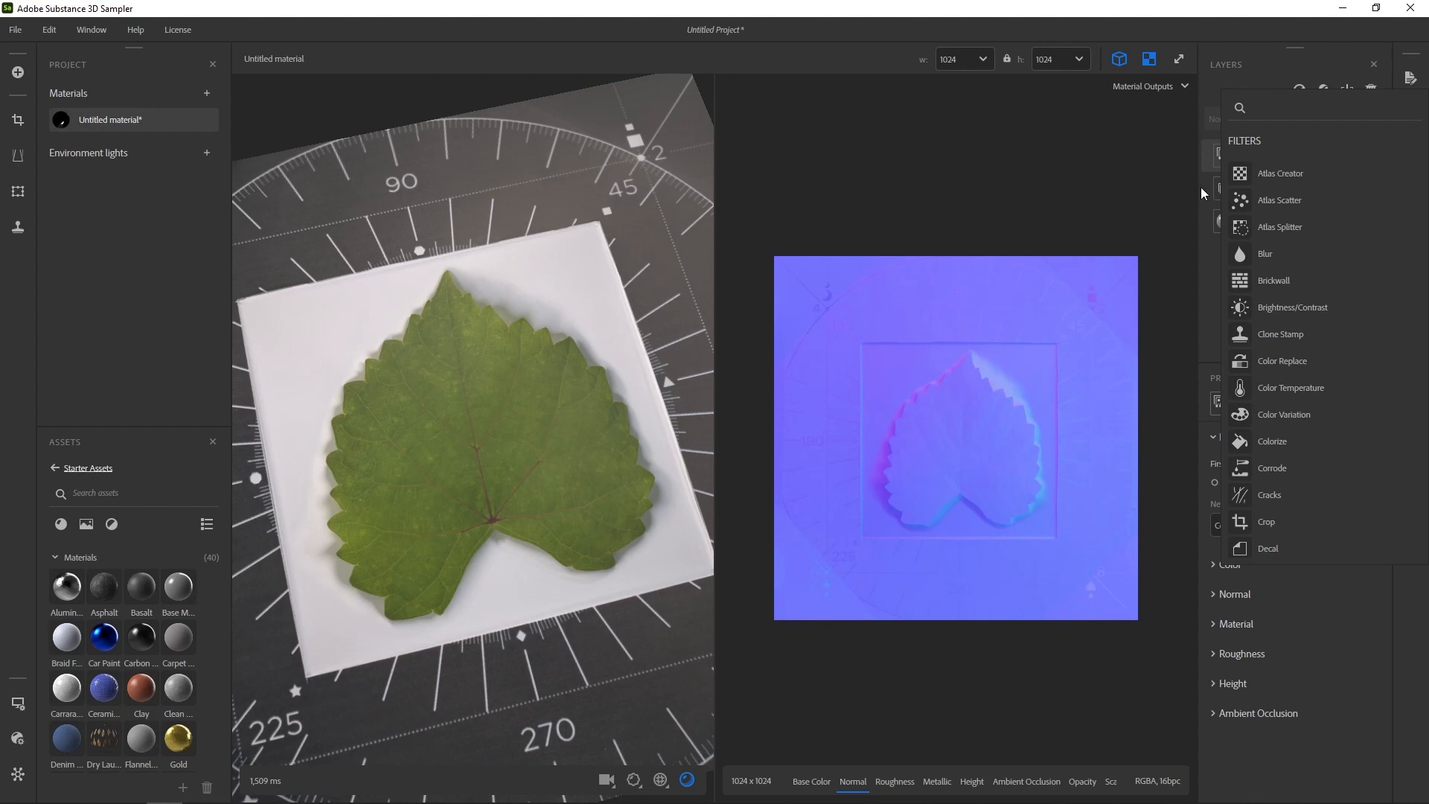
type("crop")
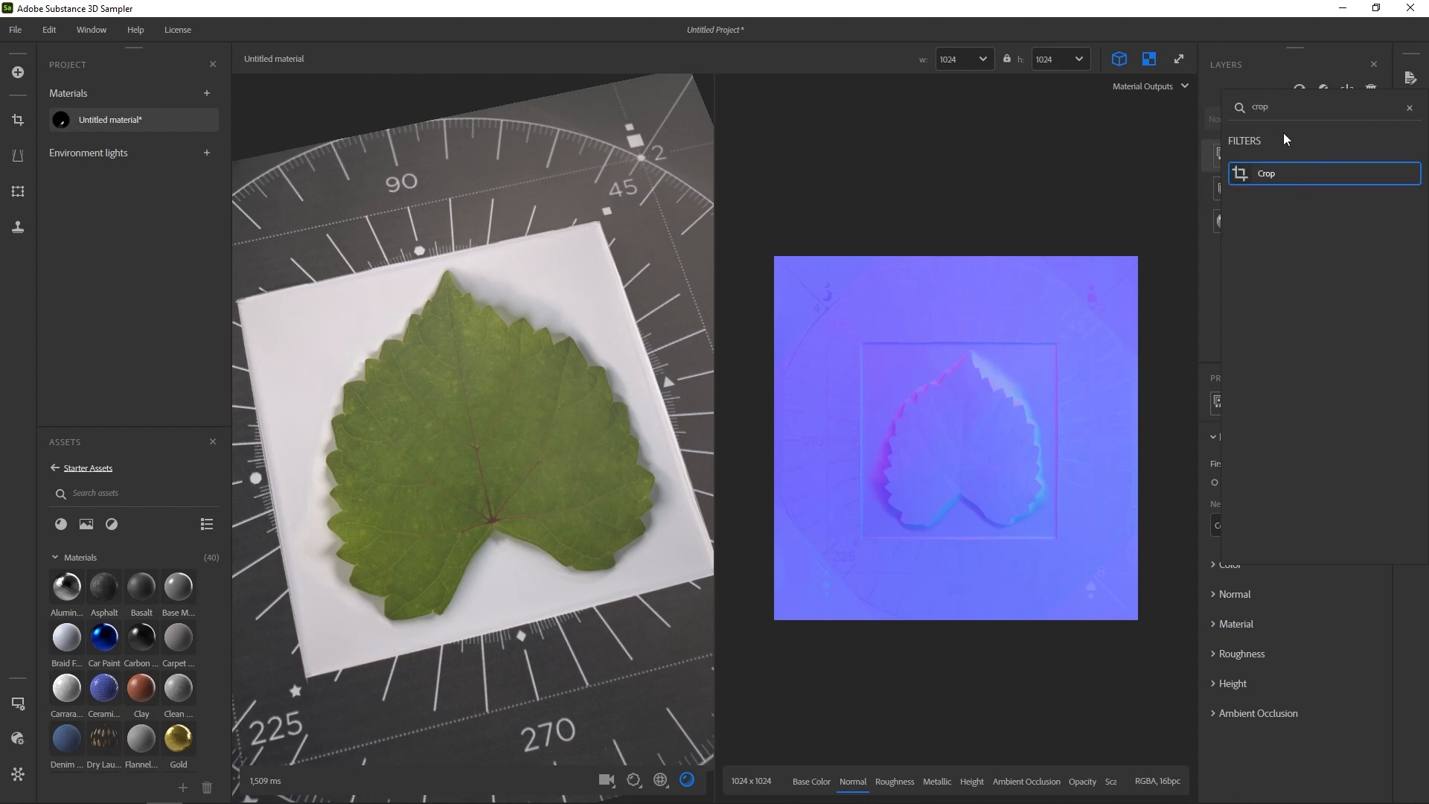
left_click(1297, 172)
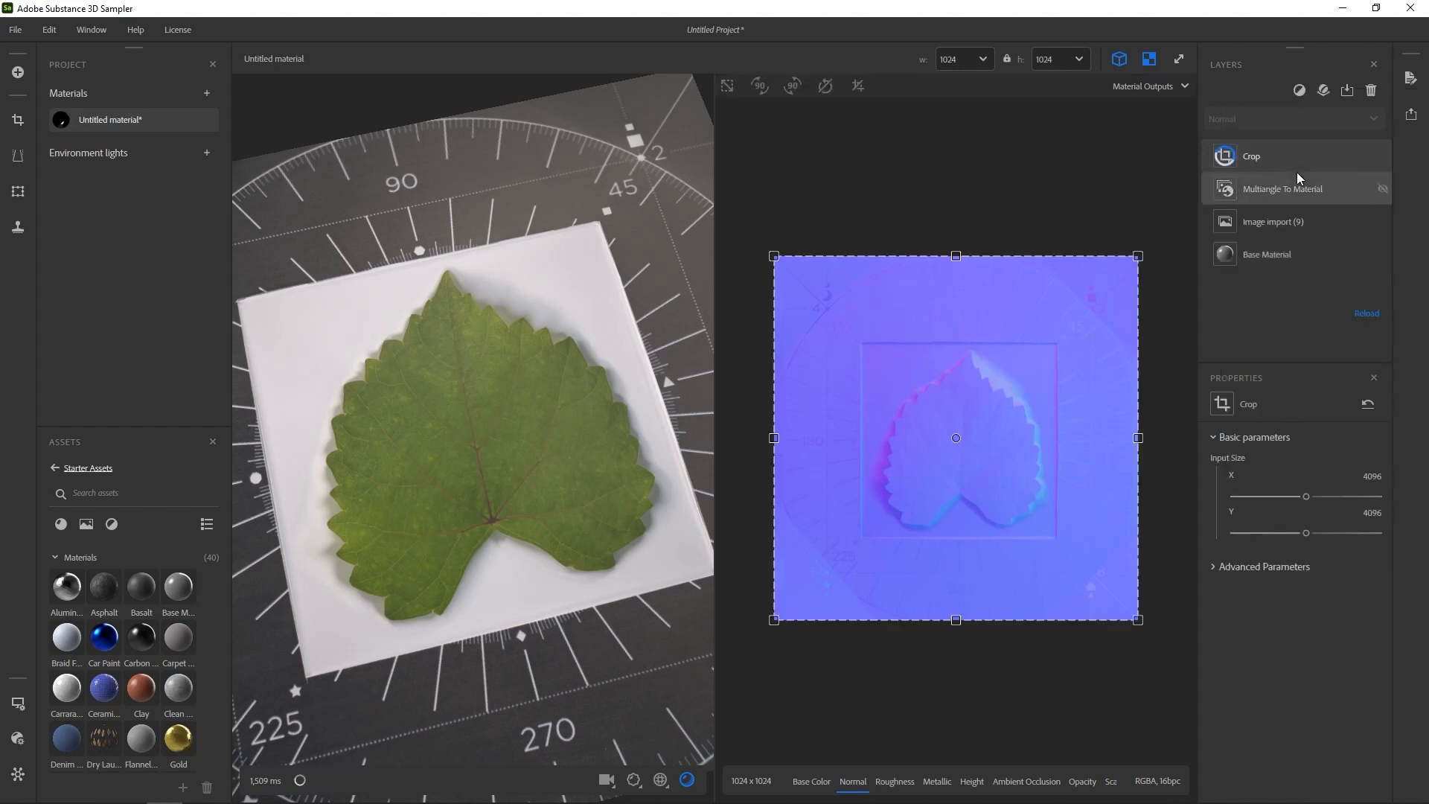
- Move the crop's upper-left corner inward to the matching corner of the white paper around the leaf
left_click_drag(774, 257, 822, 302)
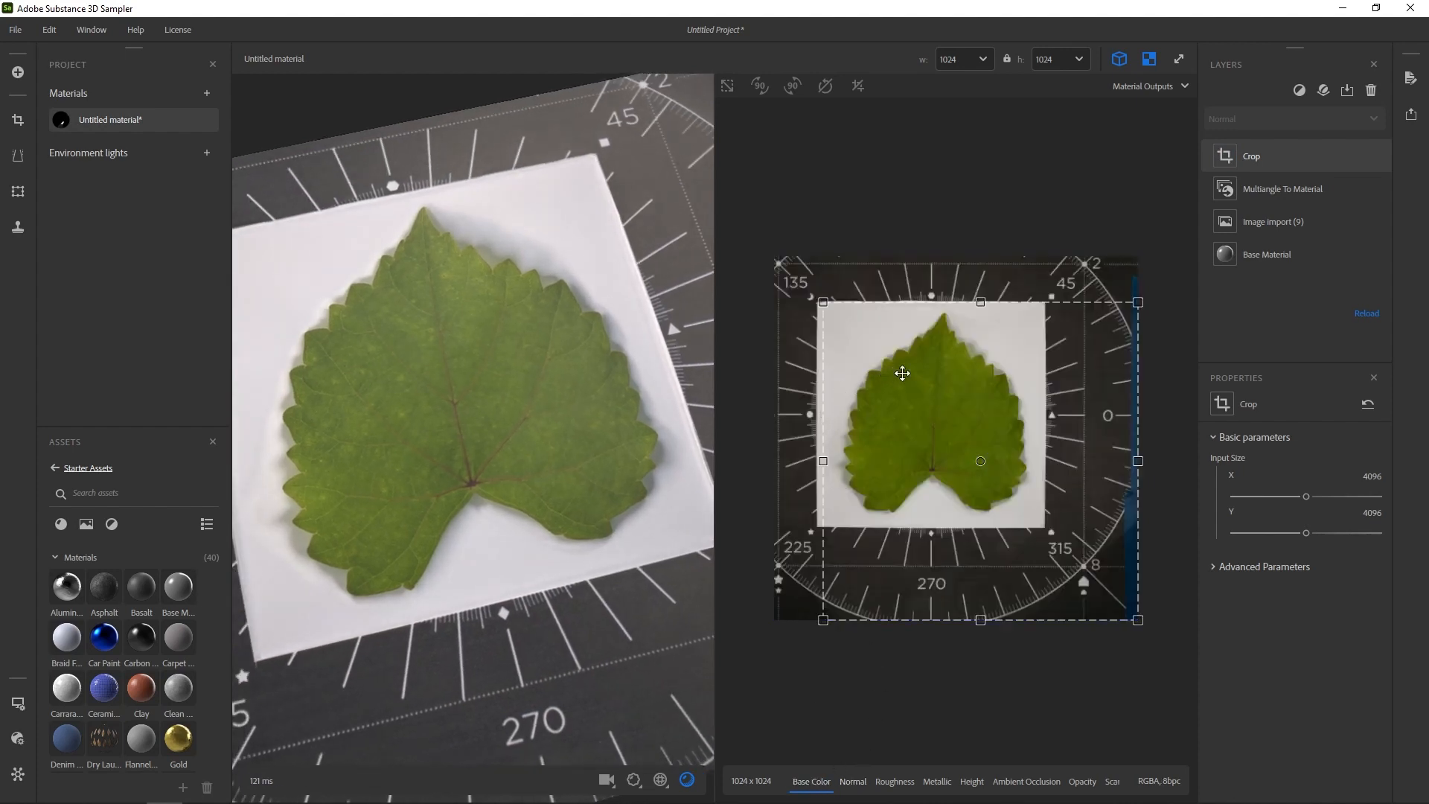
middle_click_drag(902, 374, 923, 370)
left_click_drag(469, 461, 413, 396)
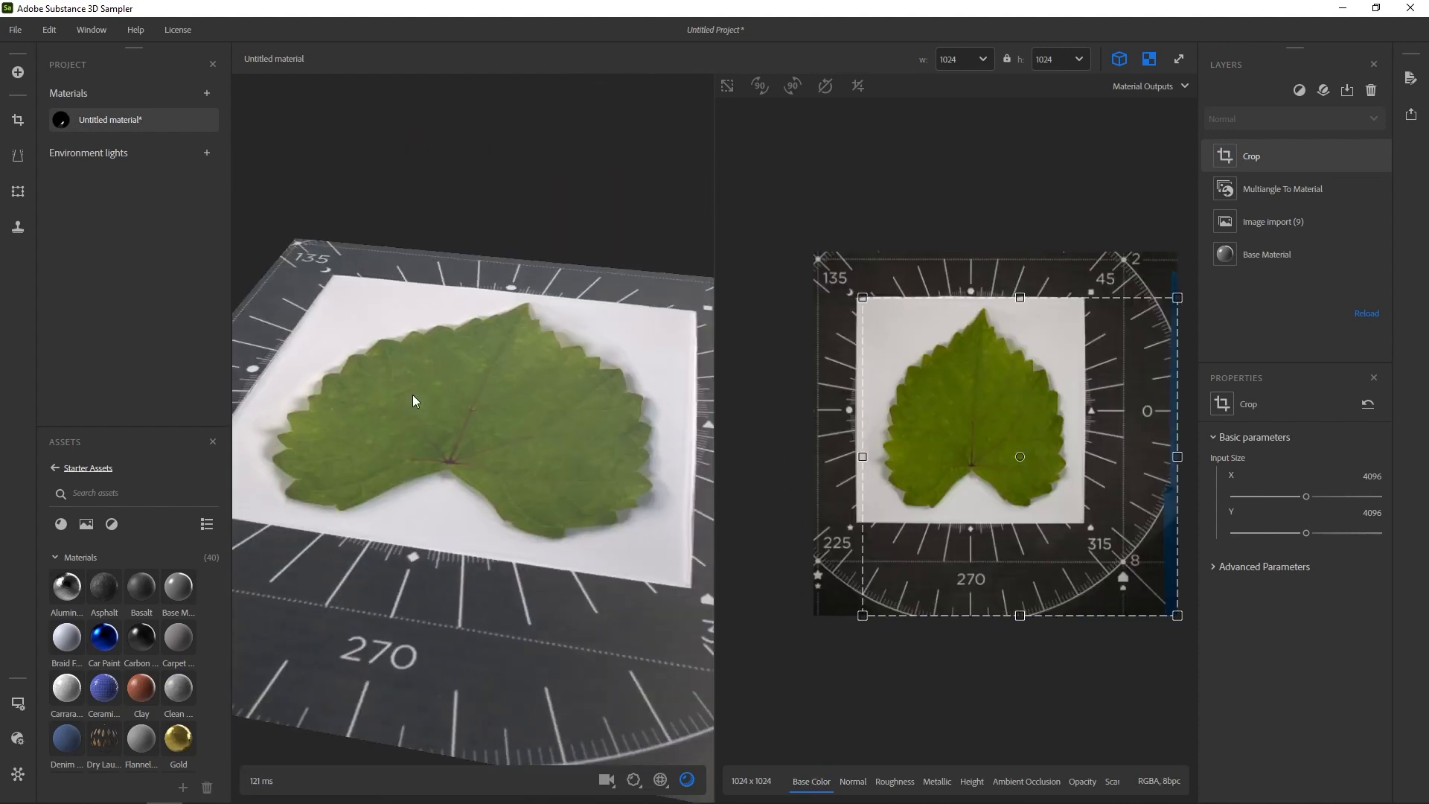
left_click_drag(865, 298, 865, 300)
scroll(858, 309, "up", 4)
middle_click_drag(858, 309, 919, 338)
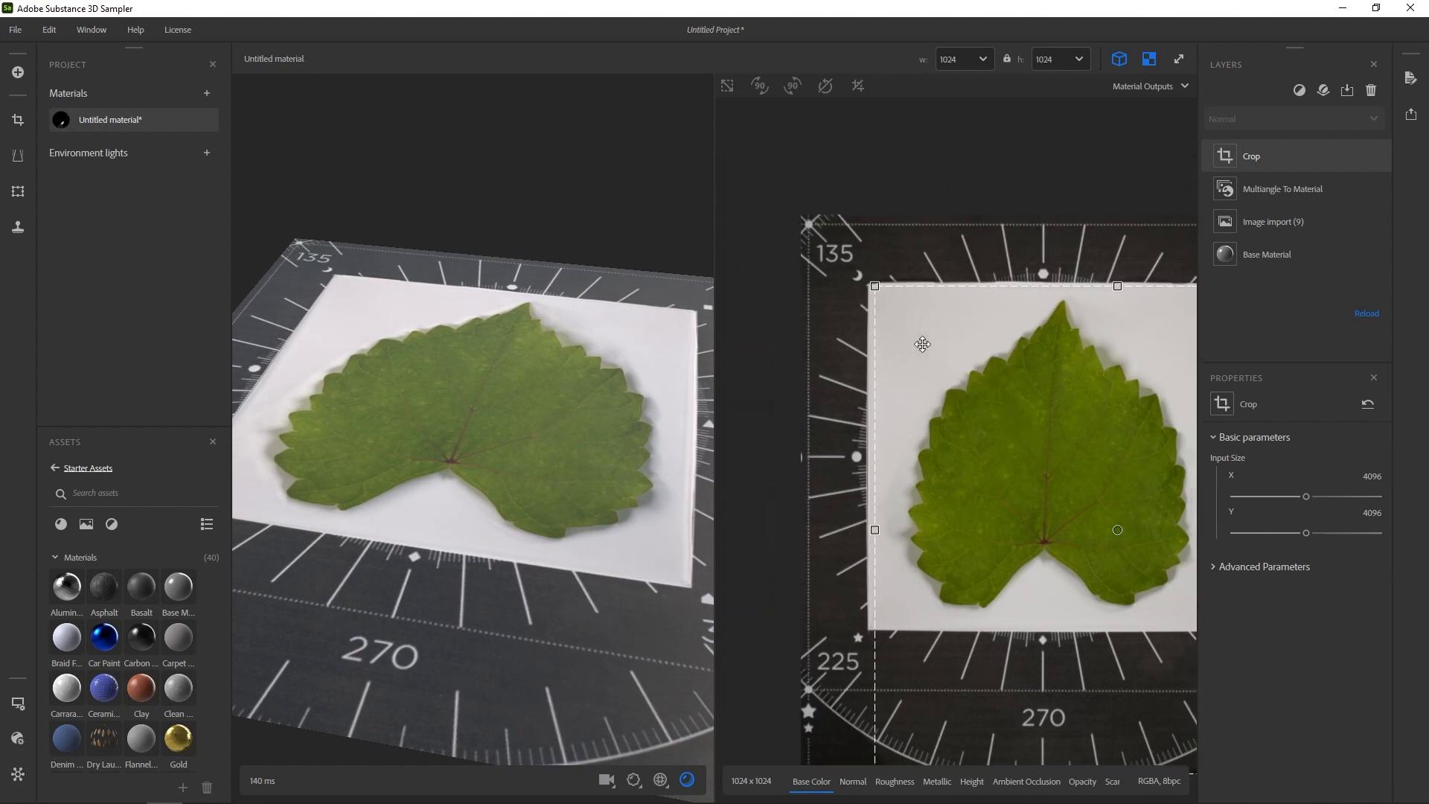
left_click_drag(551, 425, 428, 327)
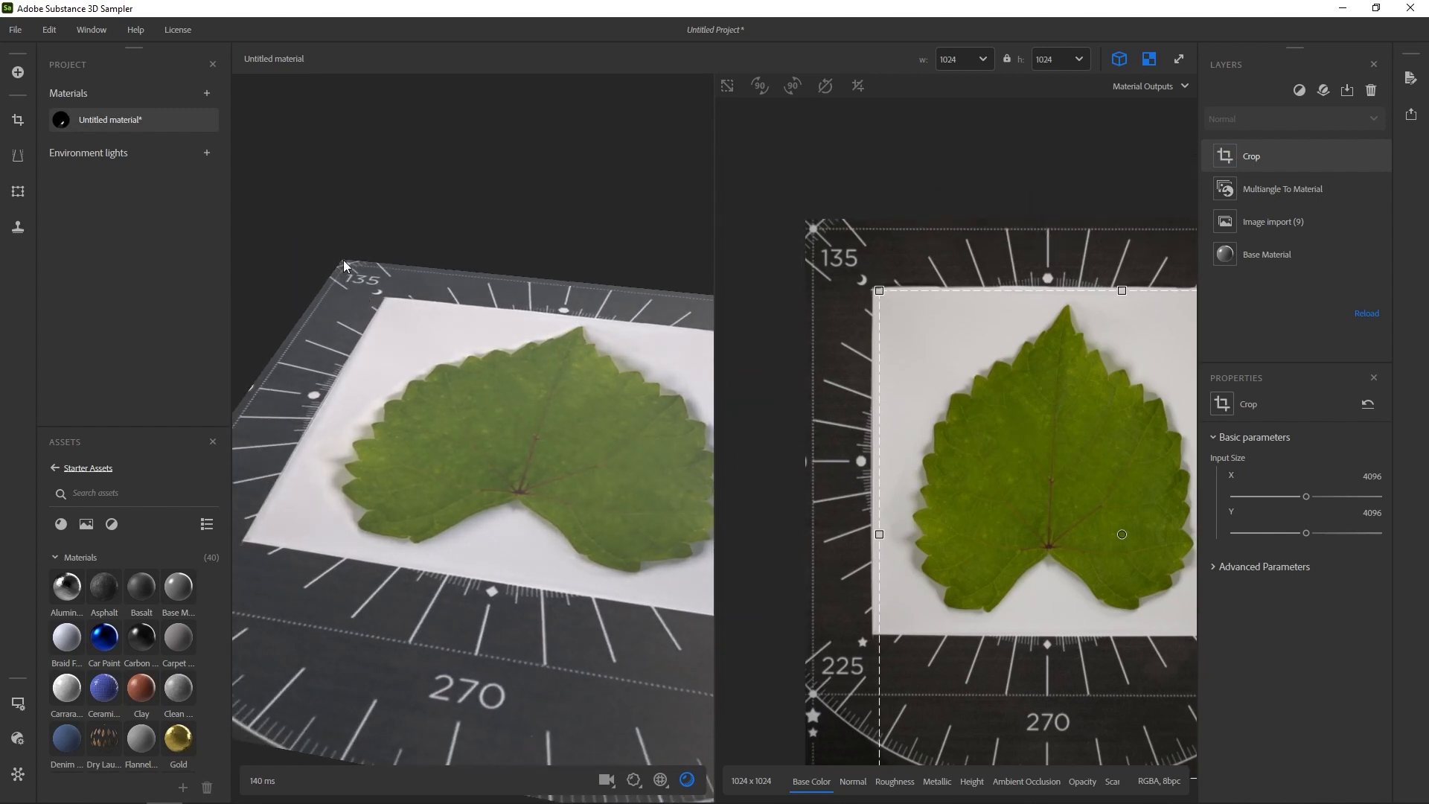
left_click_drag(880, 290, 939, 356)
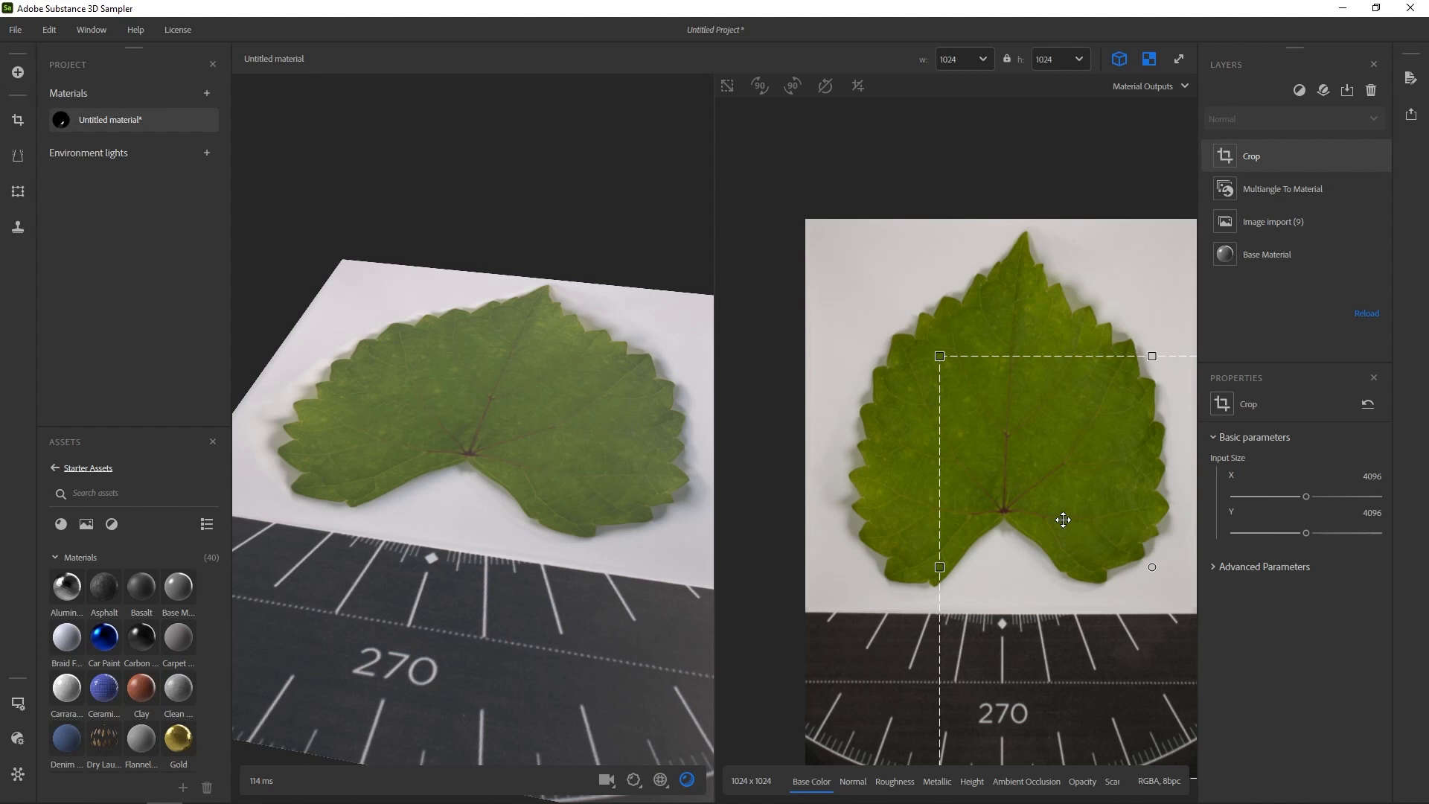
- Pull the crop's lower-right corner in to the white paper's edge and check the cropped leaf in 3D
middle_click_drag(1064, 520, 896, 431)
scroll(987, 489, "down", 3)
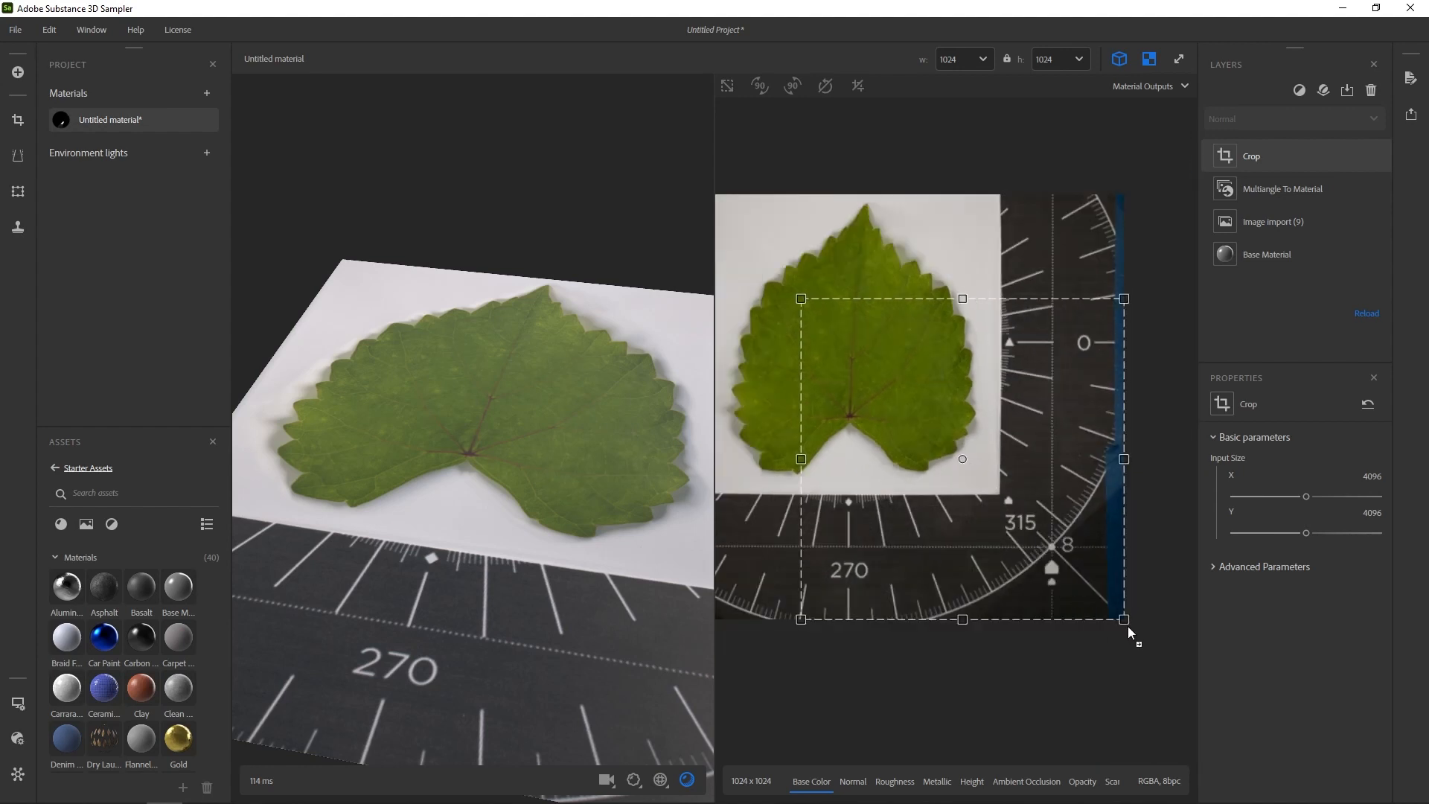
left_click_drag(1123, 620, 1065, 568)
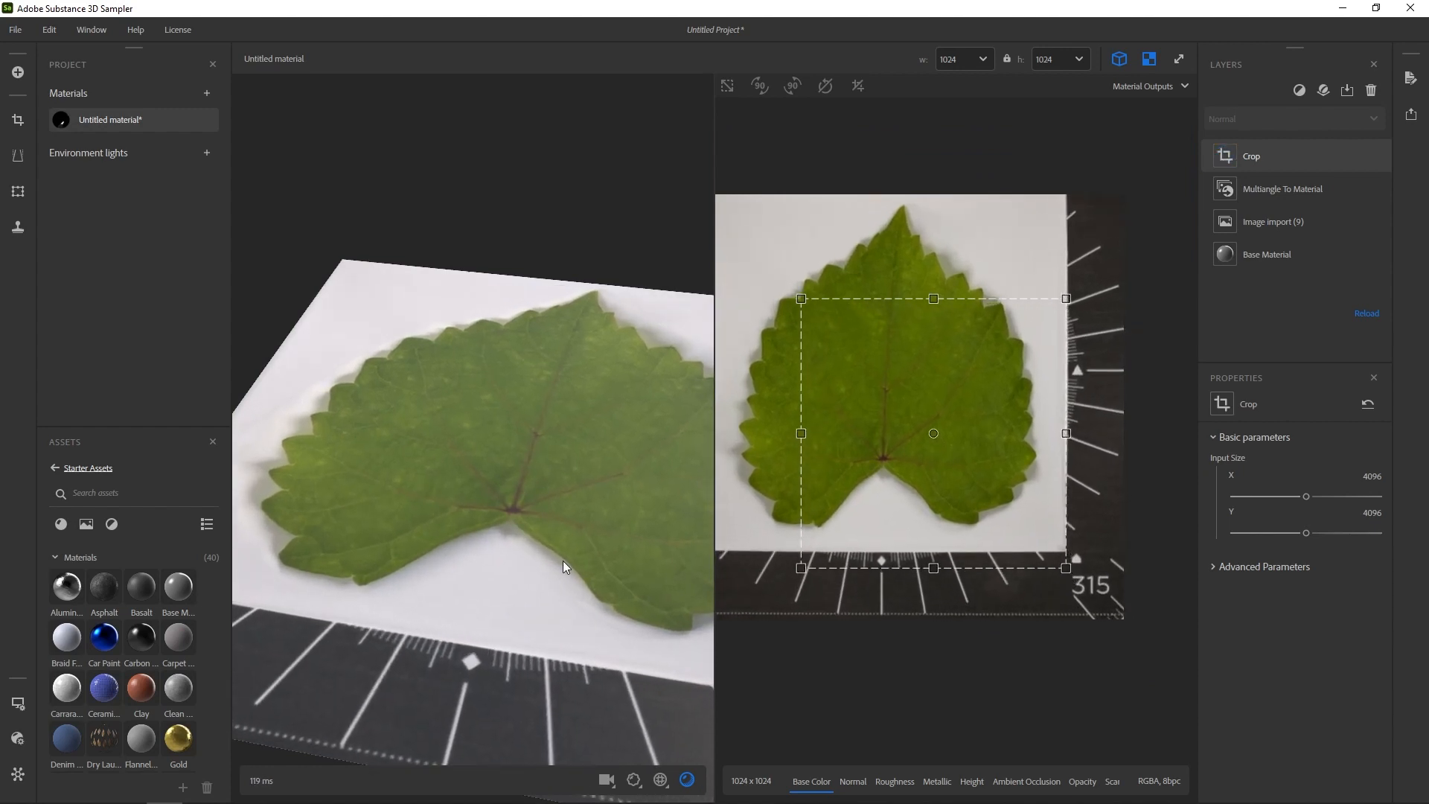
left_click_drag(563, 560, 447, 555)
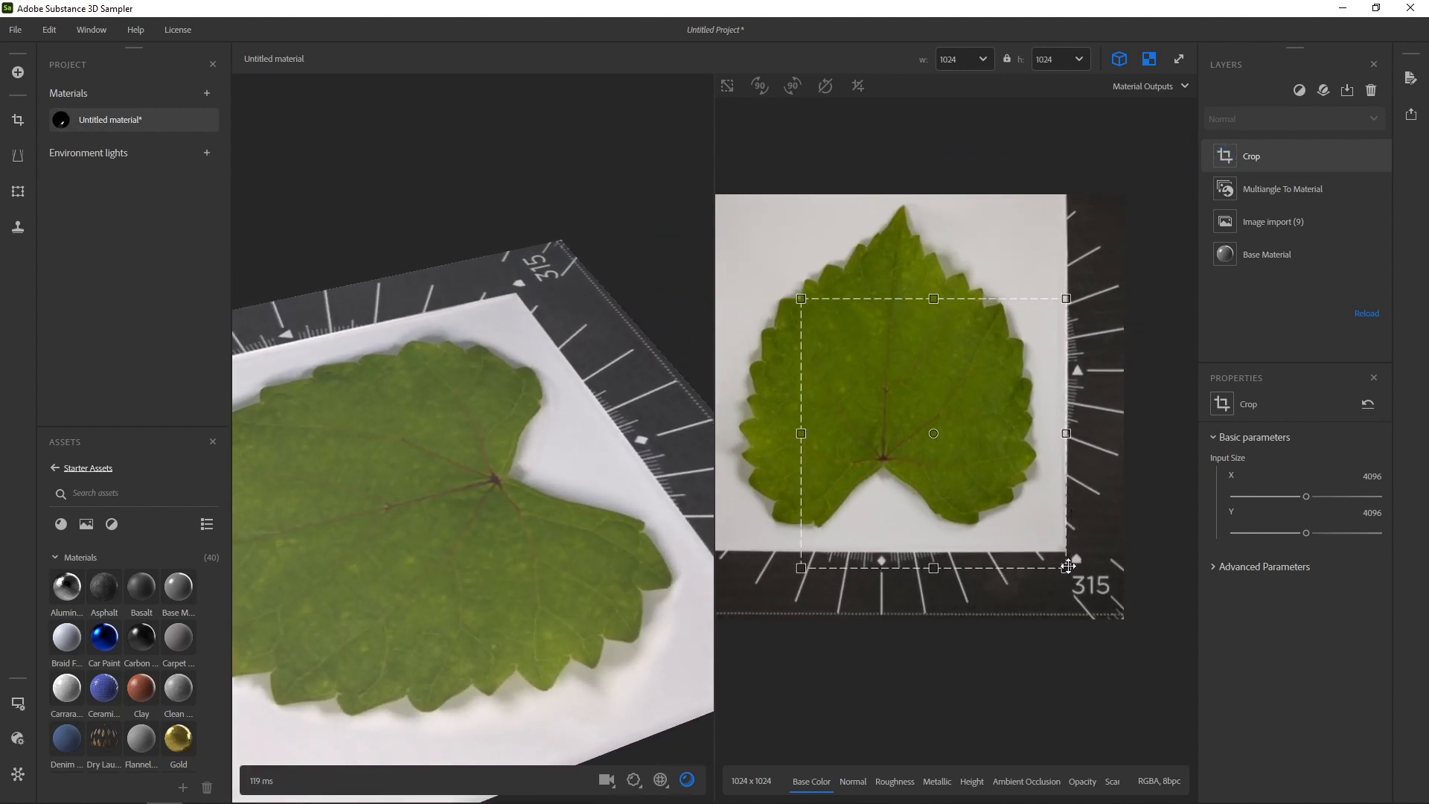
left_click_drag(1067, 567, 1029, 524)
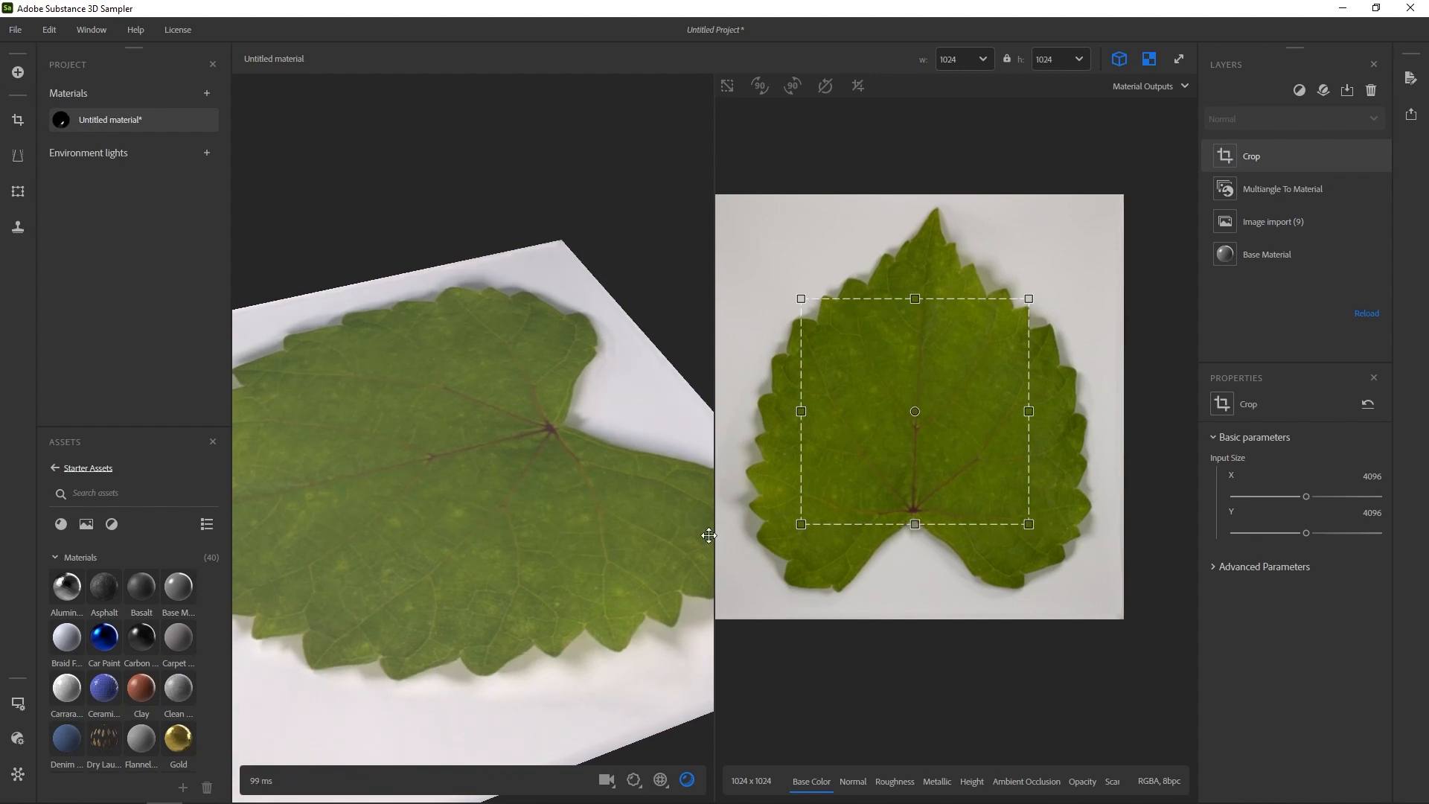
scroll(555, 554, "down", 5)
left_click_drag(555, 553, 395, 551)
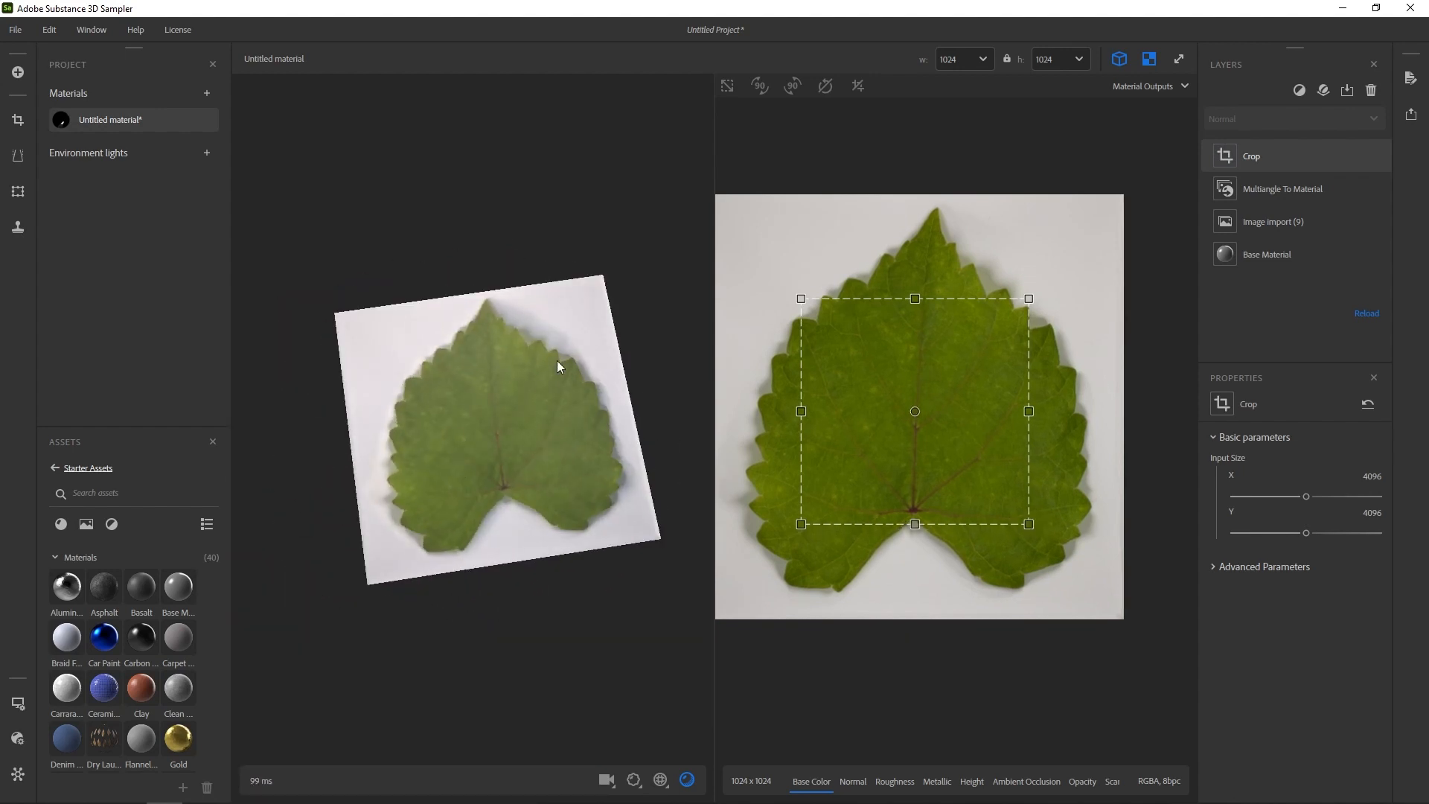
mouse_move(557, 360)
left_mouse_down()
mouse_move(565, 393)
mouse_move(578, 370)
left_mouse_up()
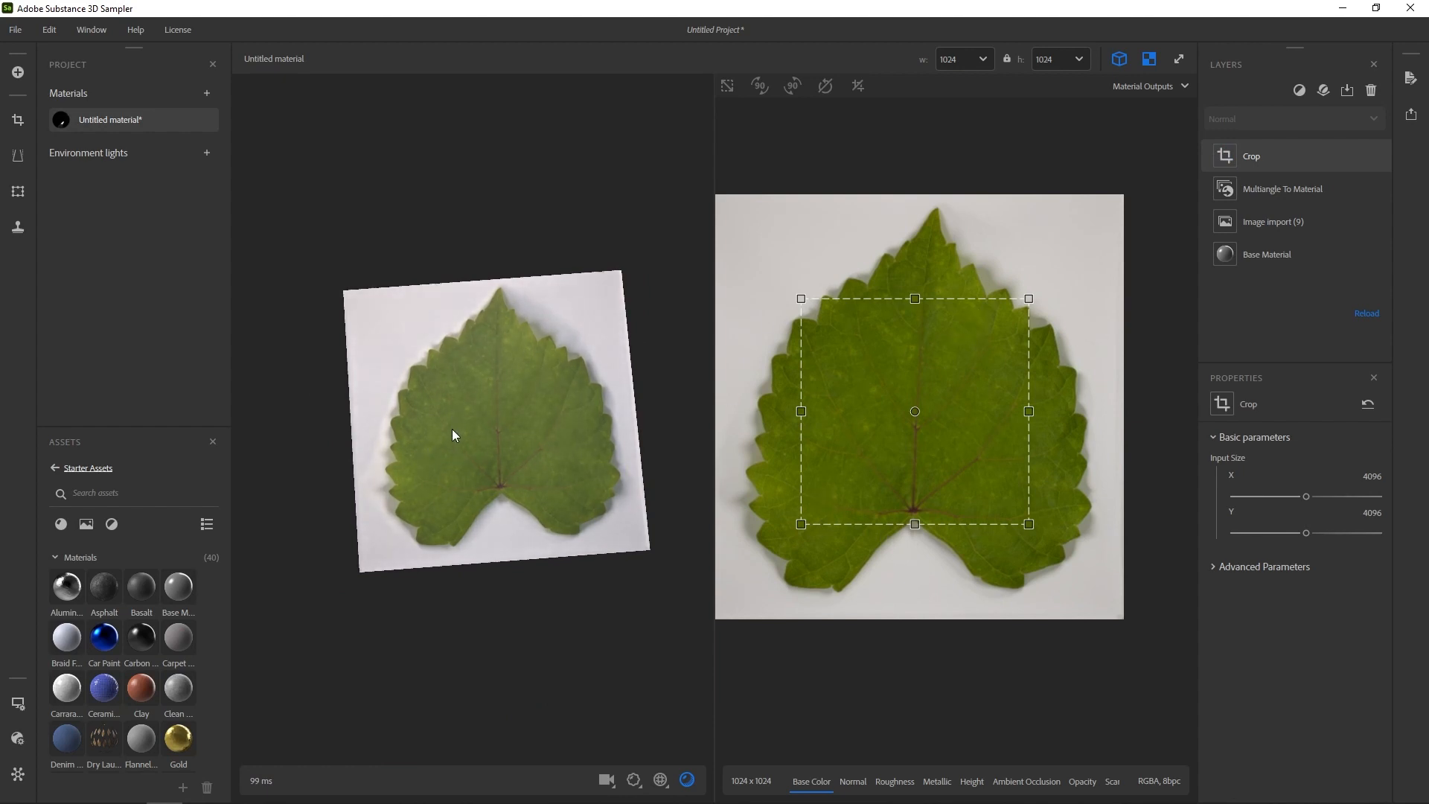
mouse_move(501, 426)
left_mouse_down()
mouse_move(491, 465)
mouse_move(500, 445)
left_mouse_up()
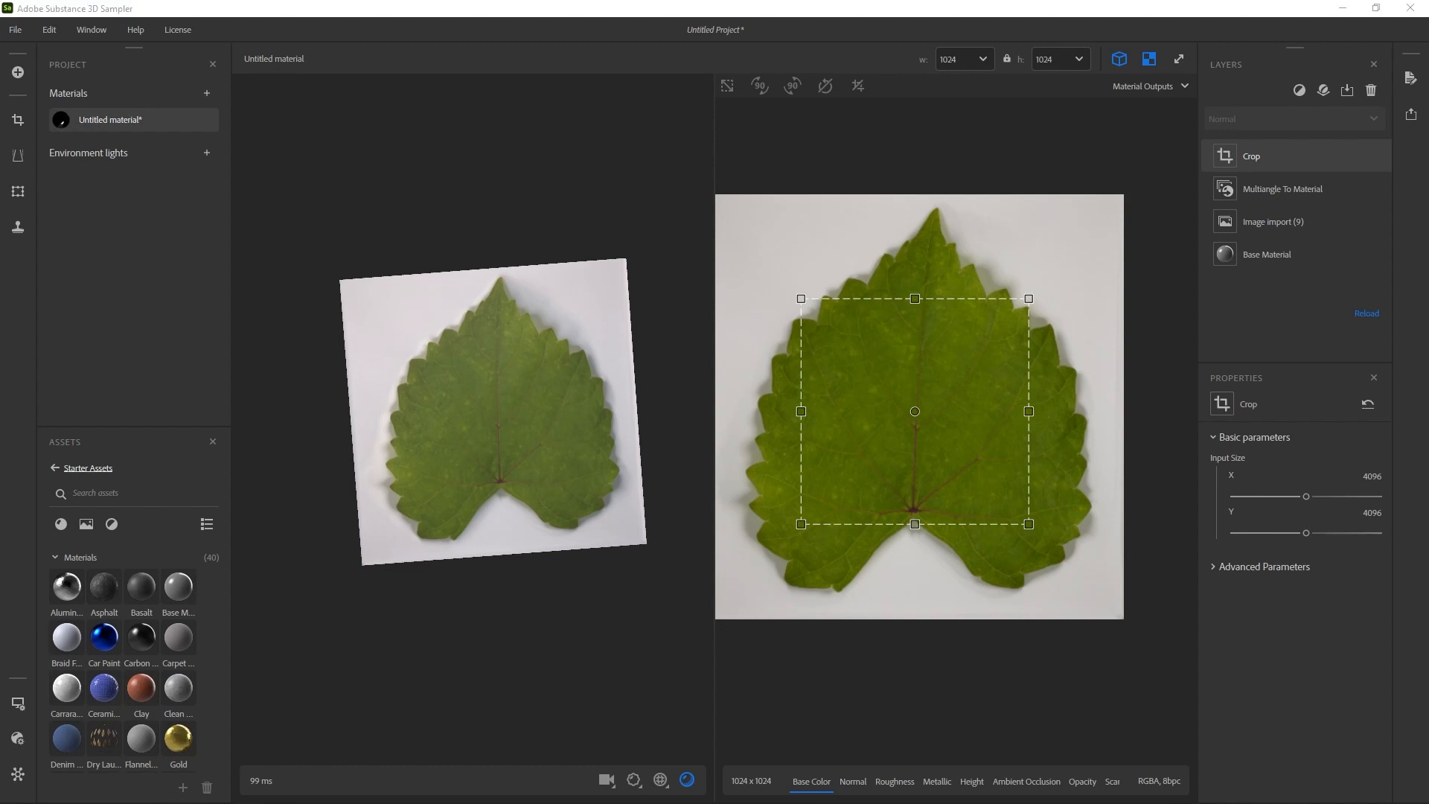
- Switch to Photos, compare the umogbhtp_4K leaf atlas's Albedo, Normal and Opacity maps, and return to Substance 3D Sampler
key("alt+Tab")
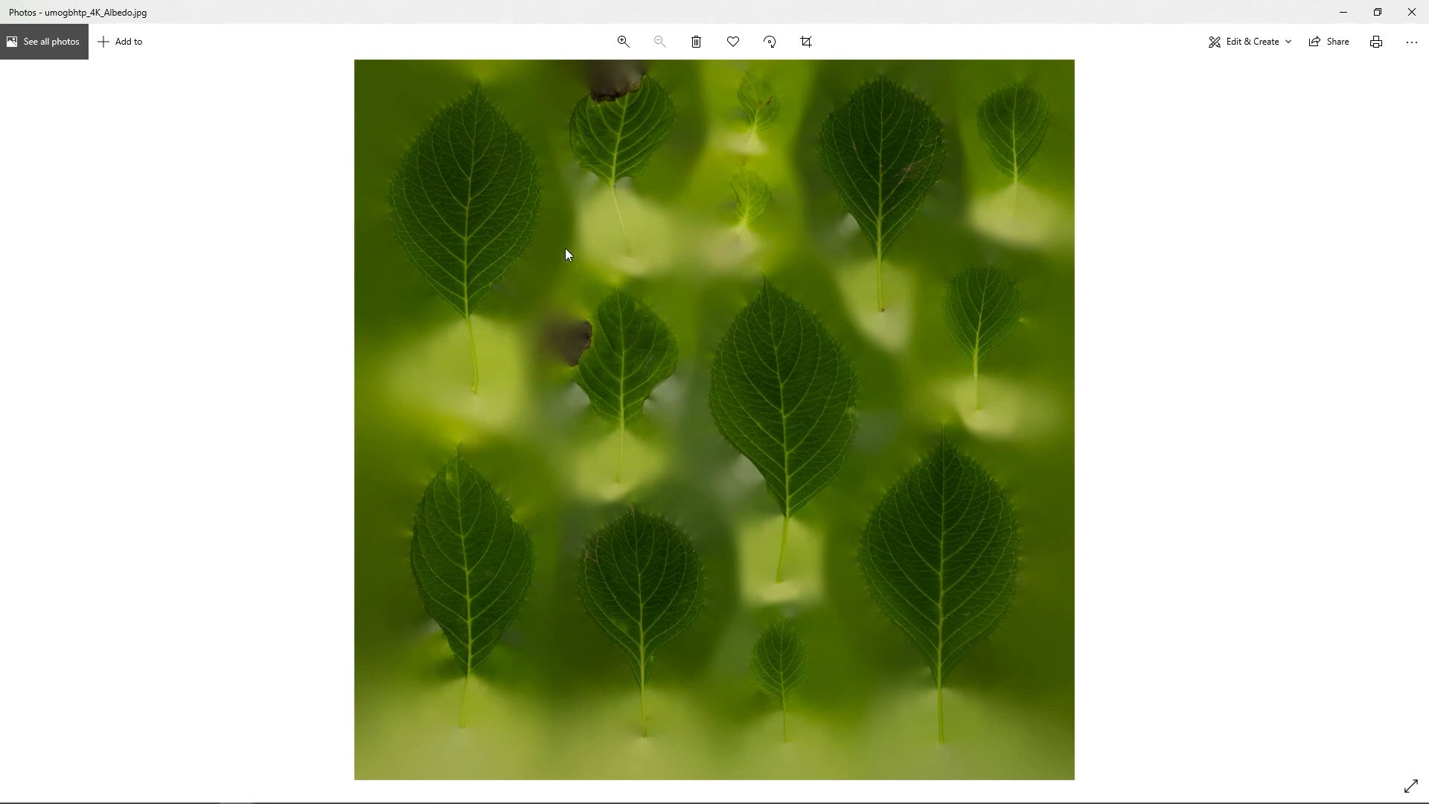
key("Right")
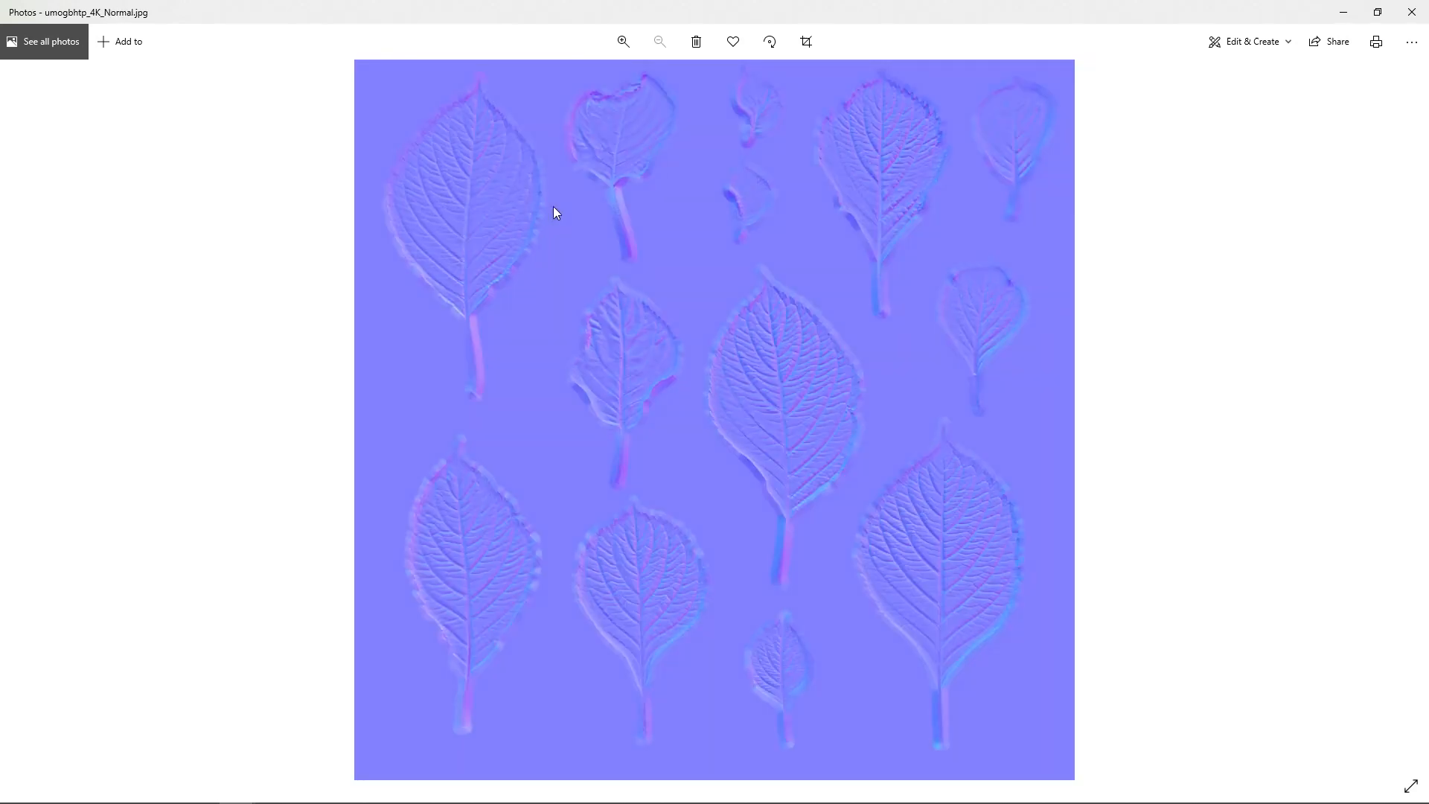
key("Right")
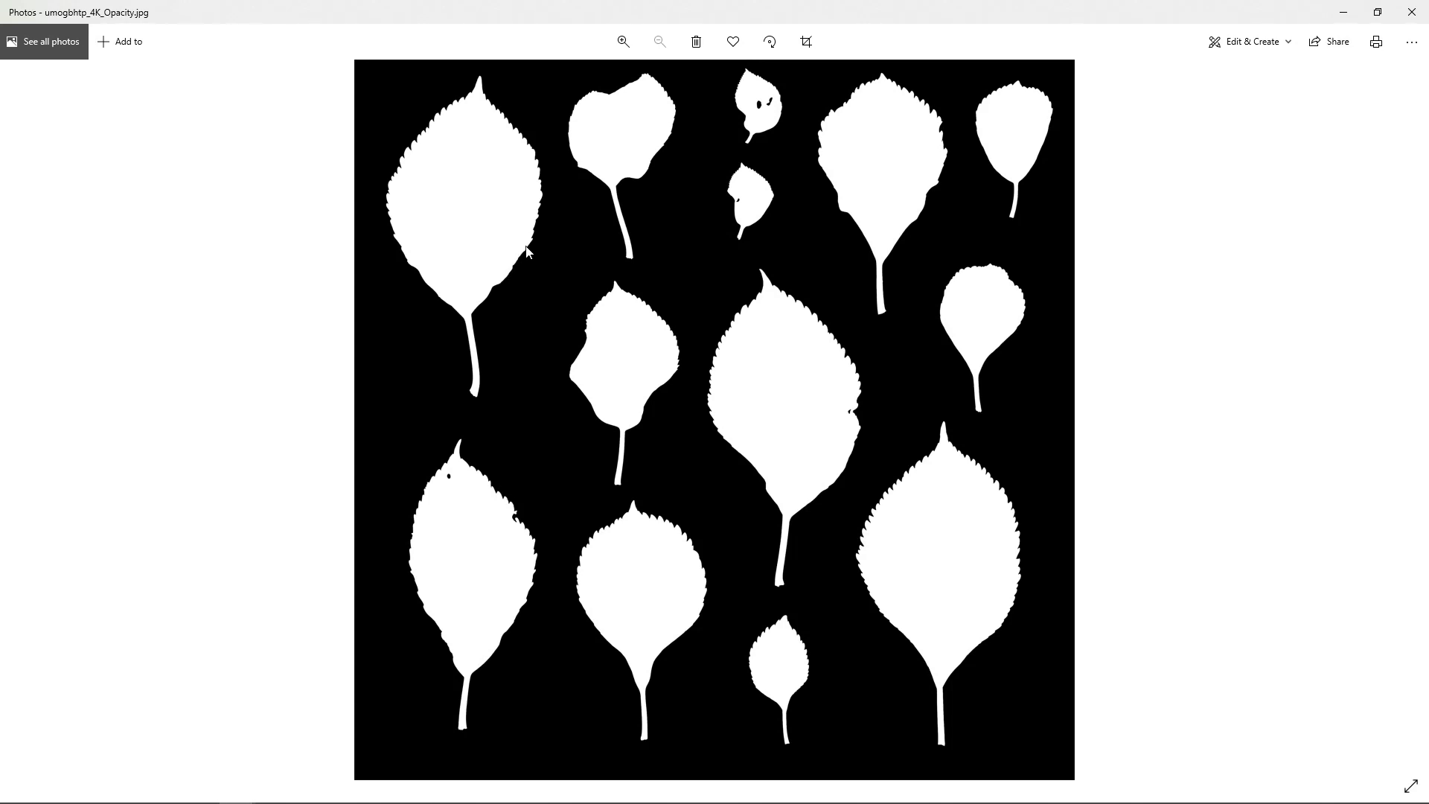
key("Left")
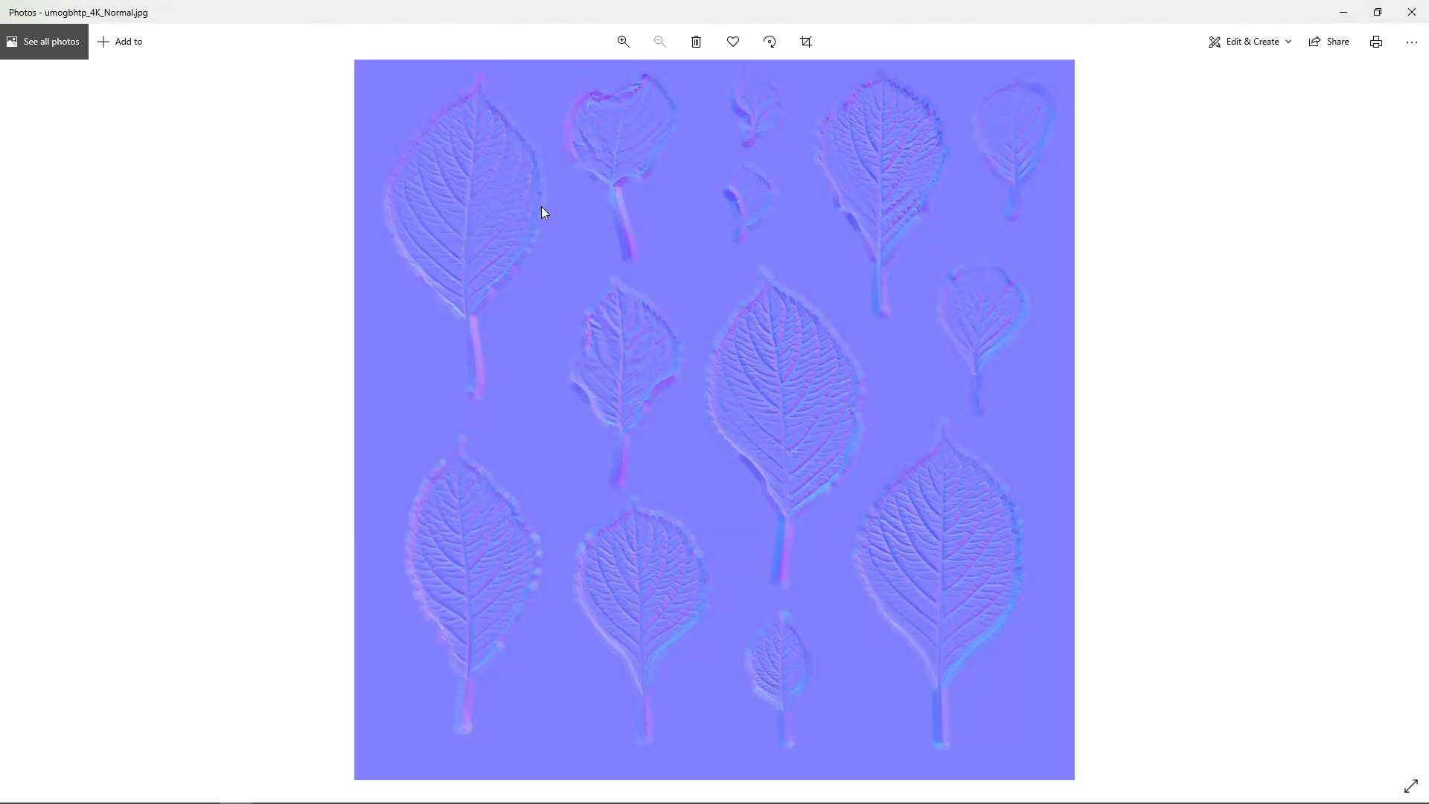
key("Left")
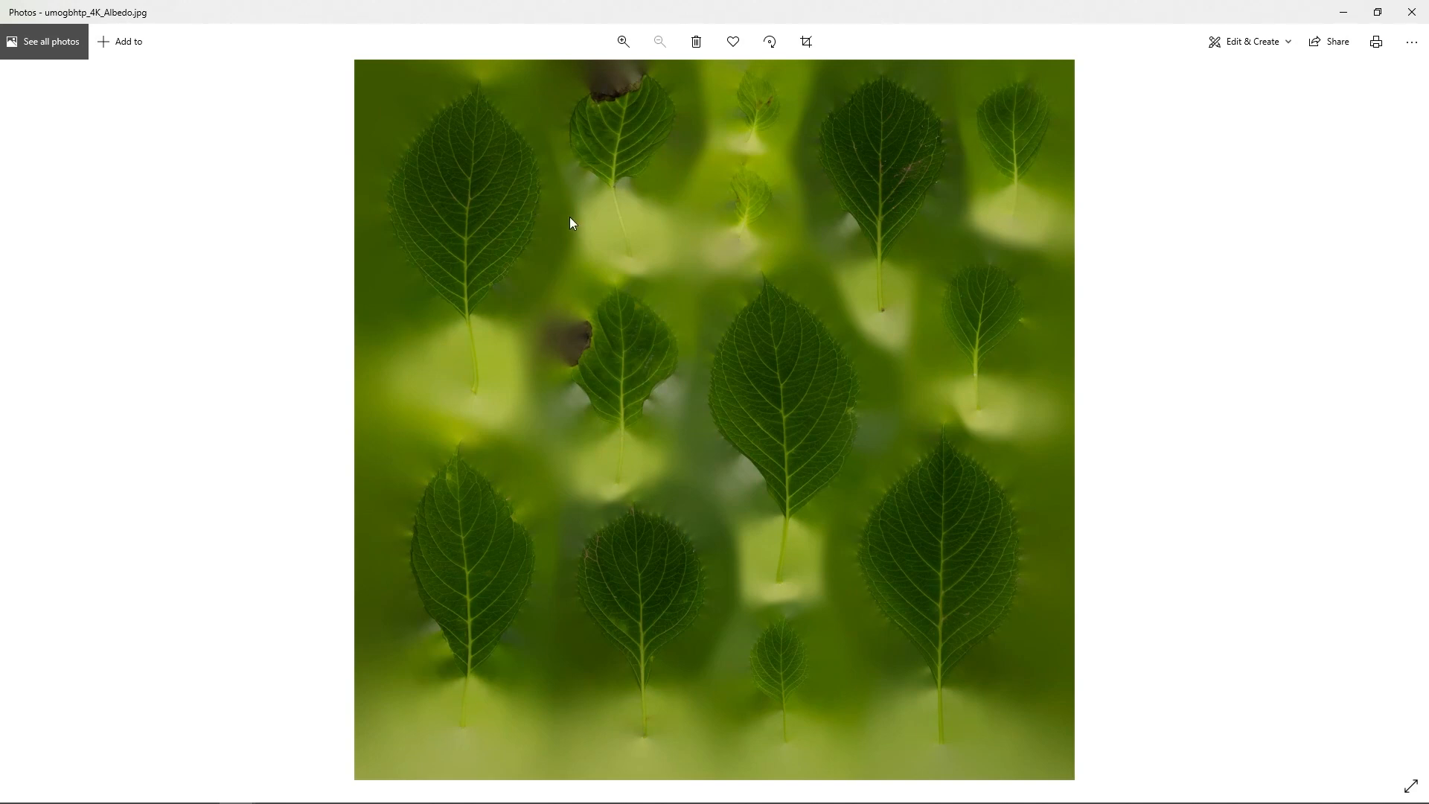
left_click_drag(683, 17, 0, 328)
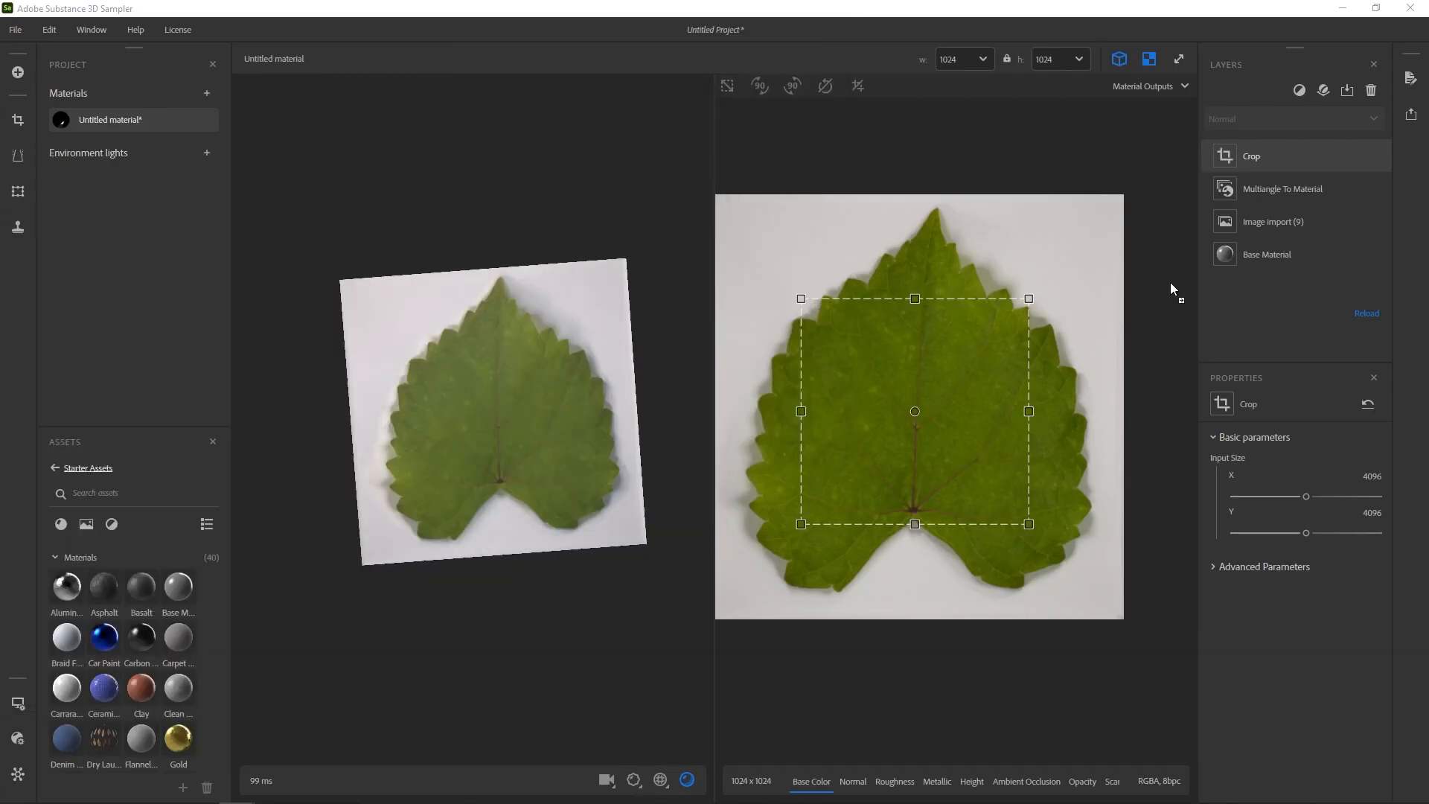
- Add an Atlas Creator filter on top of the Crop layer and set its Opacity - Chrominance Influence to 1.11
left_click(1300, 91)
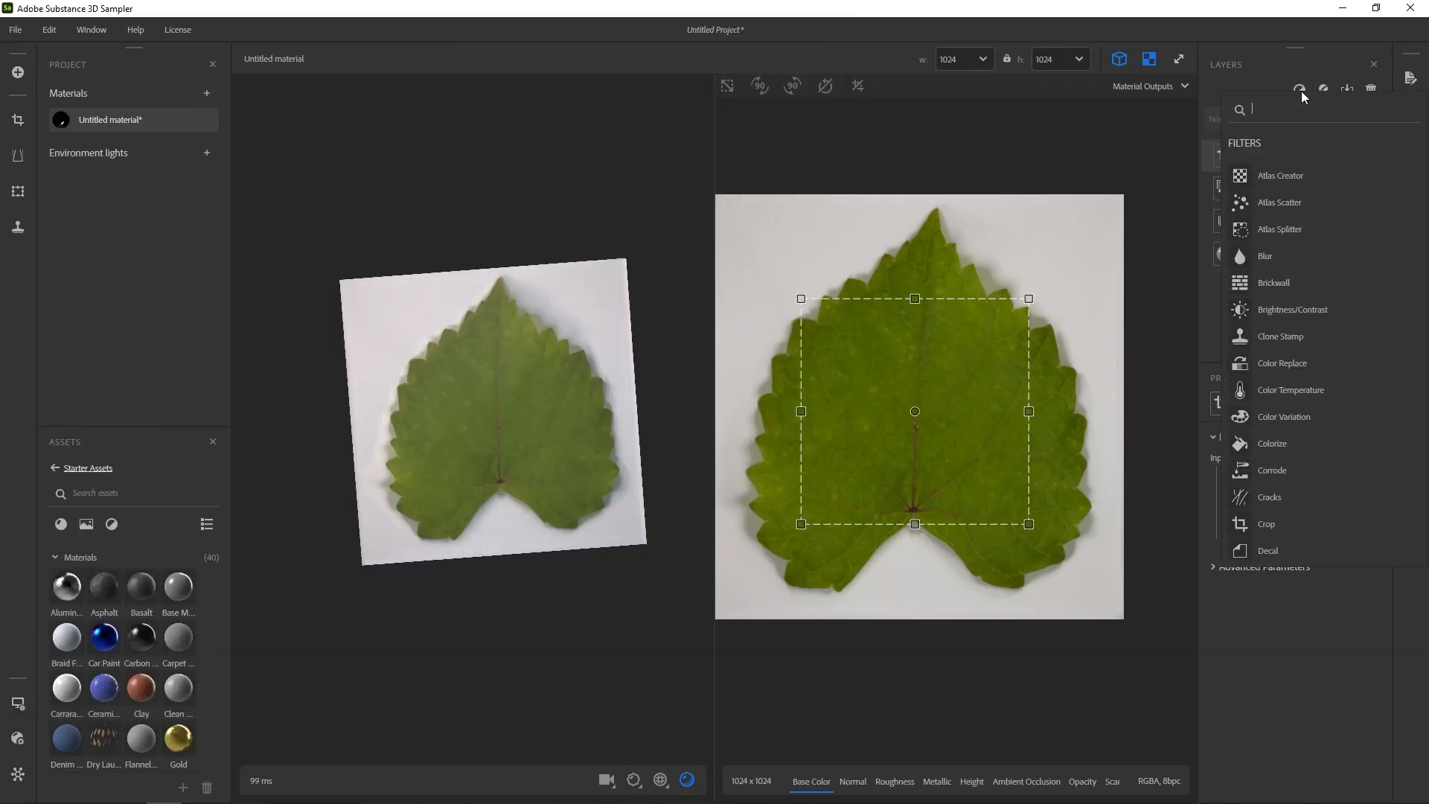
left_click(1294, 177)
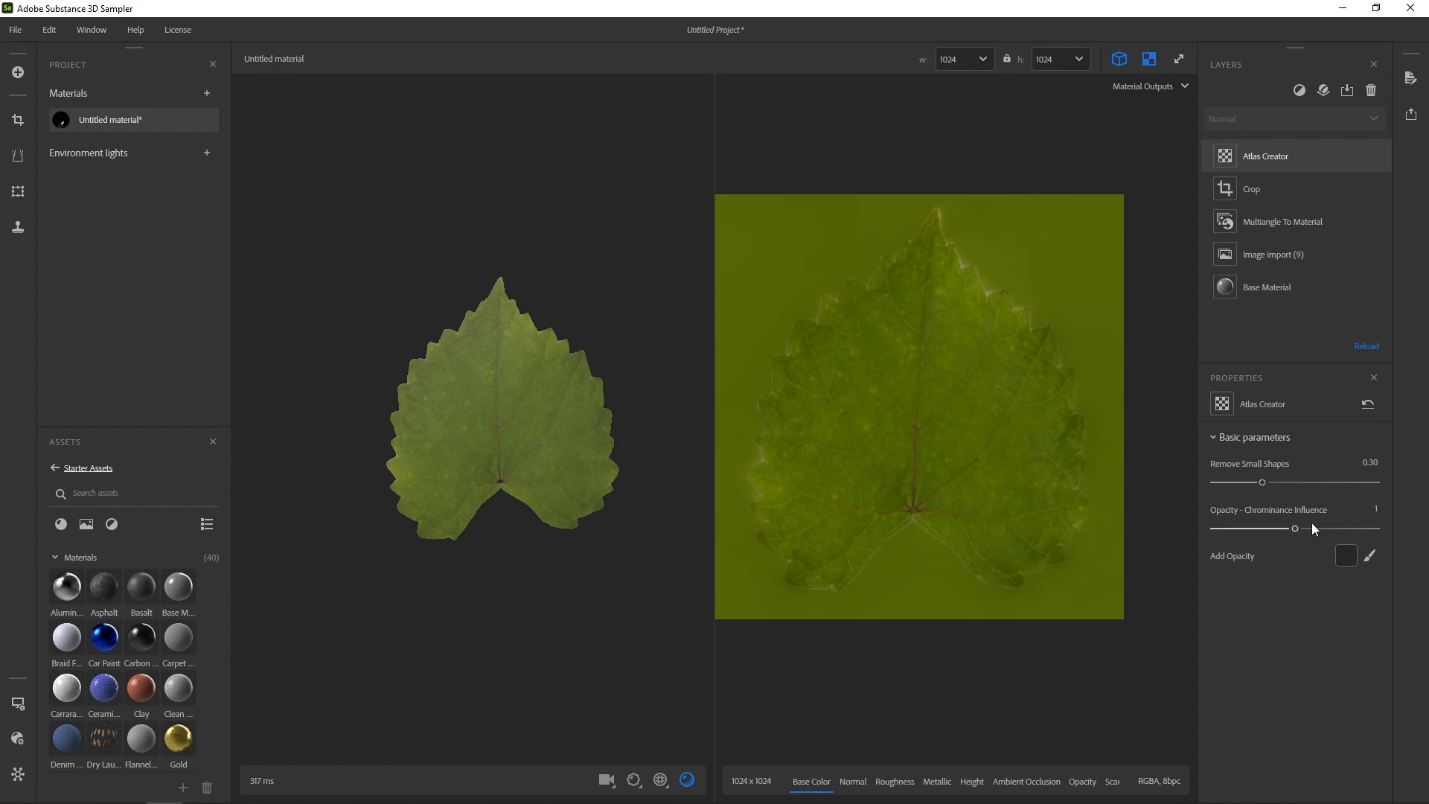
left_click_drag(1297, 529, 1303, 530)
- Examine the Opacity, Height and Roughness maps in 2D and the area where the leaf's veins meet in 3D
left_click(1081, 782)
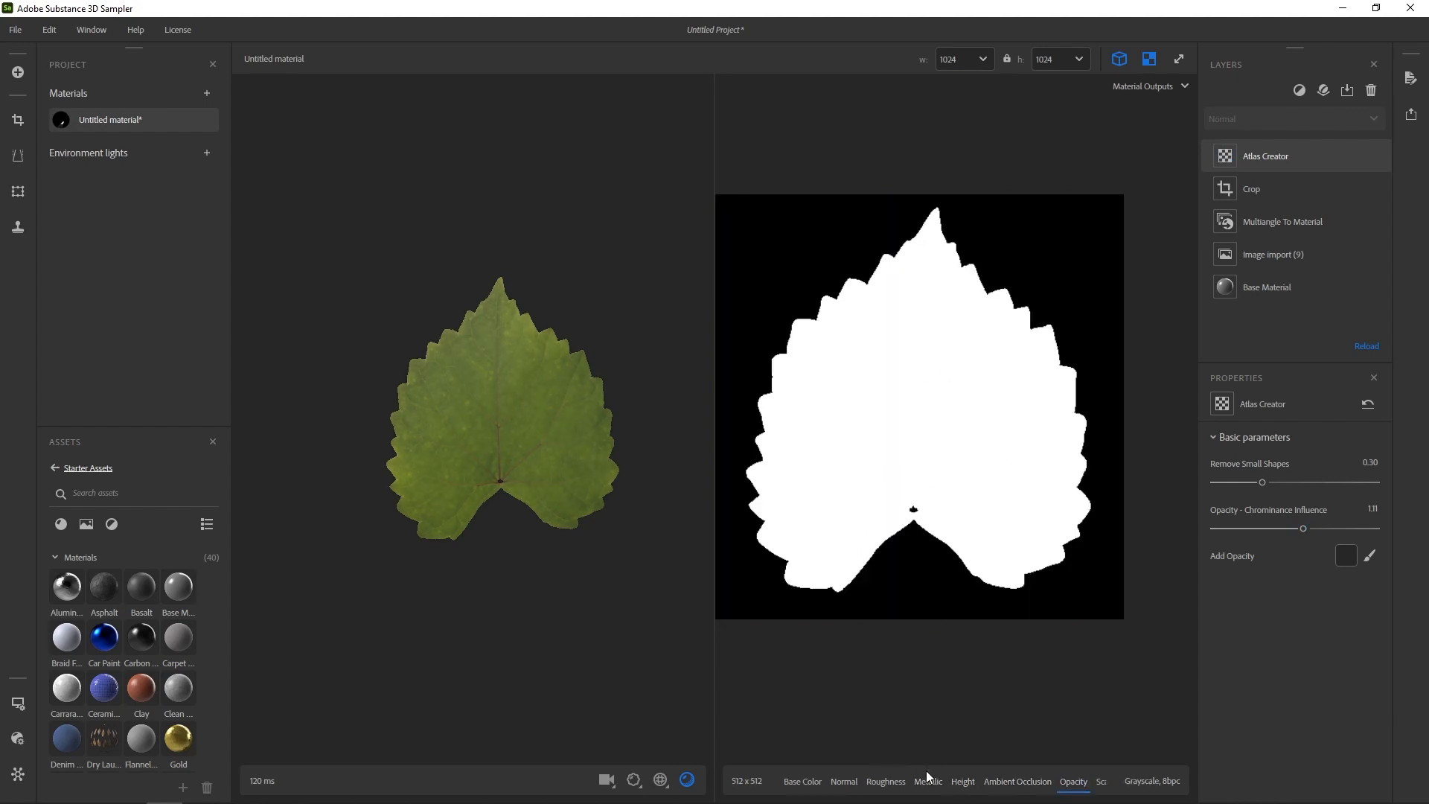
left_click(965, 782)
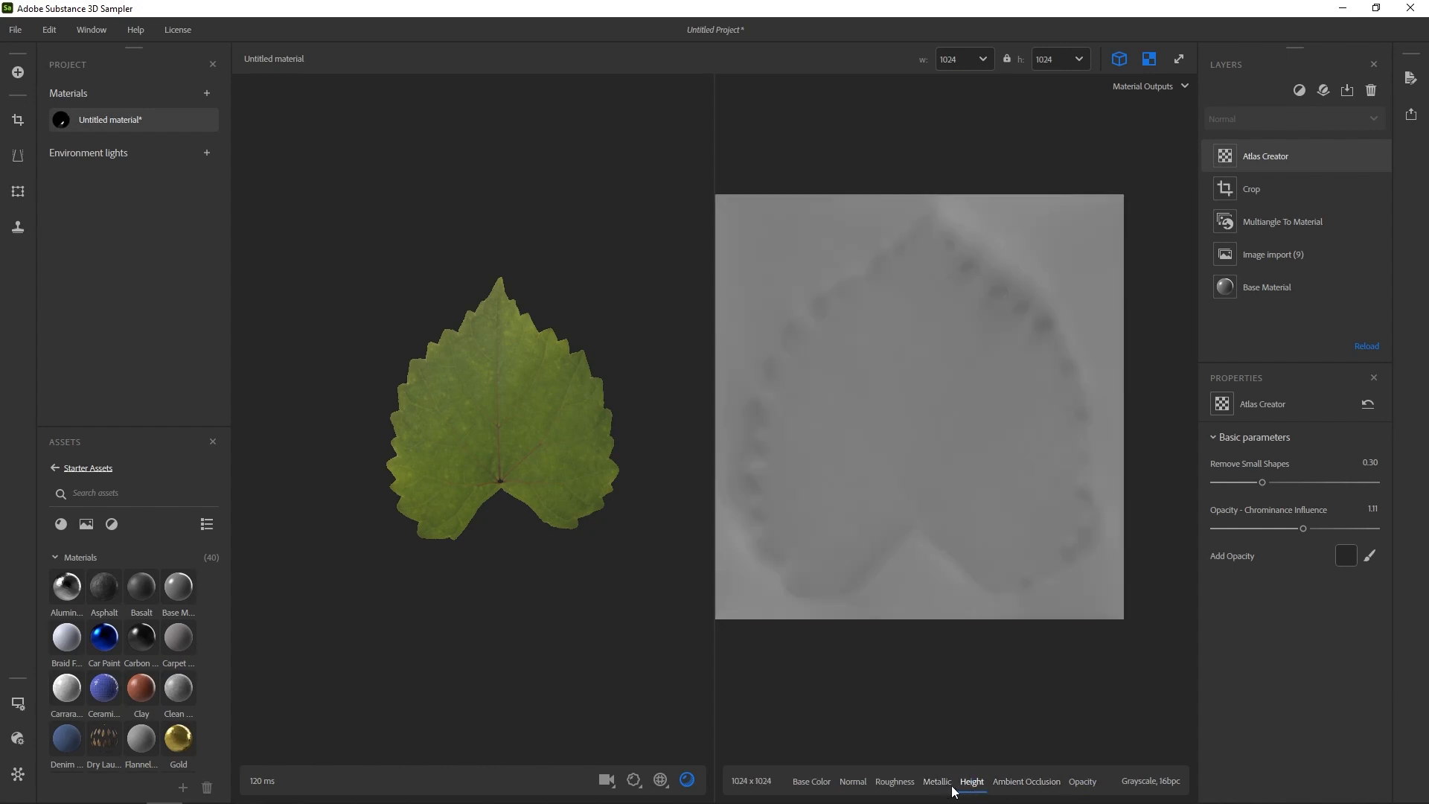
left_click(902, 786)
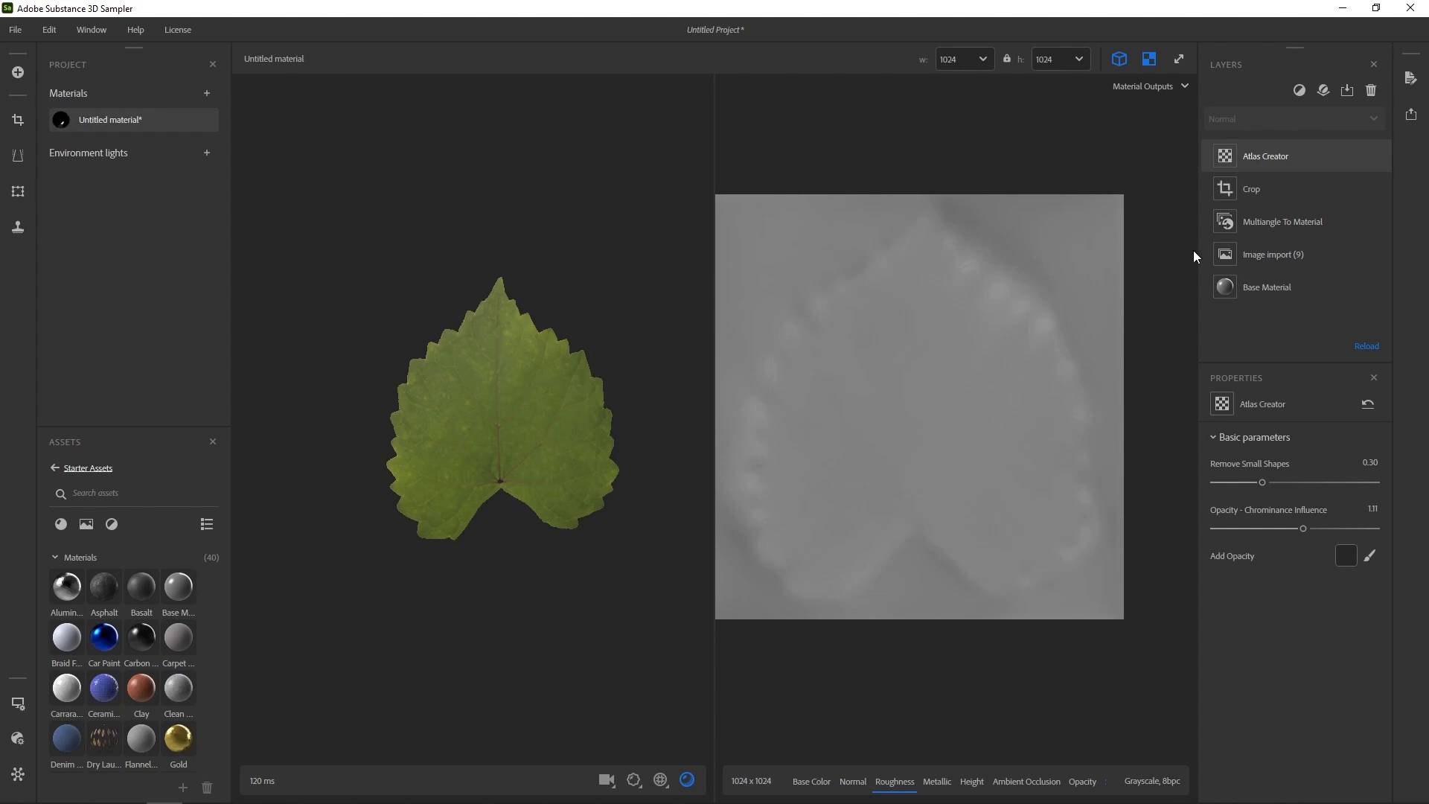
mouse_move(1269, 161)
left_click(1084, 781)
left_click_drag(516, 481, 405, 538)
scroll(615, 409, "up", 5)
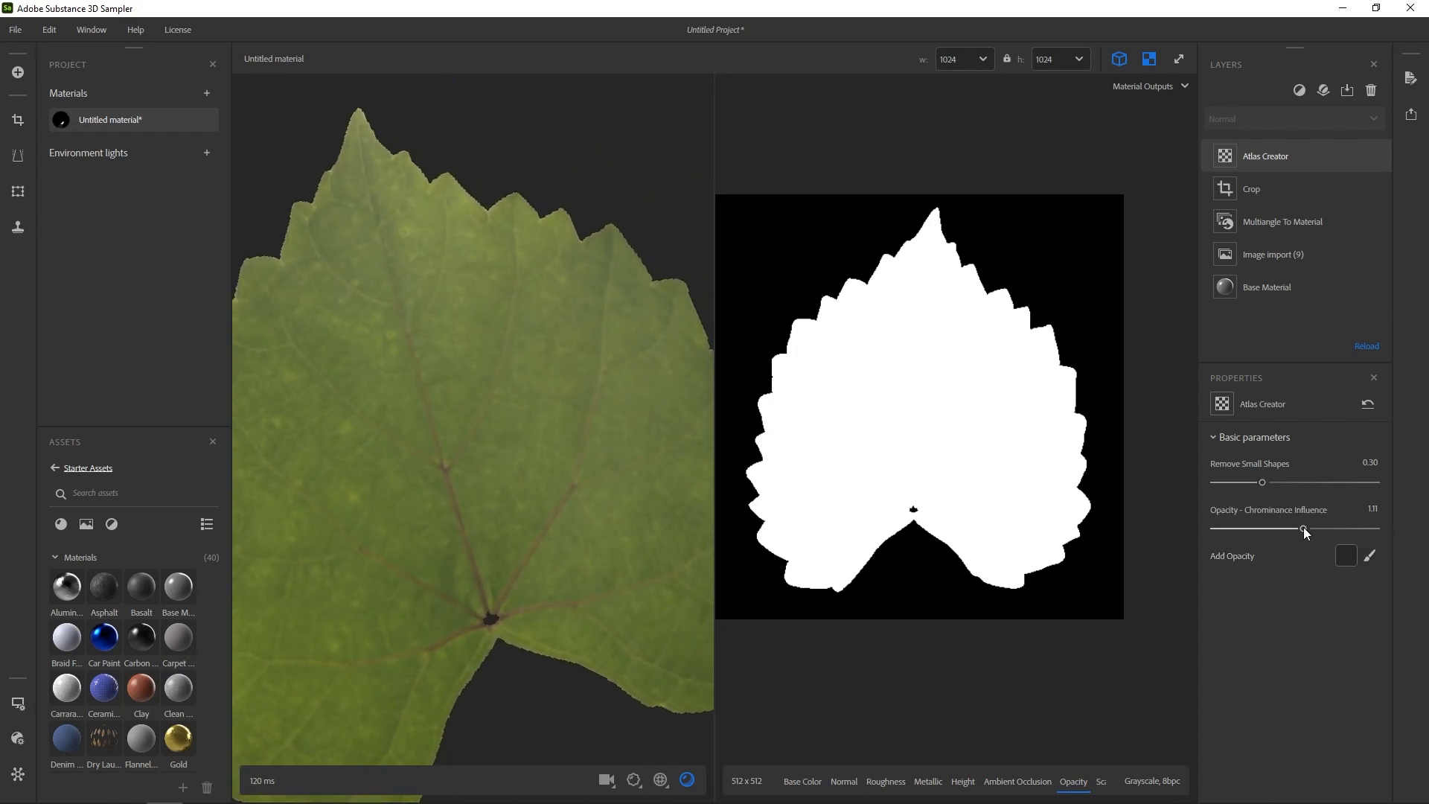
- Try a 1.32 Opacity - Chrominance Influence on the Atlas Creator, check the hole at the leaf's base, and settle on 1.27
left_click_drag(1302, 527, 1321, 529)
left_click_drag(529, 634, 475, 561)
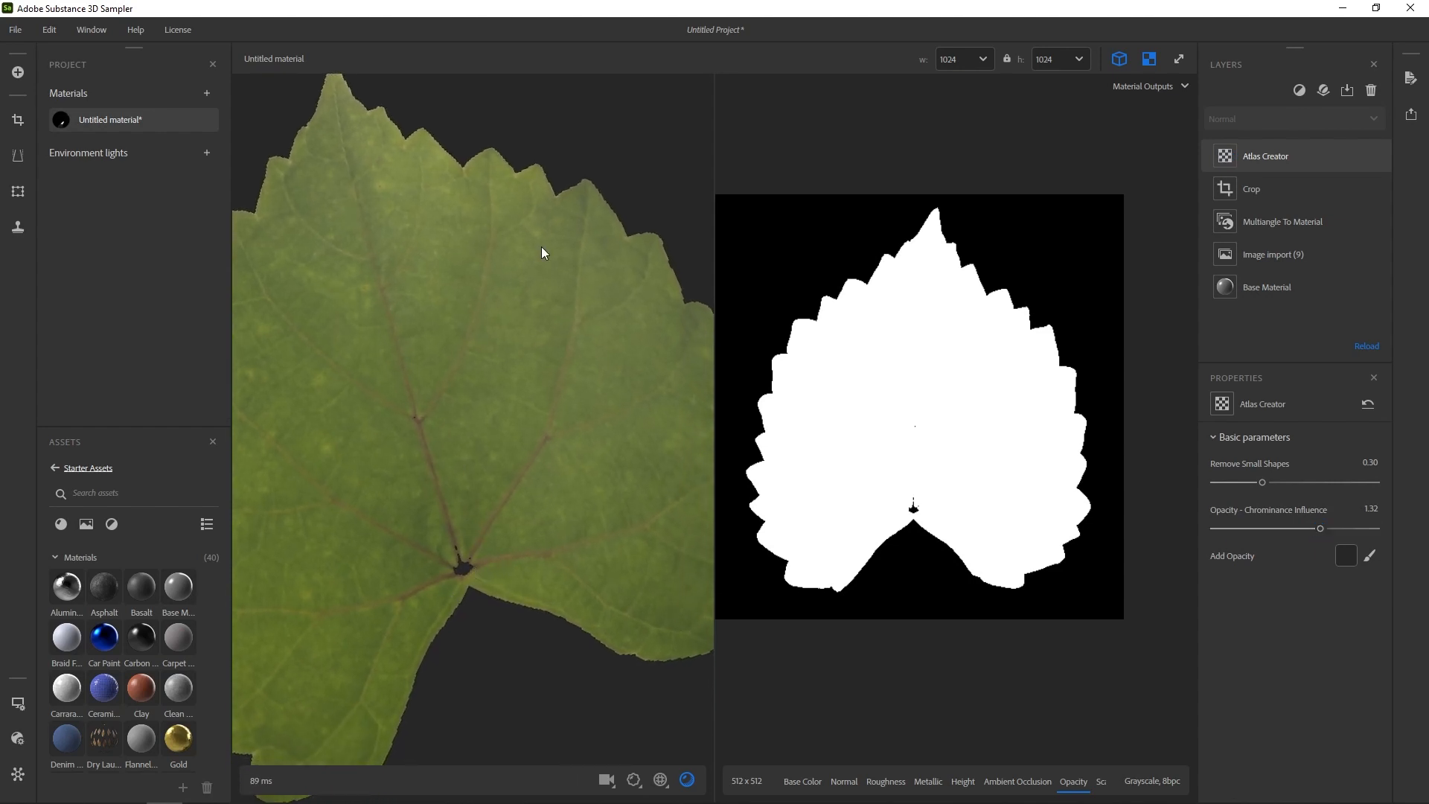
left_click_drag(542, 248, 493, 374)
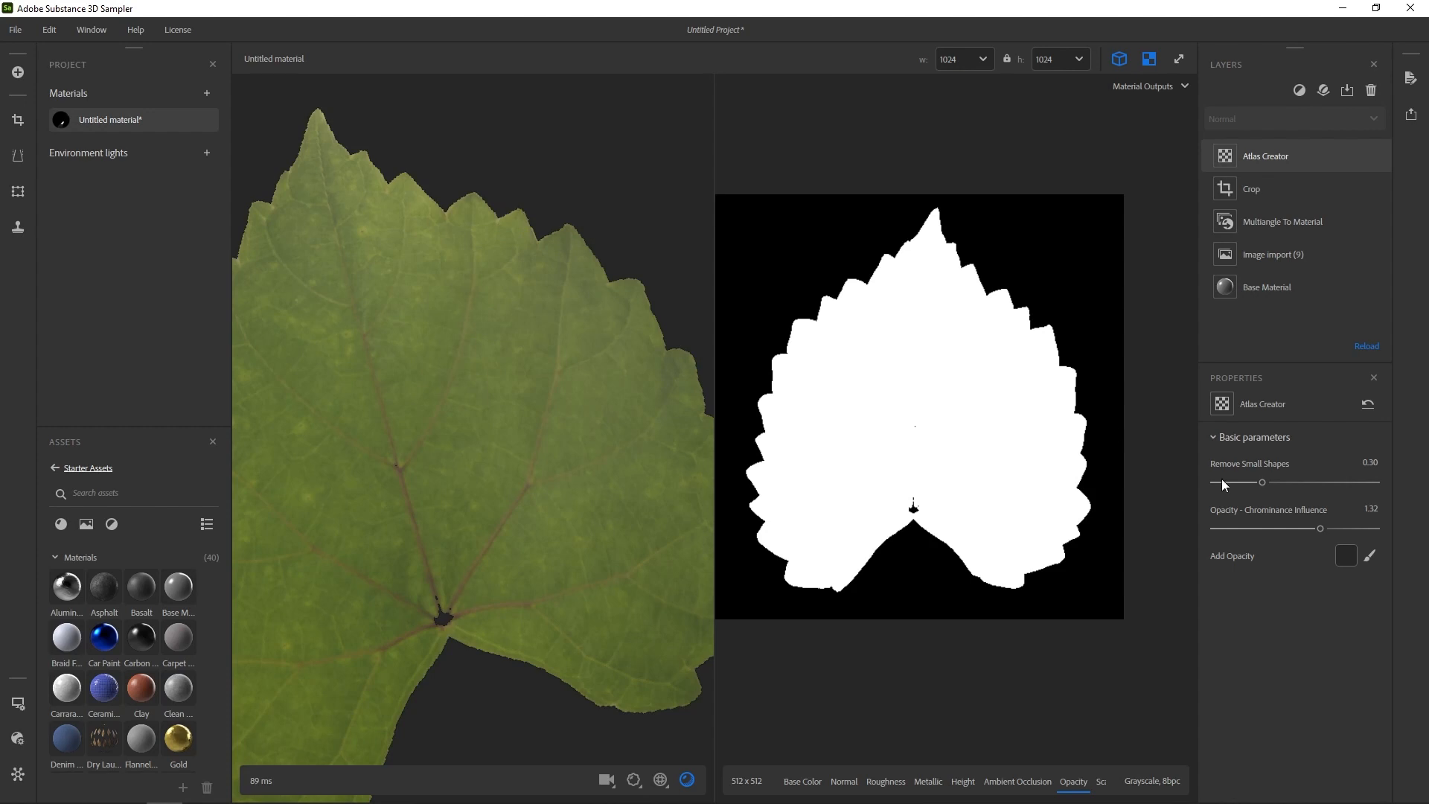
left_click_drag(1322, 529, 1316, 524)
left_click_drag(1314, 528, 1317, 529)
scroll(498, 581, "down", 5)
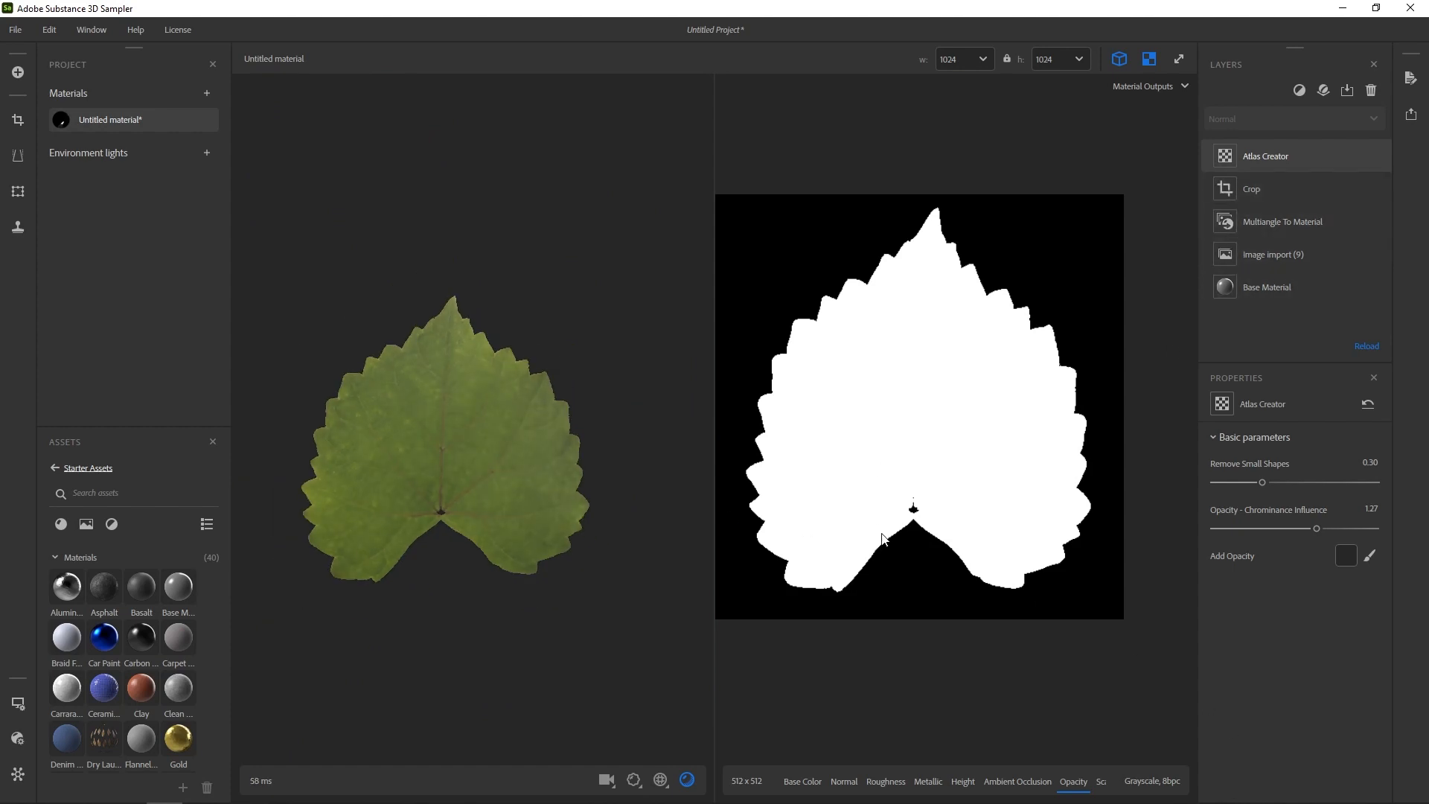
- Paint over the small black hole at the leaf's base in the opacity mask with the Add Opacity brush
scroll(926, 543, "up", 1)
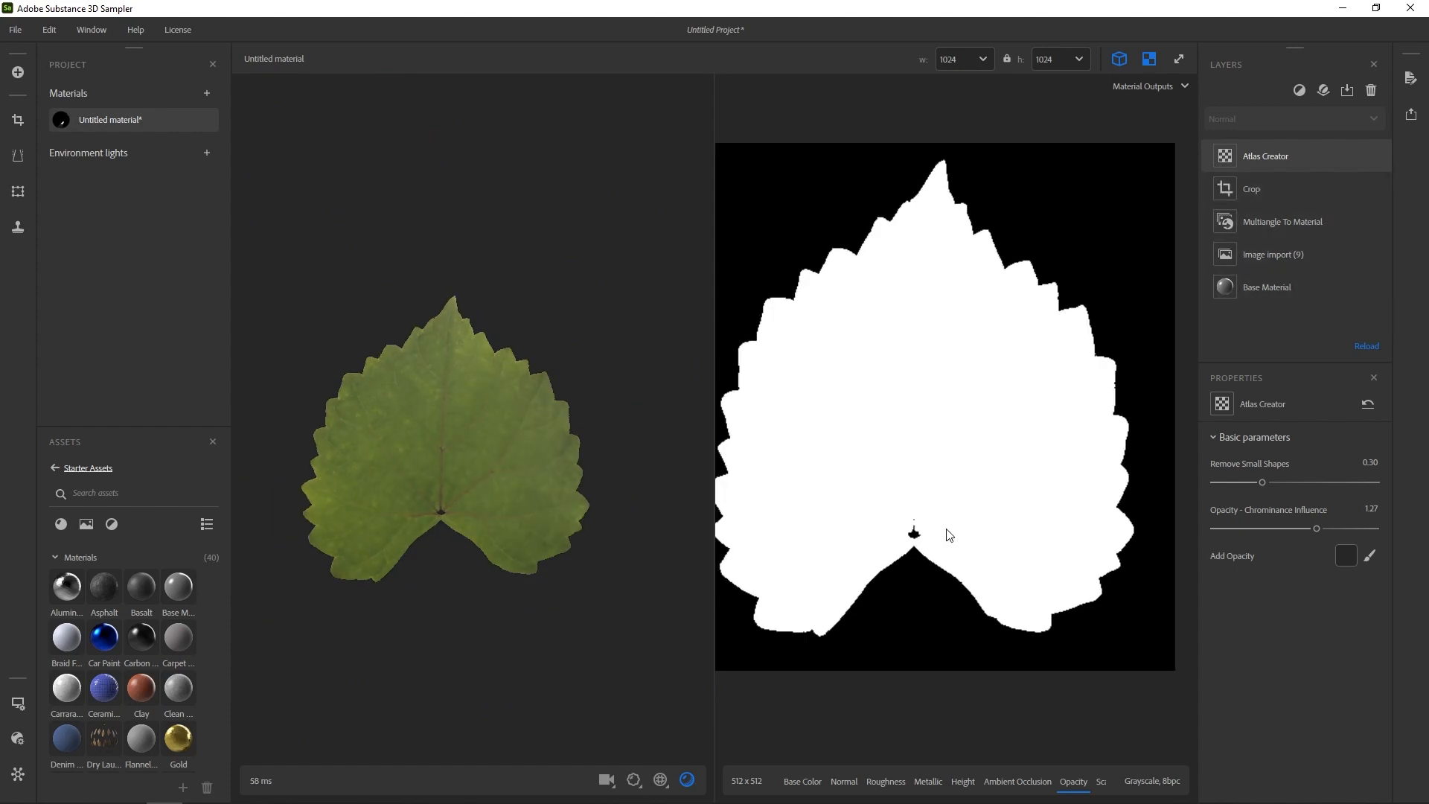
left_click(1373, 556)
scroll(917, 545, "up", 1)
middle_click_drag(925, 563, 921, 523)
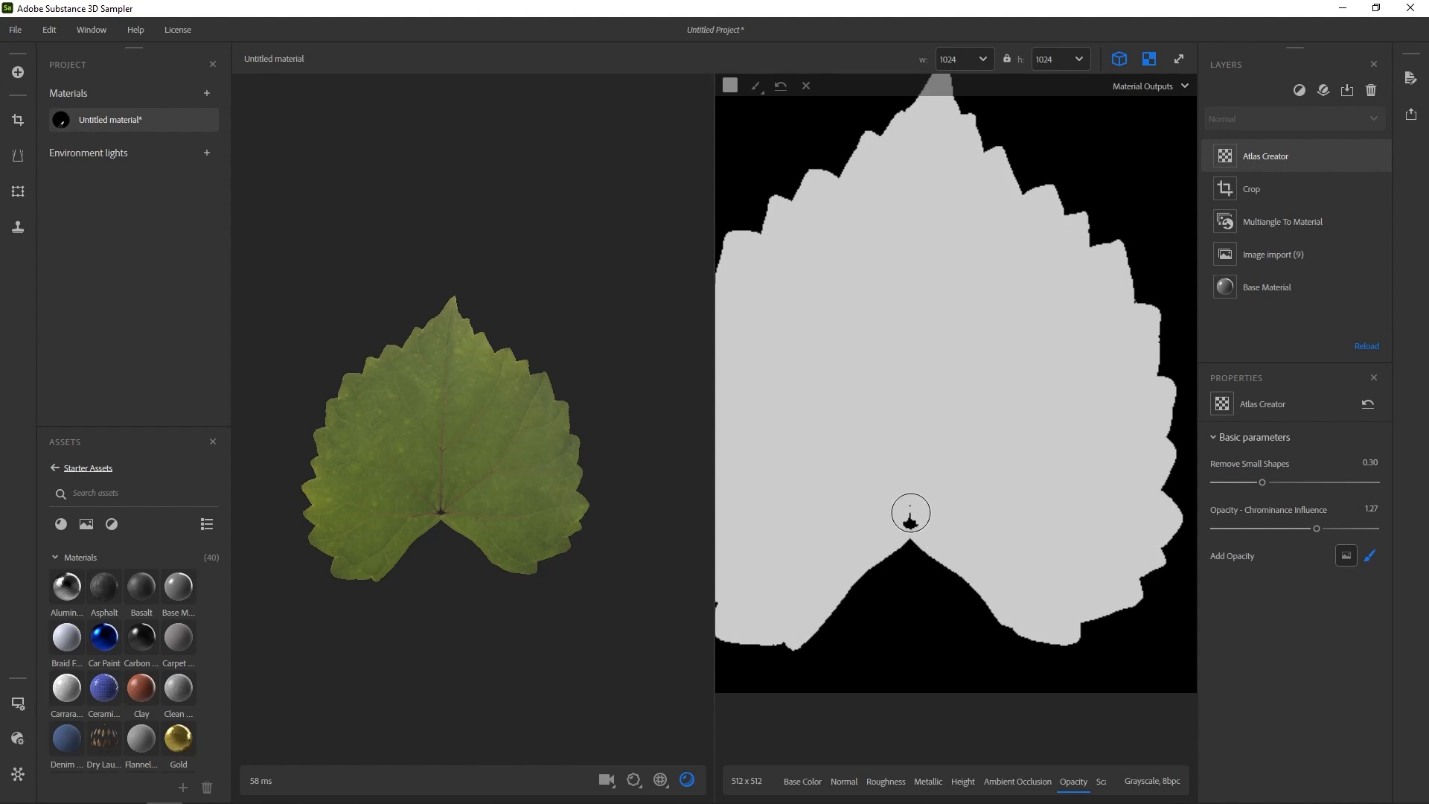
left_click(909, 514)
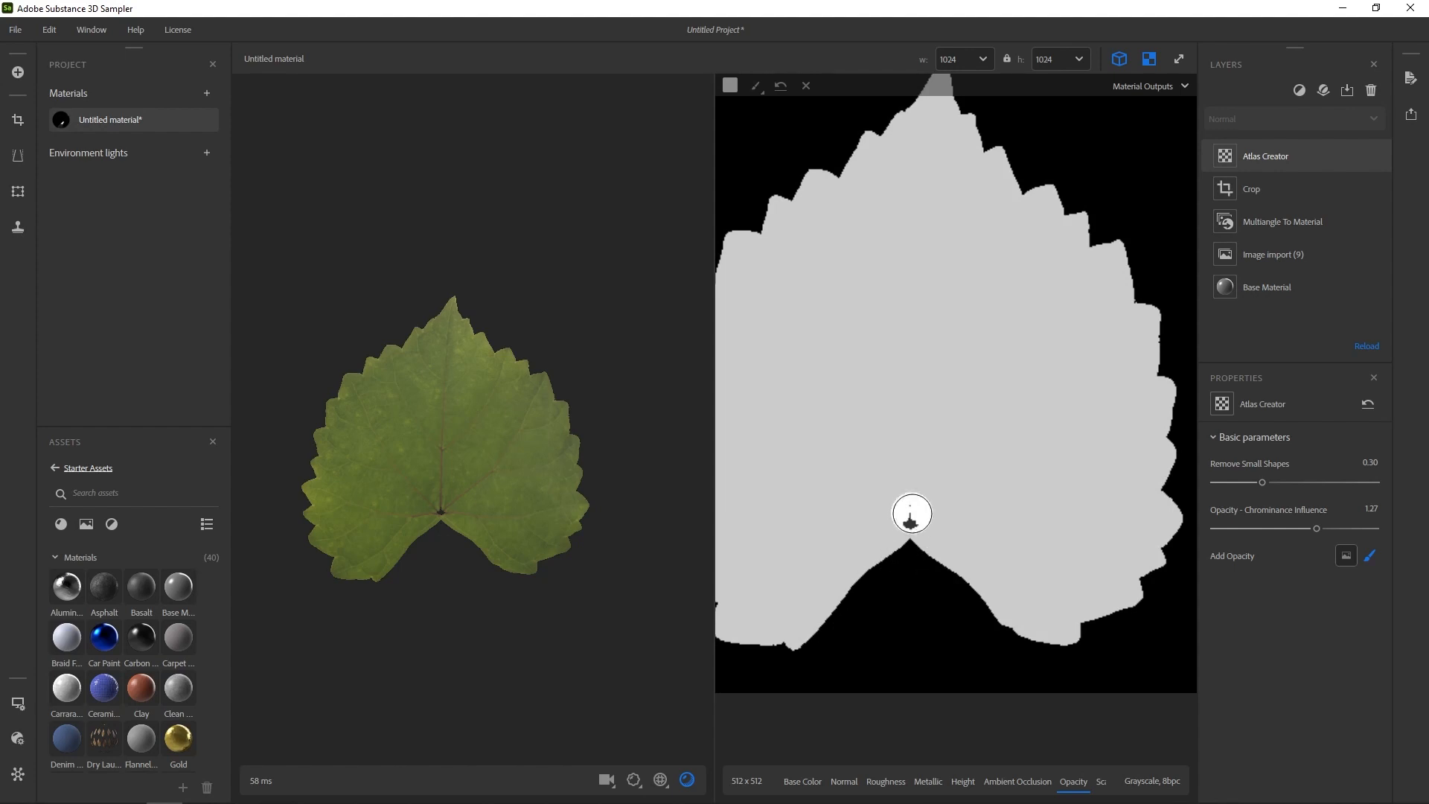
scroll(908, 521, "up", 2)
scroll(904, 529, "up", 3)
scroll(910, 547, "down", 2)
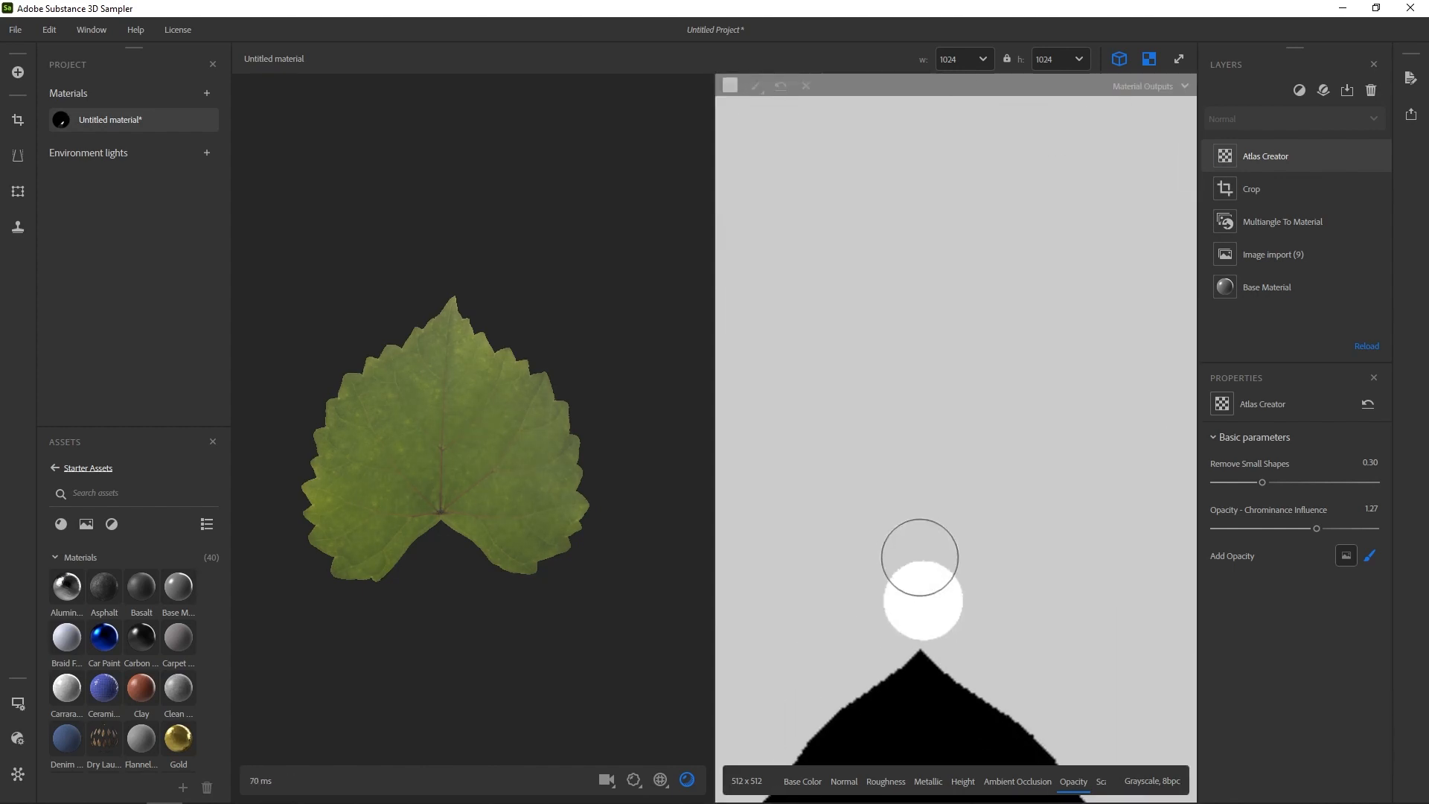
- Examine the leaf's base and outline in 3D and the whole opacity mask in 2D
middle_click_drag(919, 559, 934, 508)
scroll(447, 545, "up", 4)
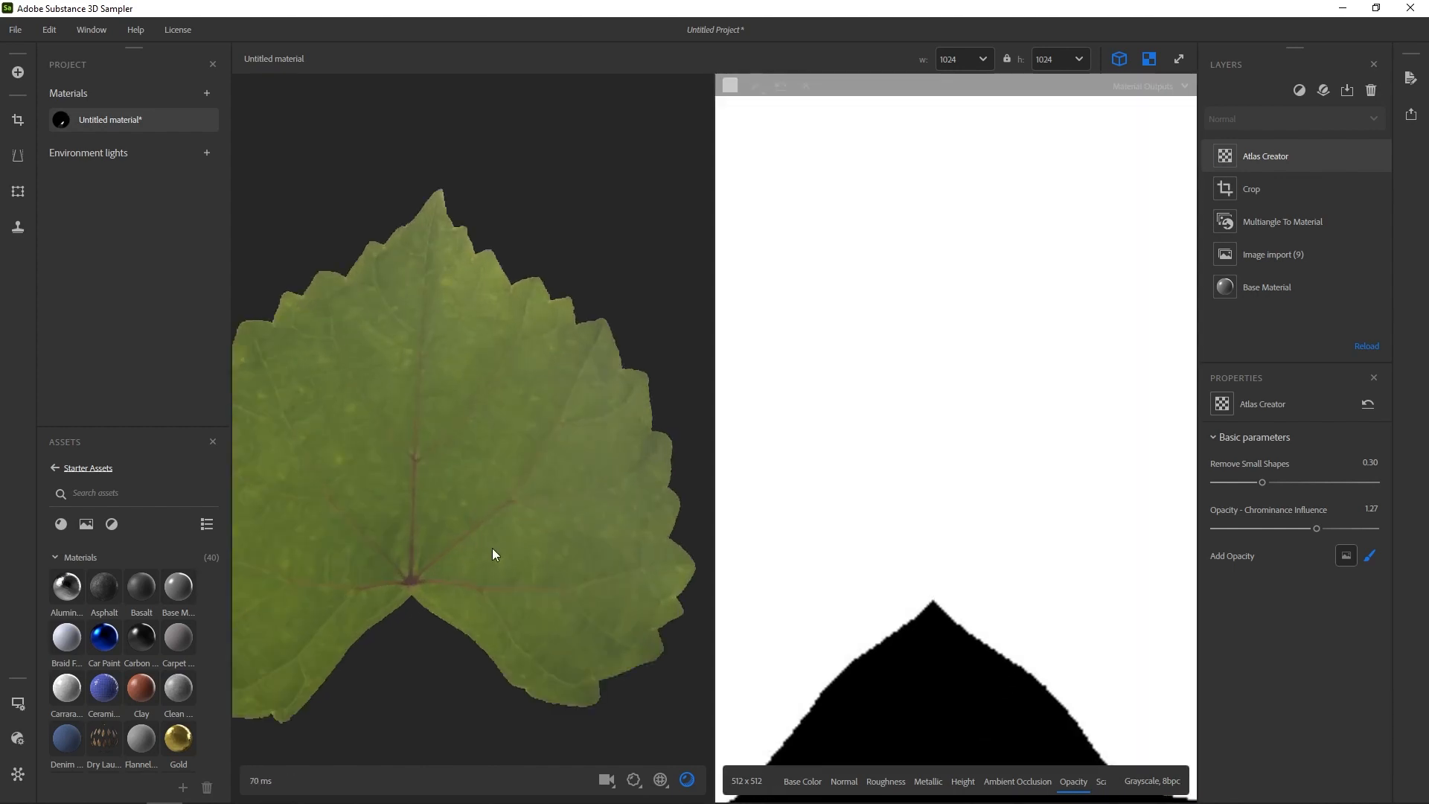
middle_click_drag(492, 547, 544, 539)
mouse_move(543, 539)
left_mouse_down()
mouse_move(587, 533)
mouse_move(536, 563)
left_mouse_up()
scroll(536, 563, "up", 3)
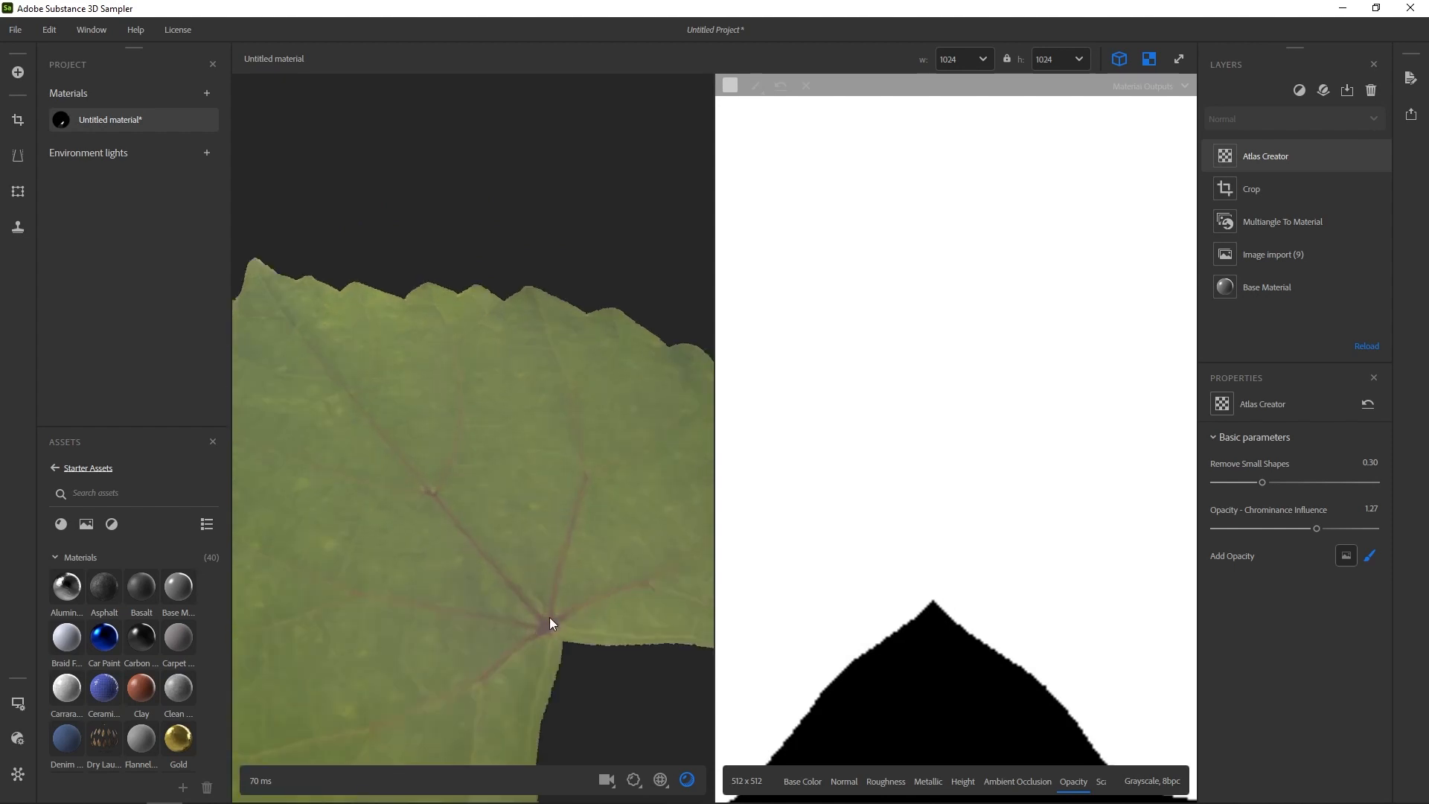
middle_click_drag(549, 618, 508, 489)
mouse_move(507, 487)
left_mouse_down()
mouse_move(487, 616)
mouse_move(492, 405)
left_mouse_up()
scroll(491, 593, "down", 5)
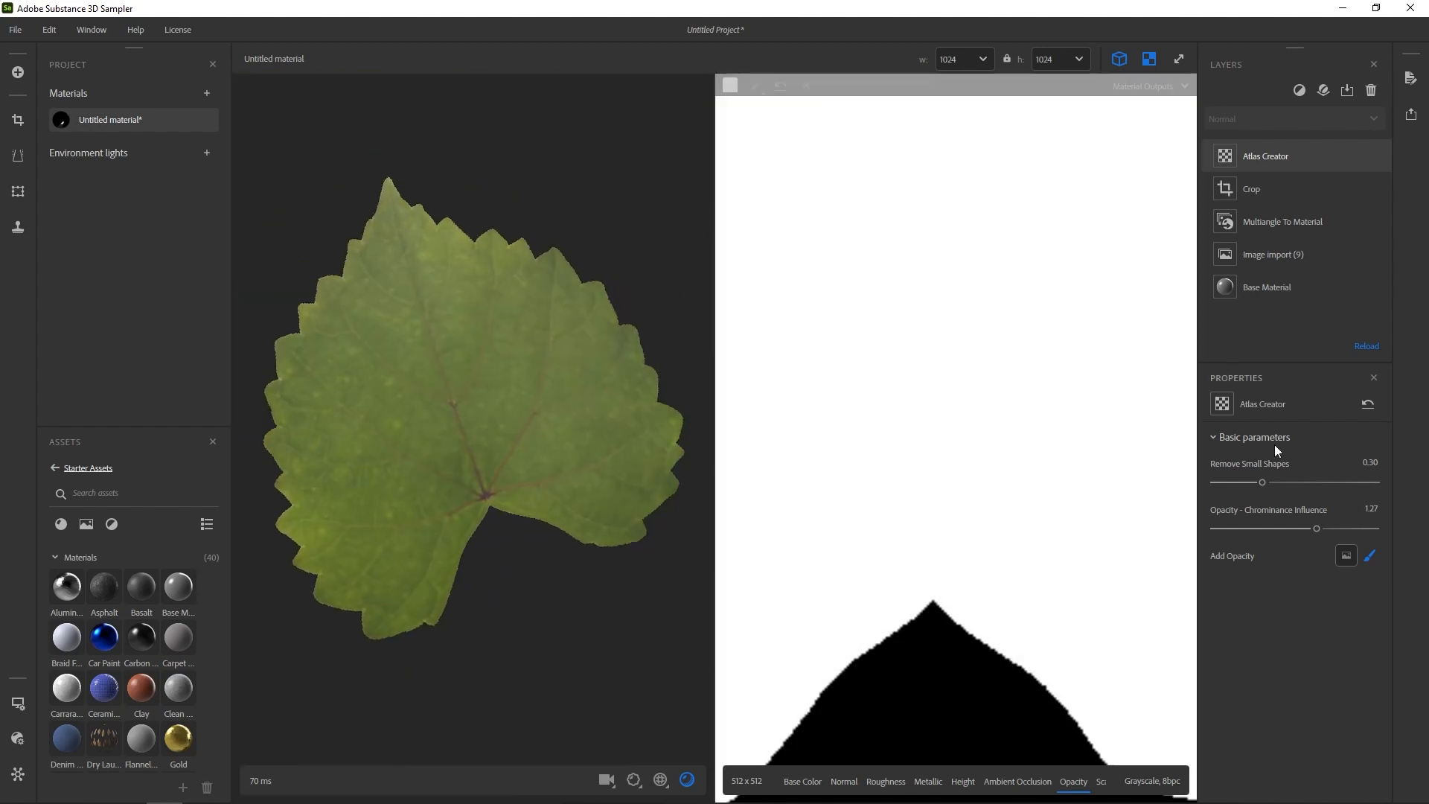
scroll(1072, 465, "down", 5)
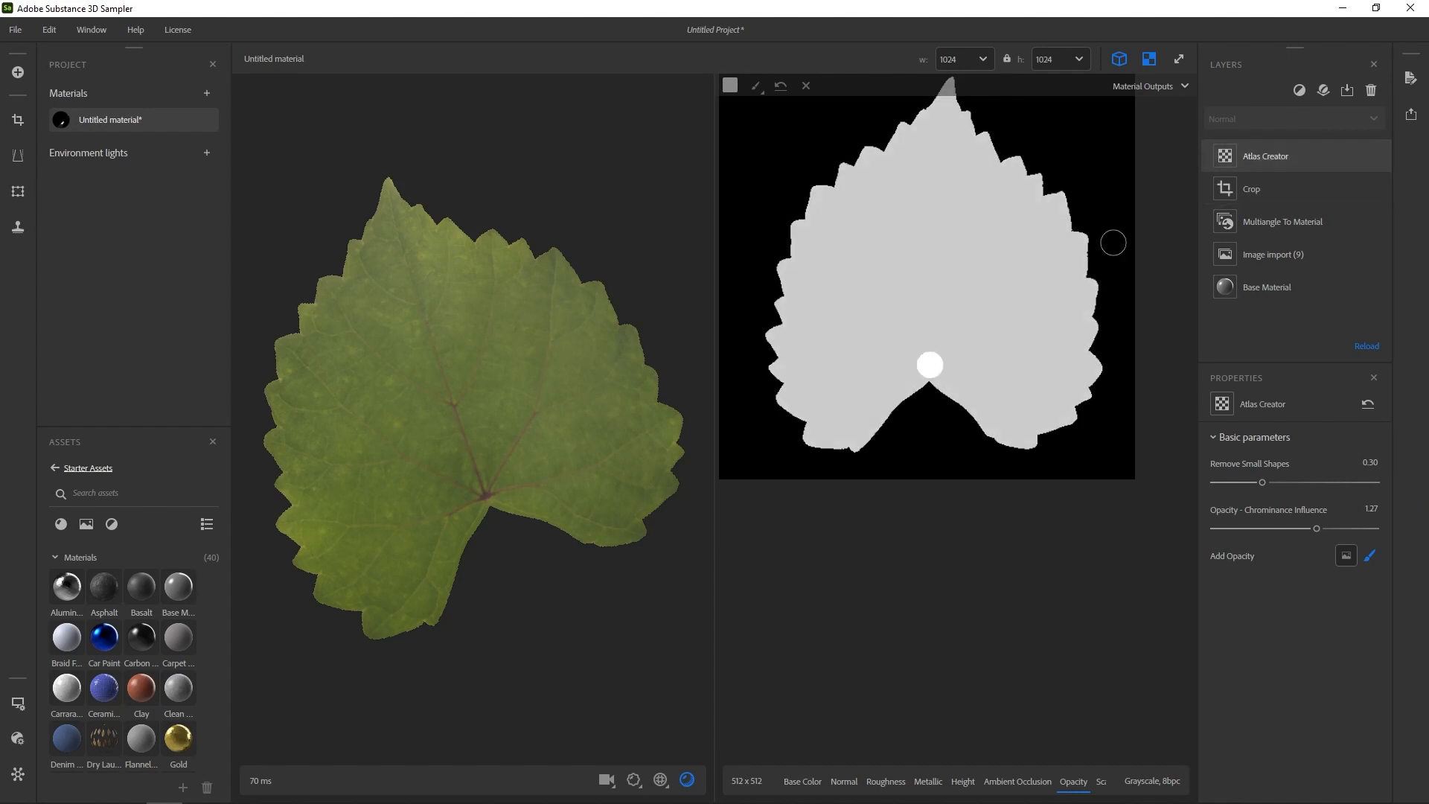
- Examine the masked leaf in 3D from another angle and show its Normal map in the 2D view
middle_click_drag(509, 415, 516, 444)
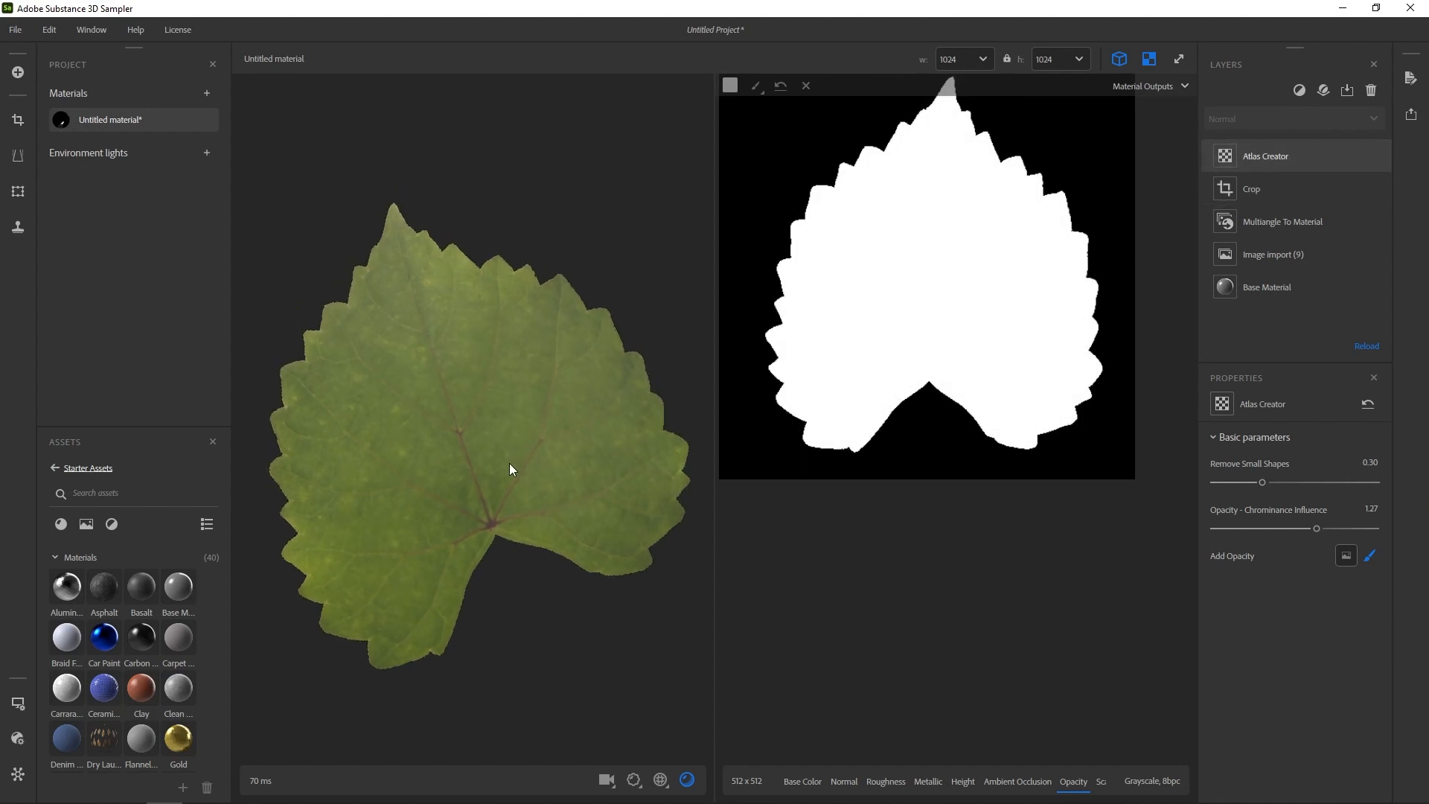
left_click_drag(511, 464, 414, 433)
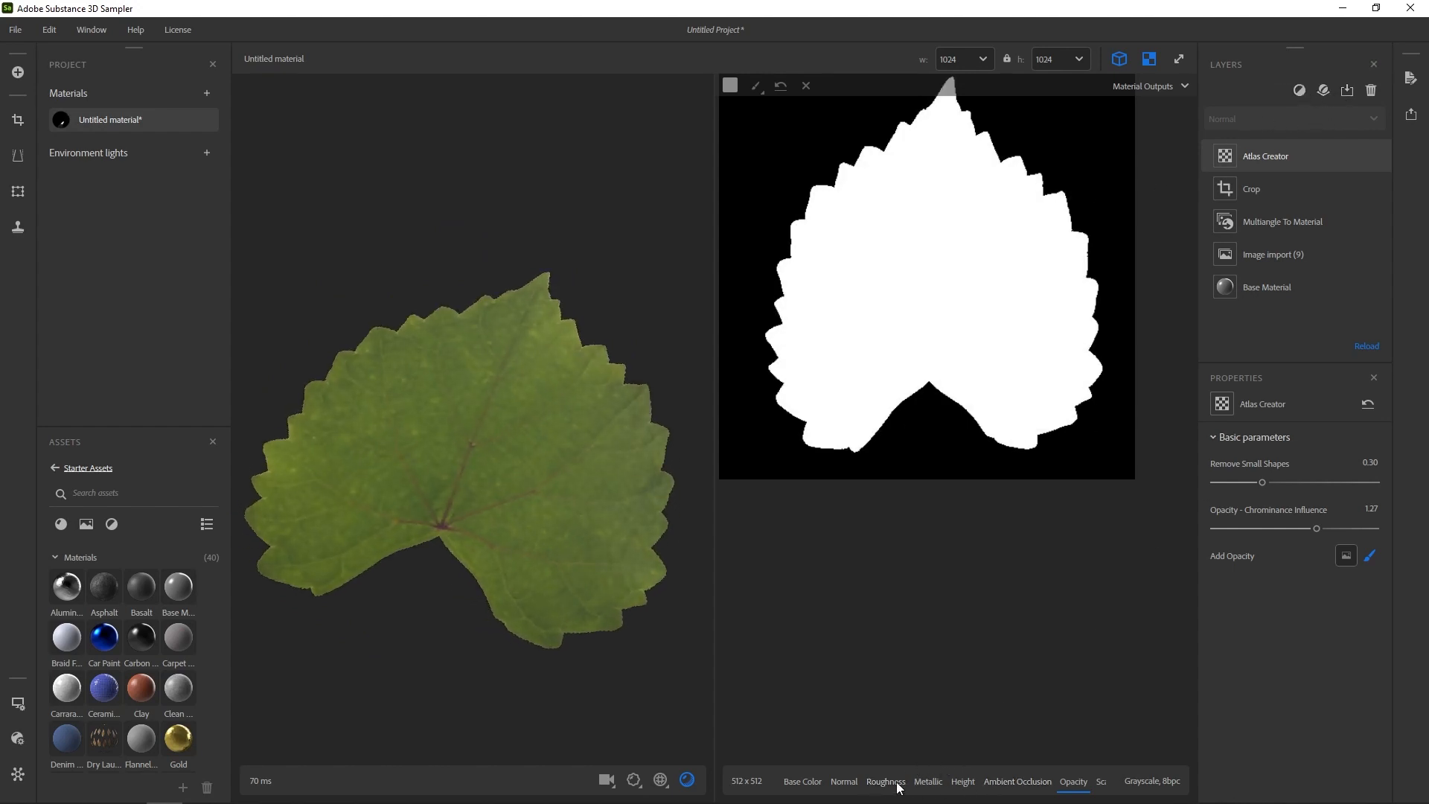
left_click(844, 781)
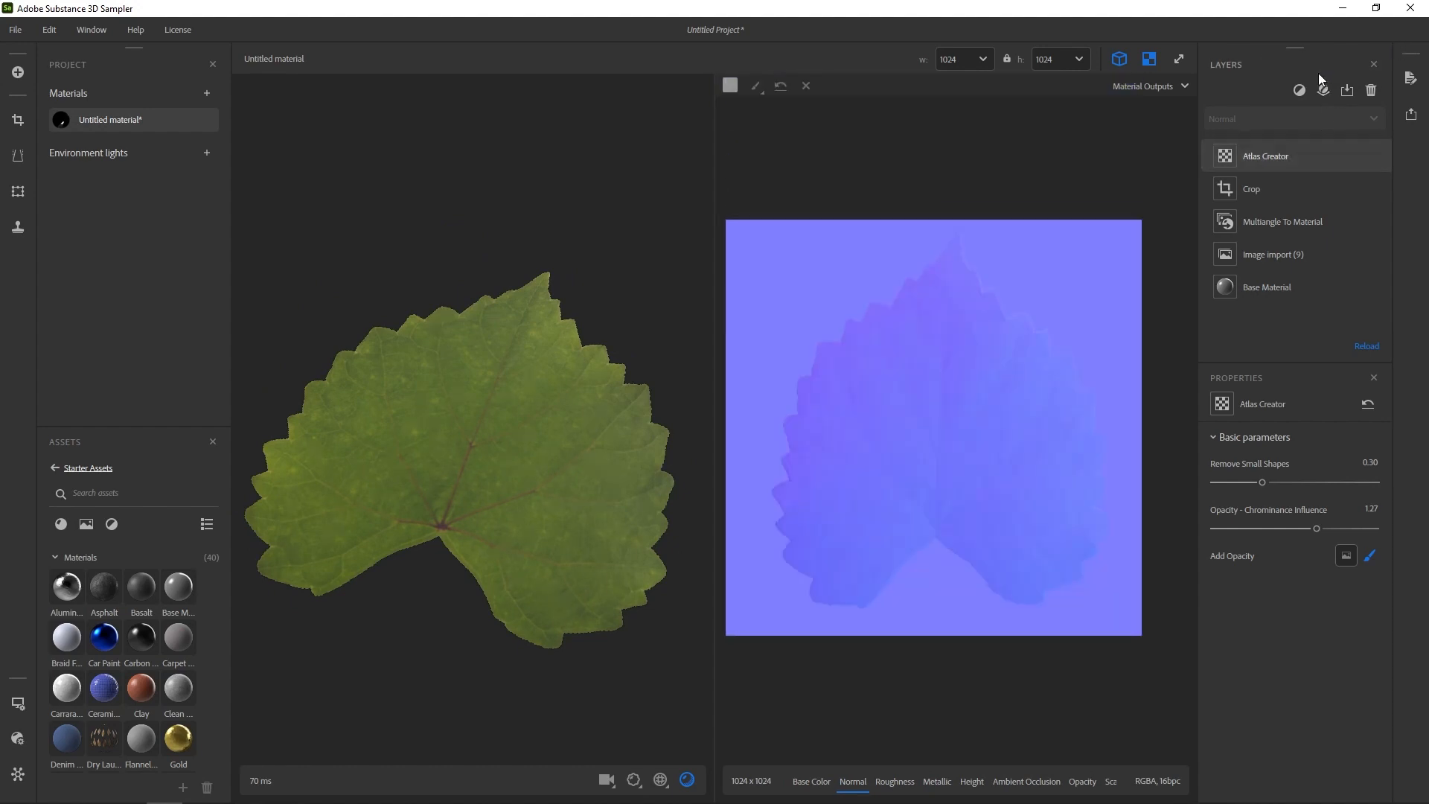
- Add a Normal/Height Adjustment filter above the Atlas Creator layer
left_click(1298, 89)
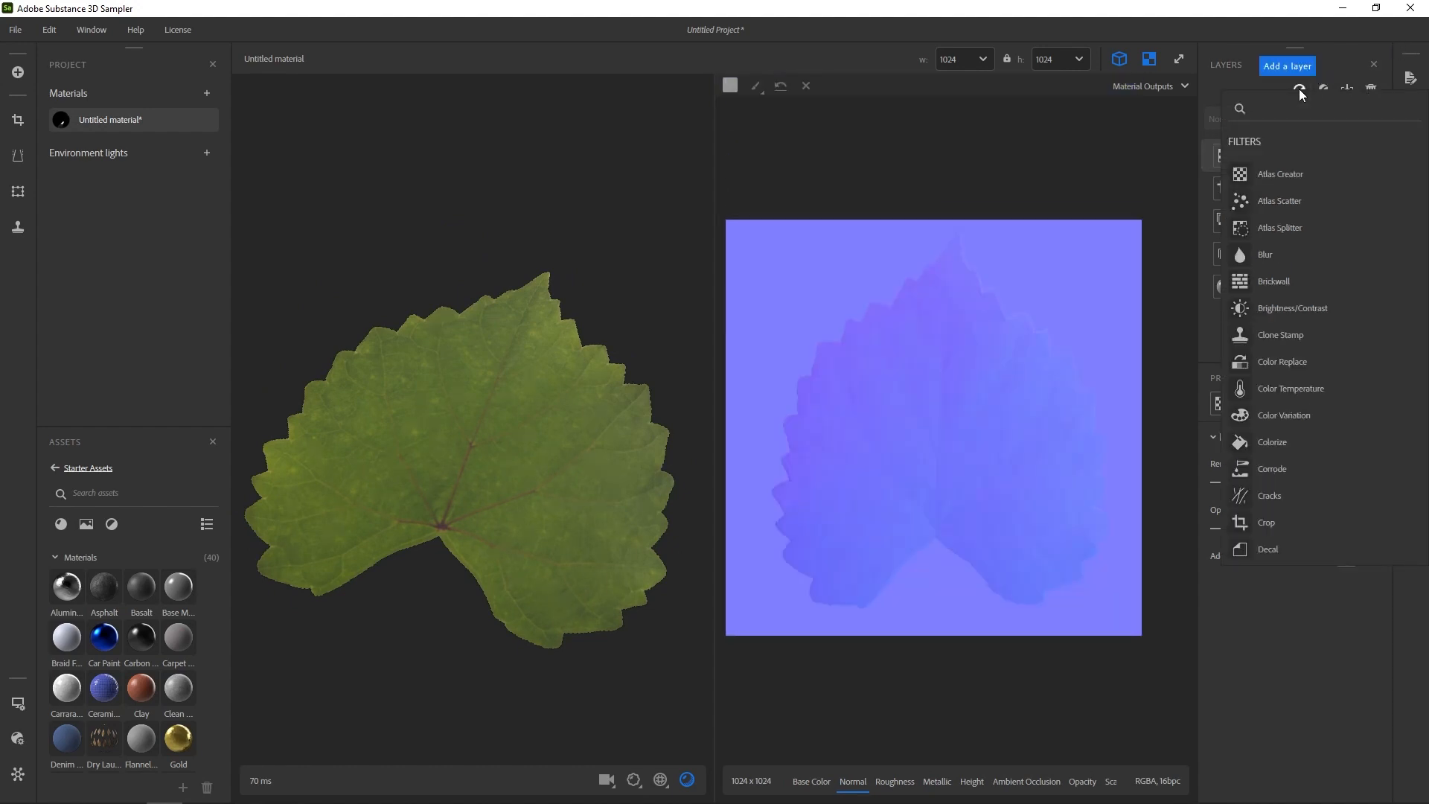
scroll(1340, 335, "down", 3)
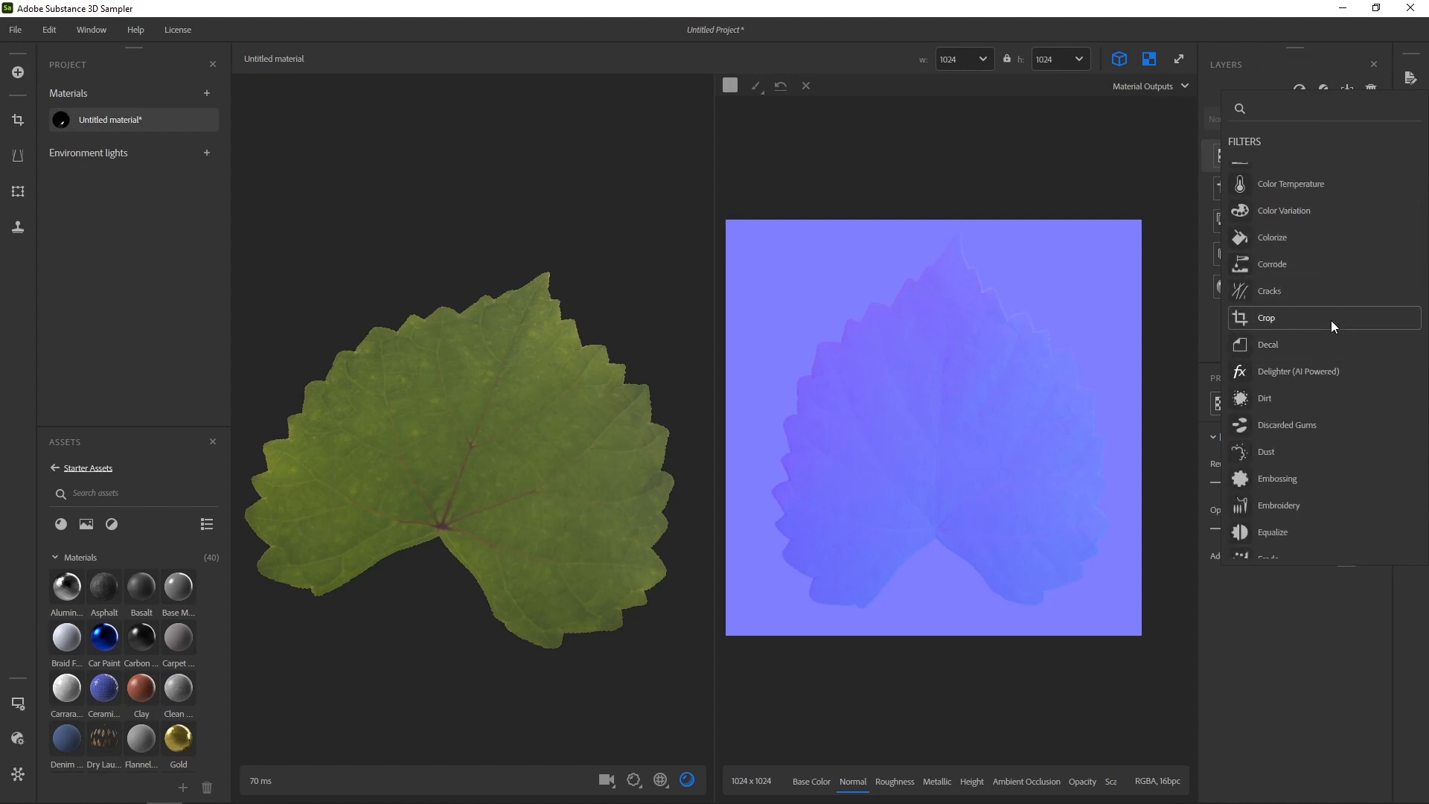
scroll(1325, 245, "up", 3)
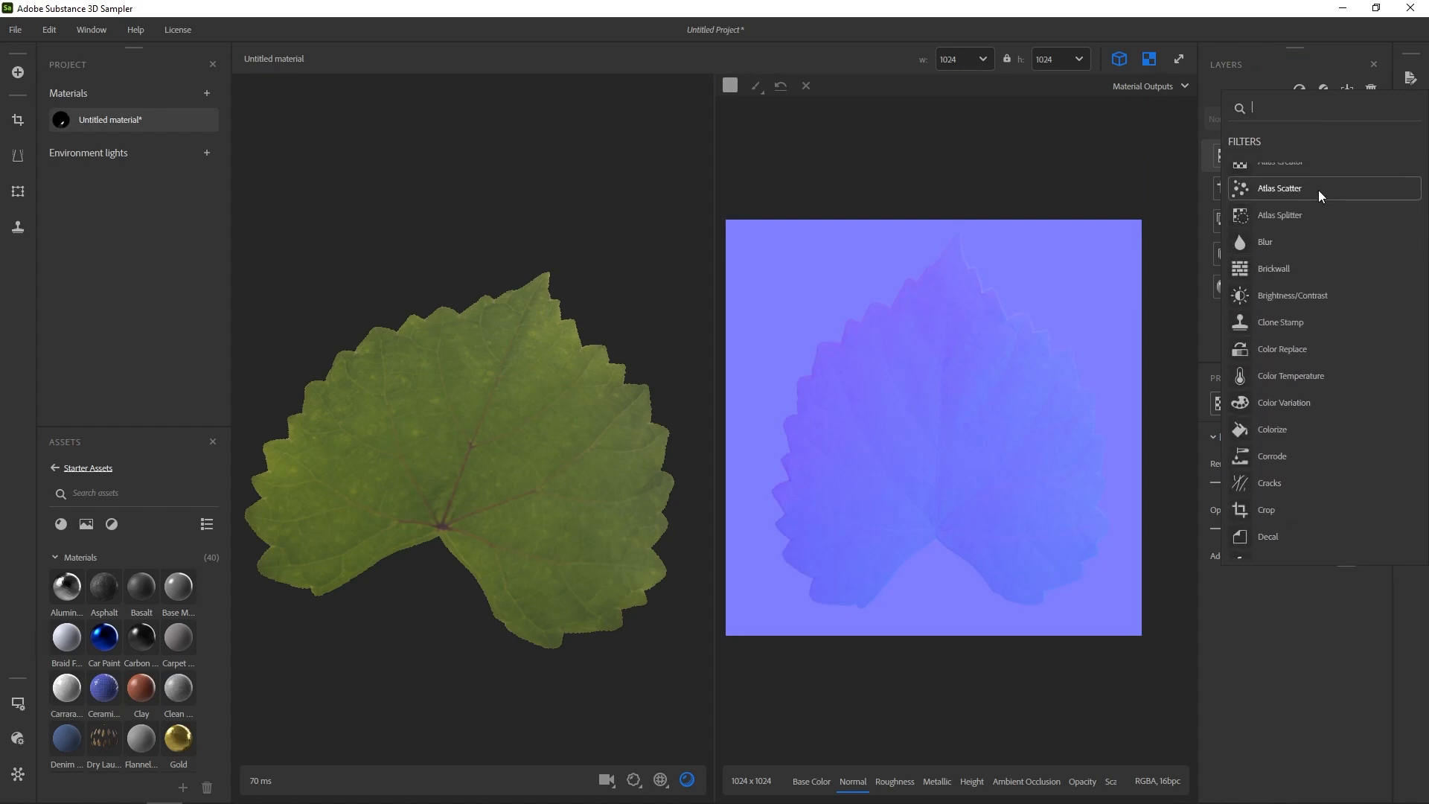
scroll(1319, 190, "down", 1)
scroll(1319, 190, "down", 2)
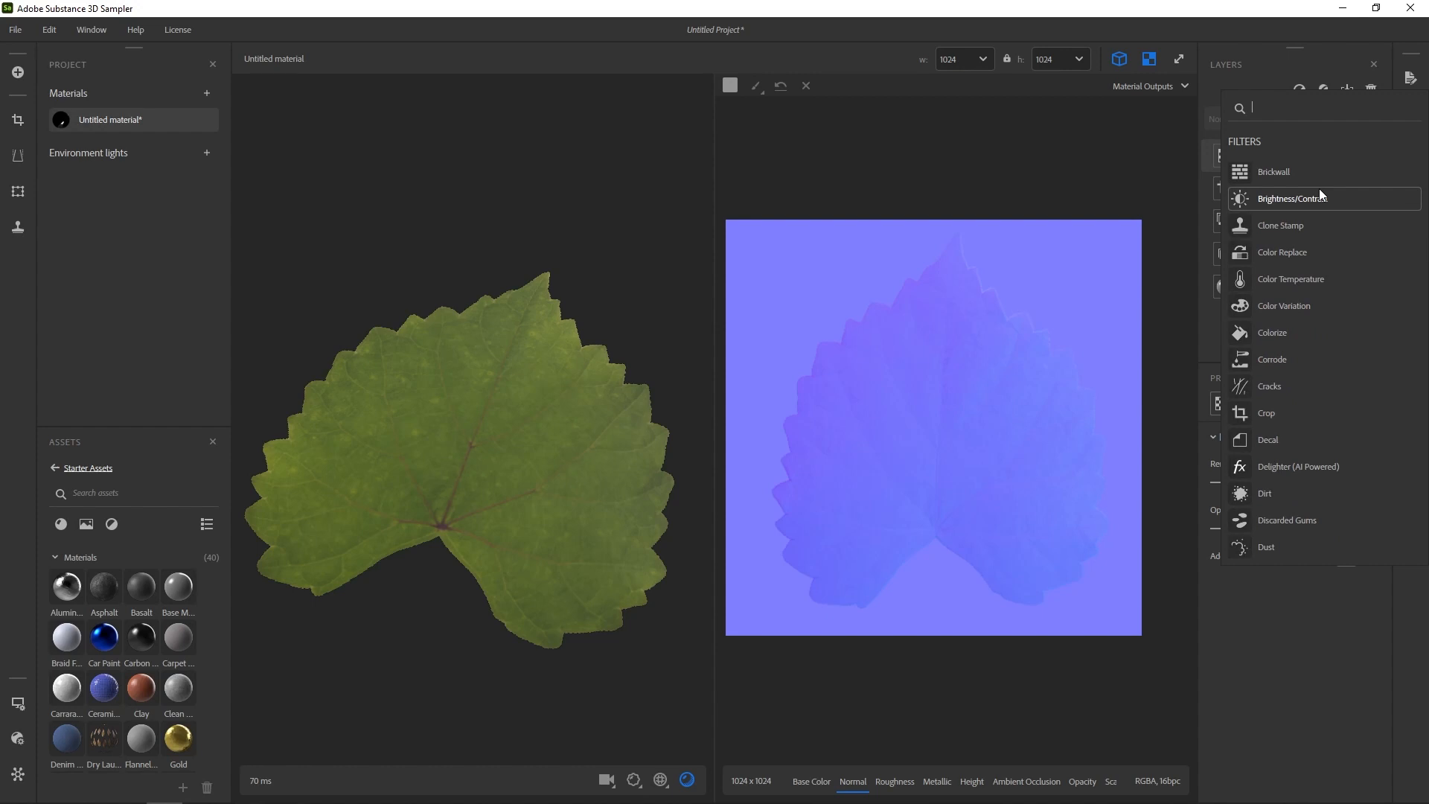
scroll(1315, 272, "down", 5)
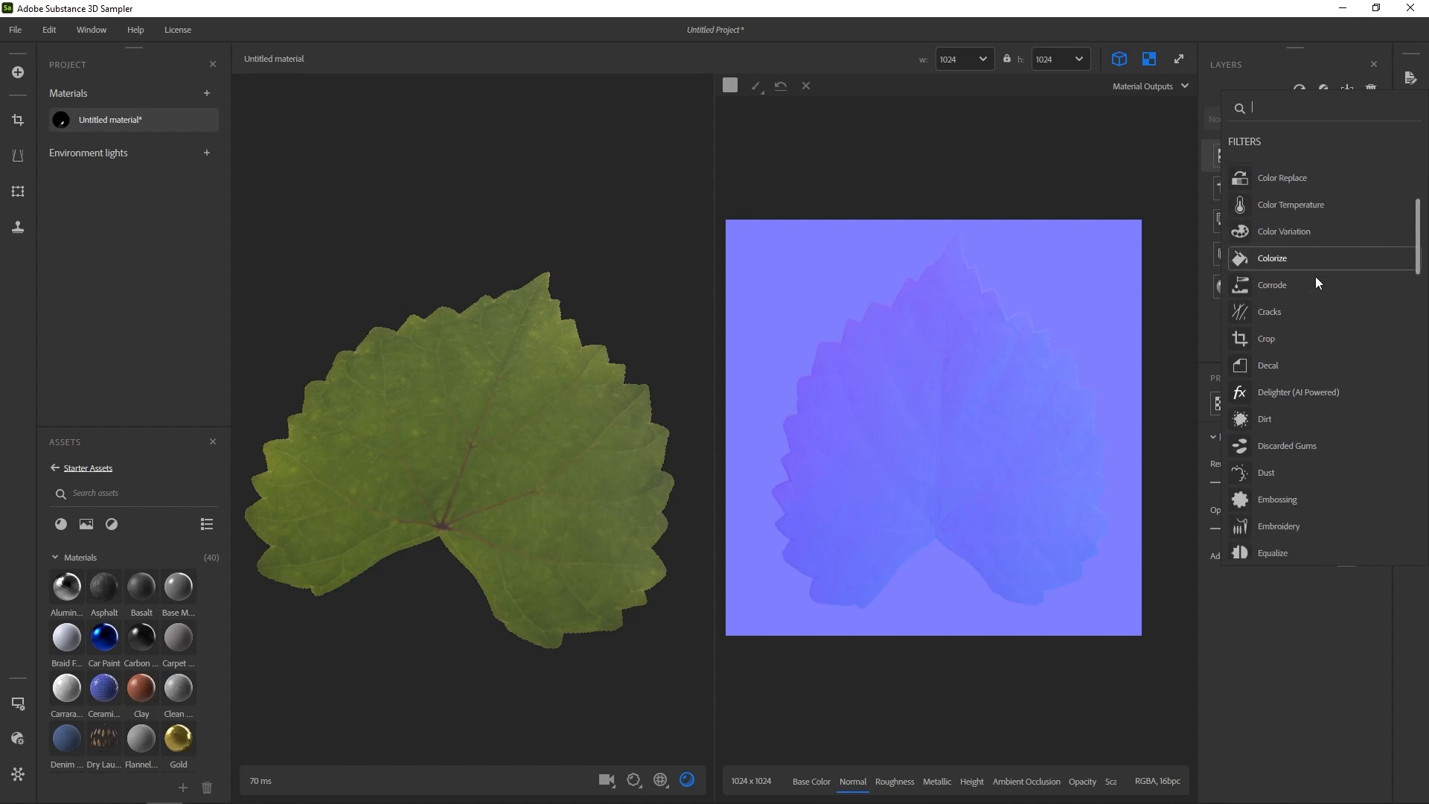
scroll(1261, 433, "down", 10)
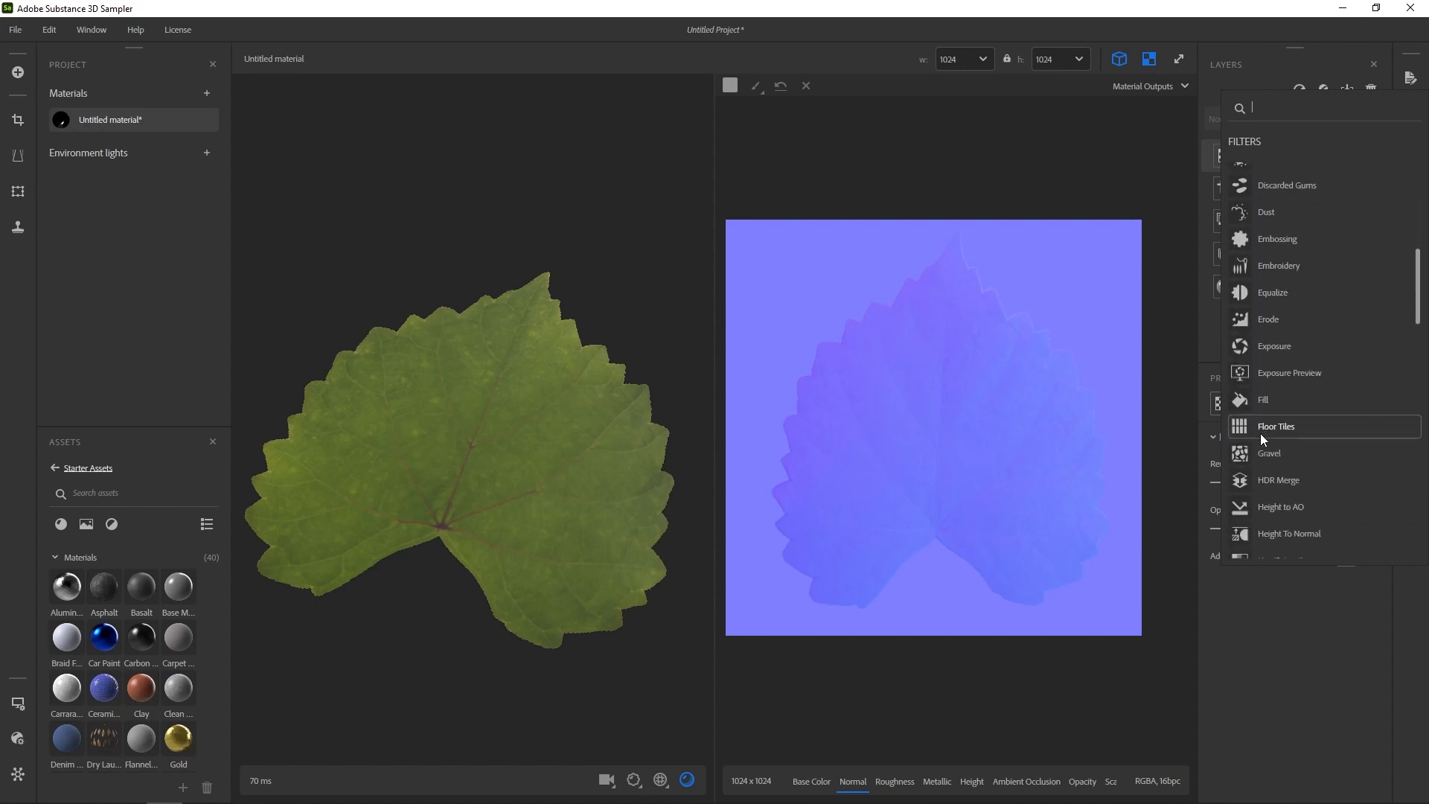
scroll(1261, 433, "down", 10)
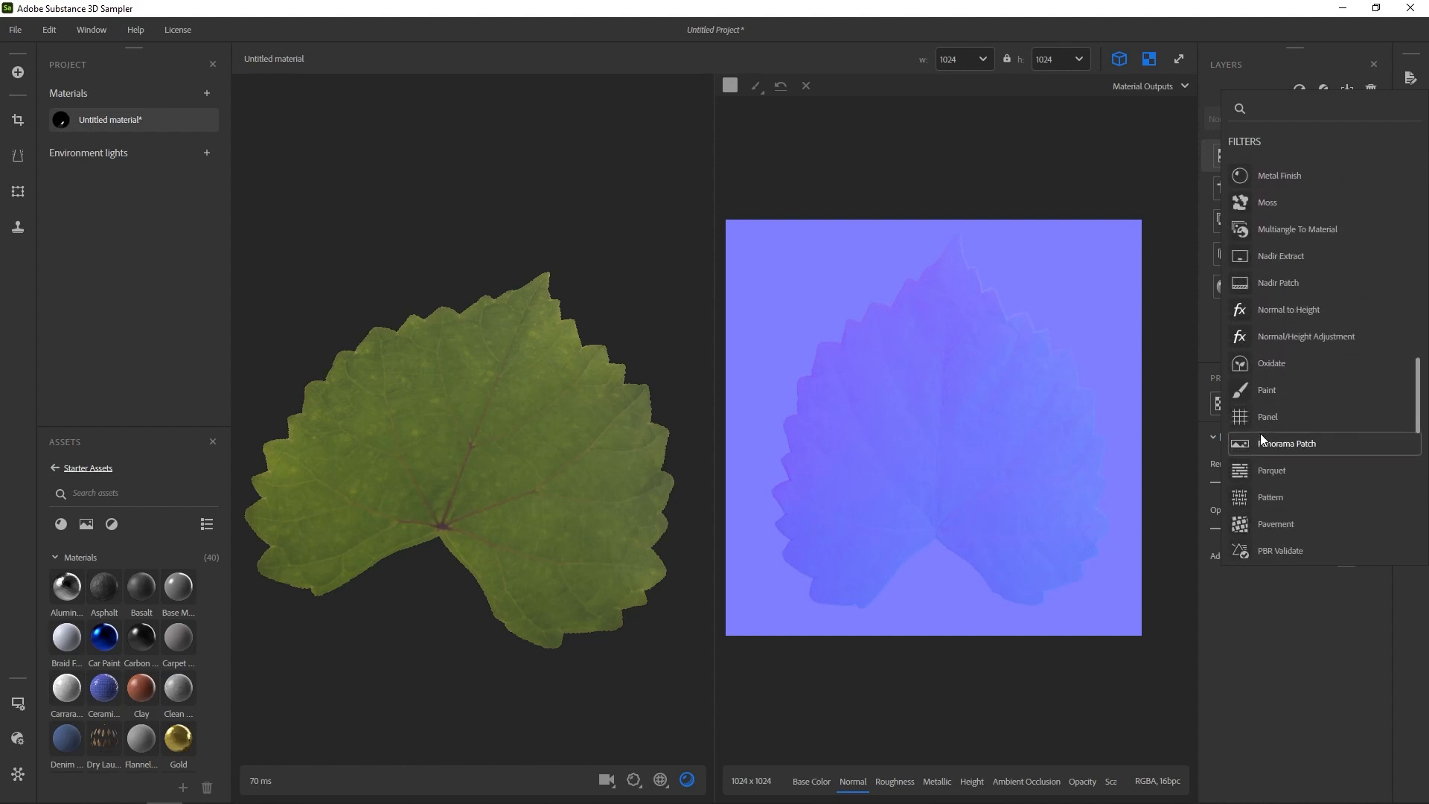
left_click(1307, 338)
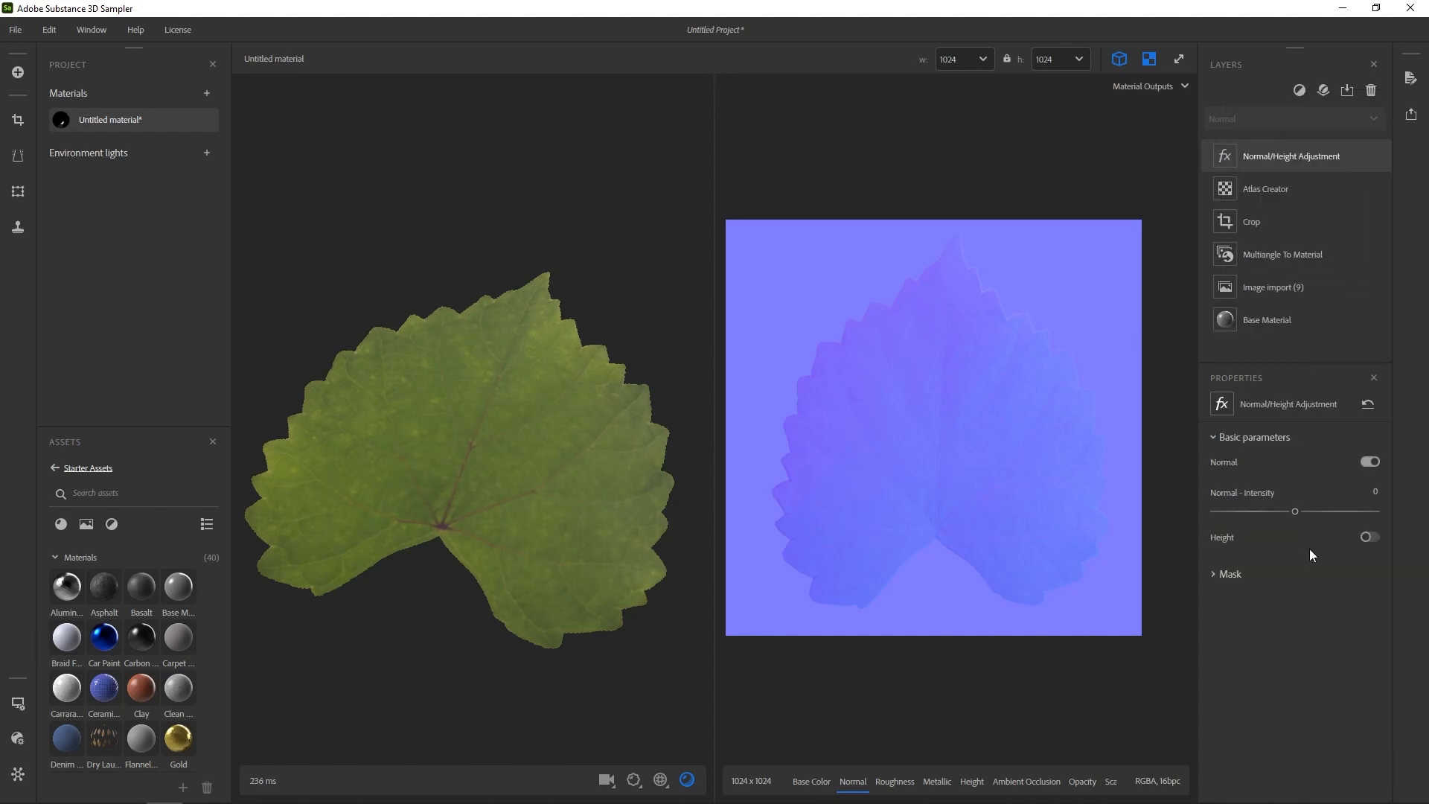
- Set the adjustment's Normal - Intensity to 0.03 and check the leaf's surface under different angles and lighting
mouse_move(1294, 512)
left_mouse_down()
mouse_move(1363, 505)
mouse_move(1298, 513)
left_mouse_up()
left_click_drag(426, 454, 488, 526)
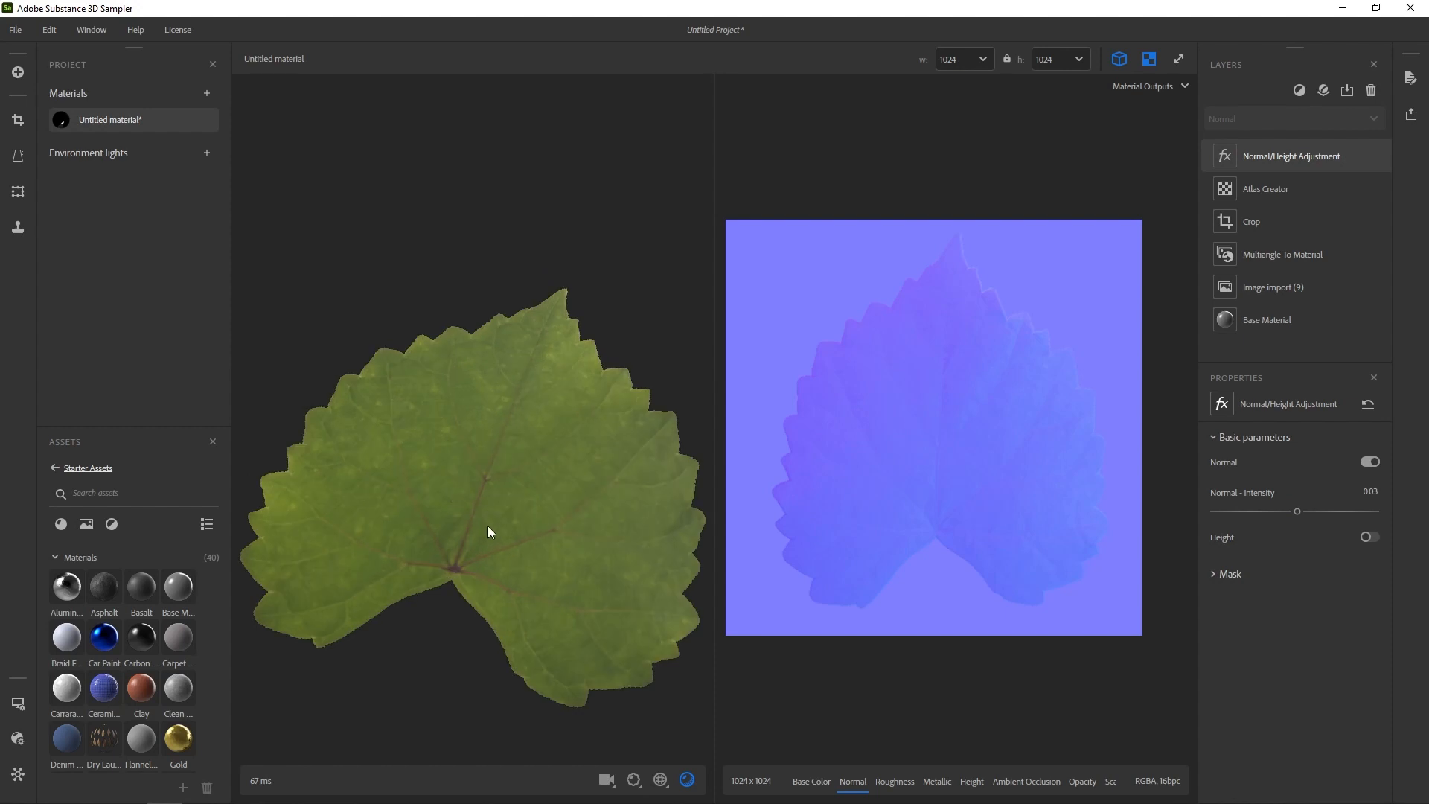
left_click_drag(476, 463, 470, 457)
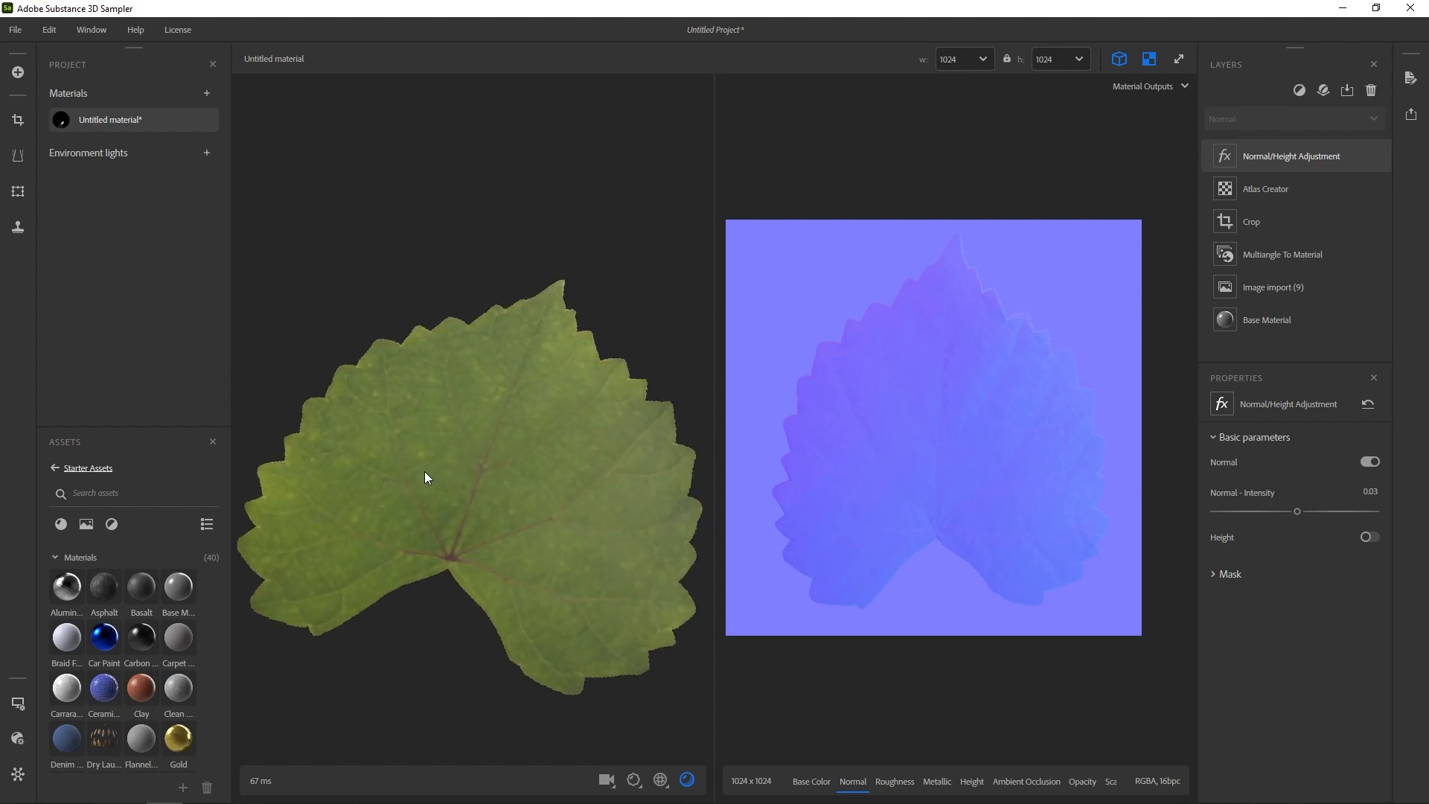
right_click_drag(425, 472, 405, 503, "shift")
left_click_drag(404, 503, 532, 485)
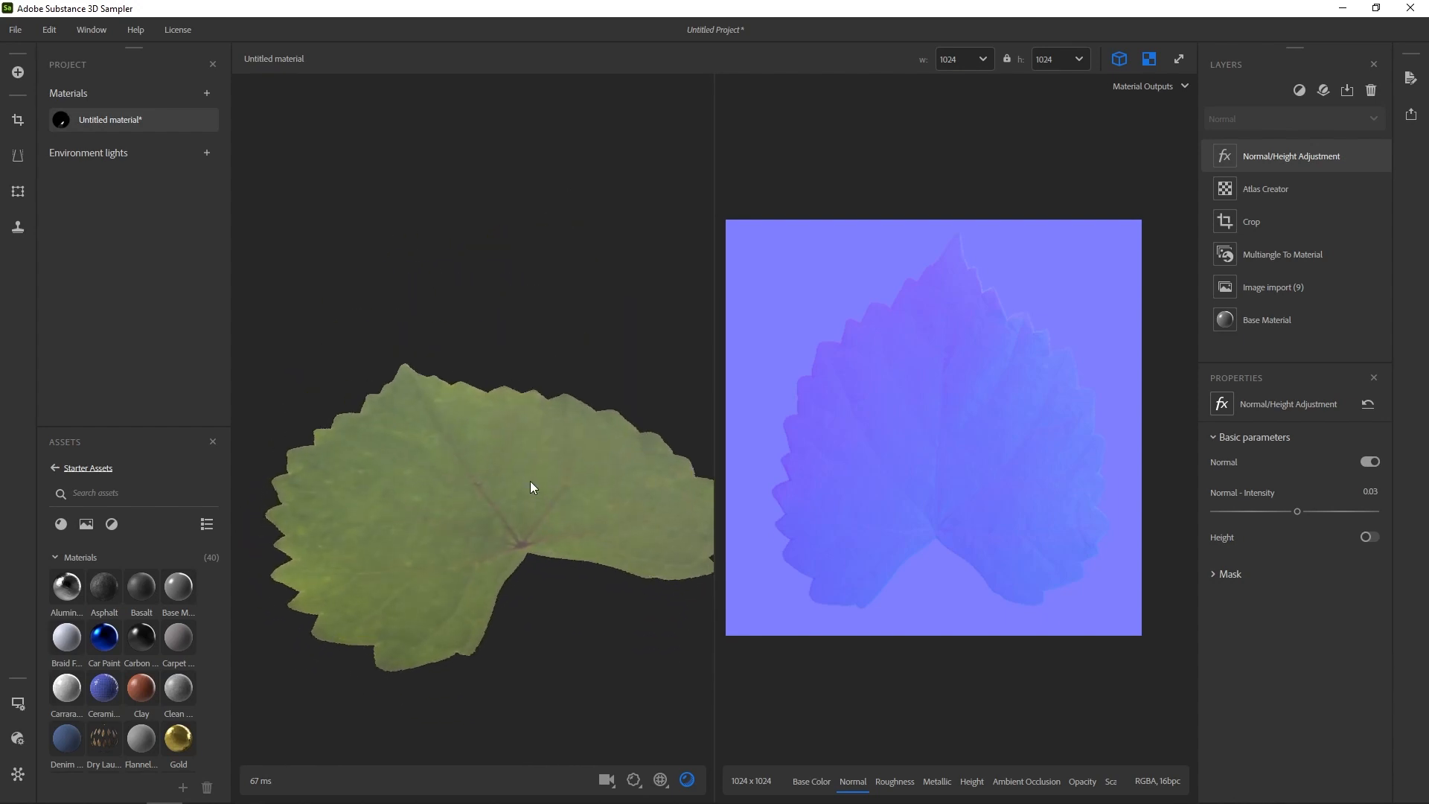
- Set the viewport displacement's Height Scale to 0.34 and try a Displacement quality of 0.87 before lowering it
left_click(638, 784)
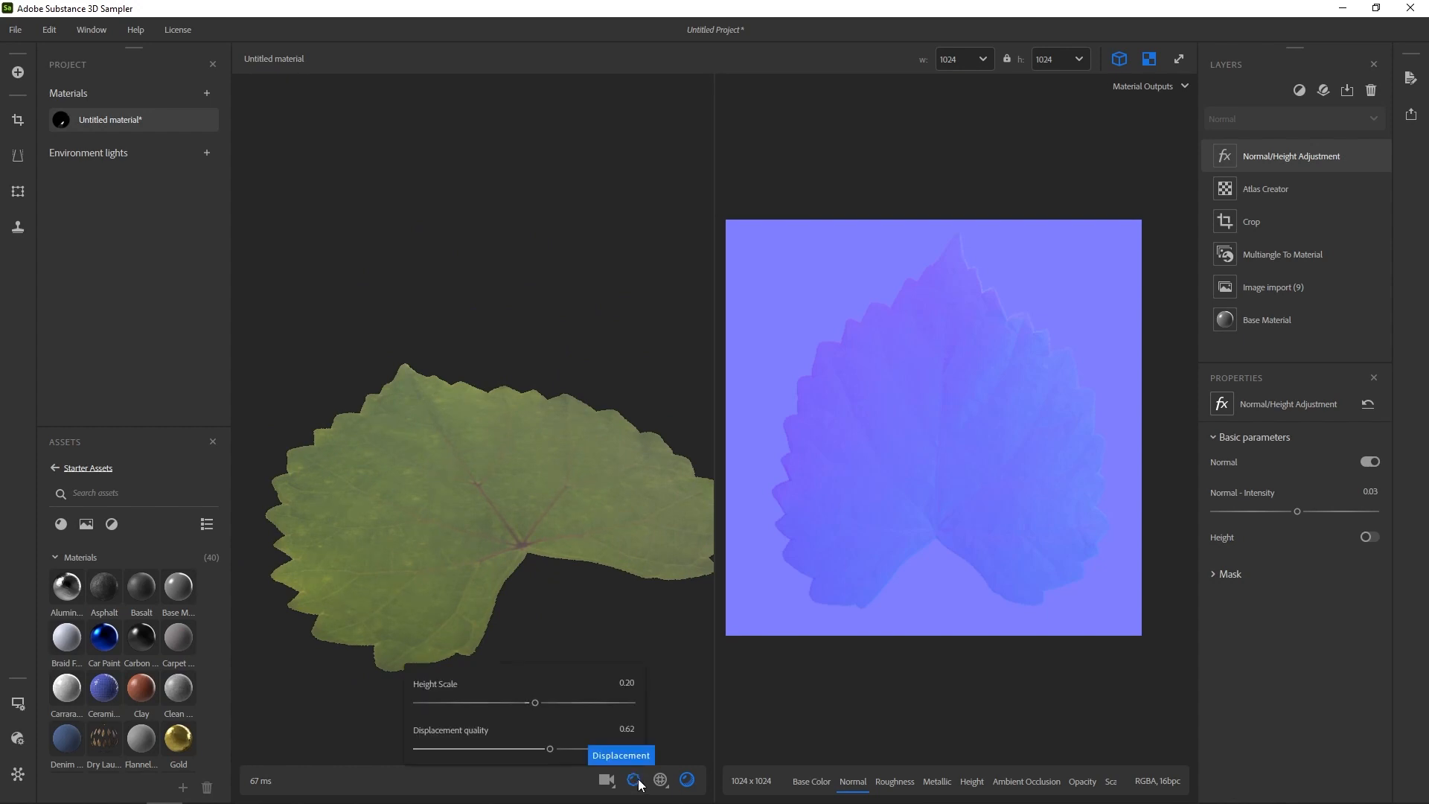
left_click_drag(553, 750, 603, 749)
mouse_move(541, 704)
left_mouse_down()
mouse_move(614, 703)
mouse_move(564, 694)
mouse_move(597, 686)
mouse_move(564, 678)
mouse_move(547, 690)
left_mouse_up()
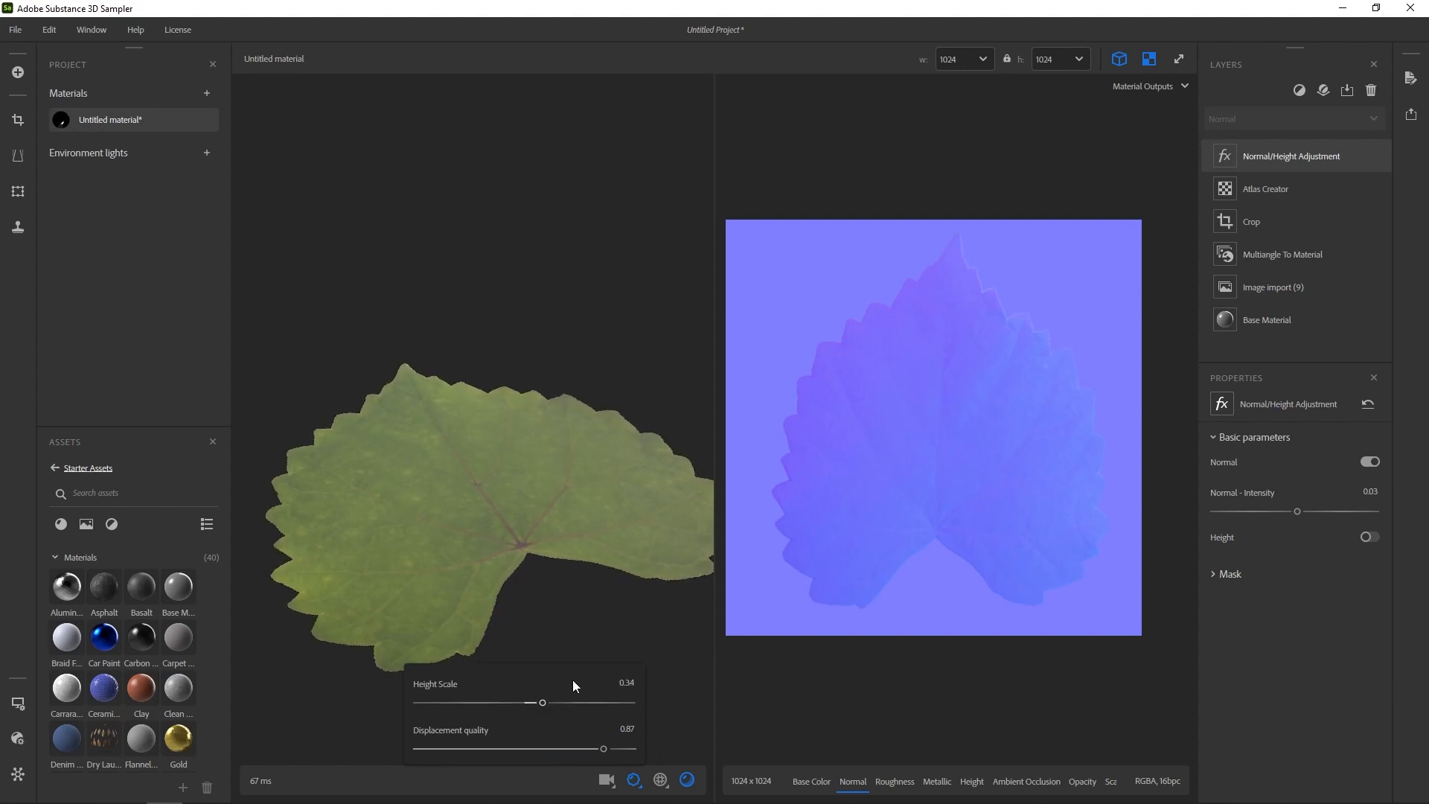
left_click_drag(603, 749, 559, 749)
left_click_drag(453, 453, 499, 504)
- Preview the leaf material on the Cube and Sphere meshes, examining the sphere from several sides
left_click(18, 704)
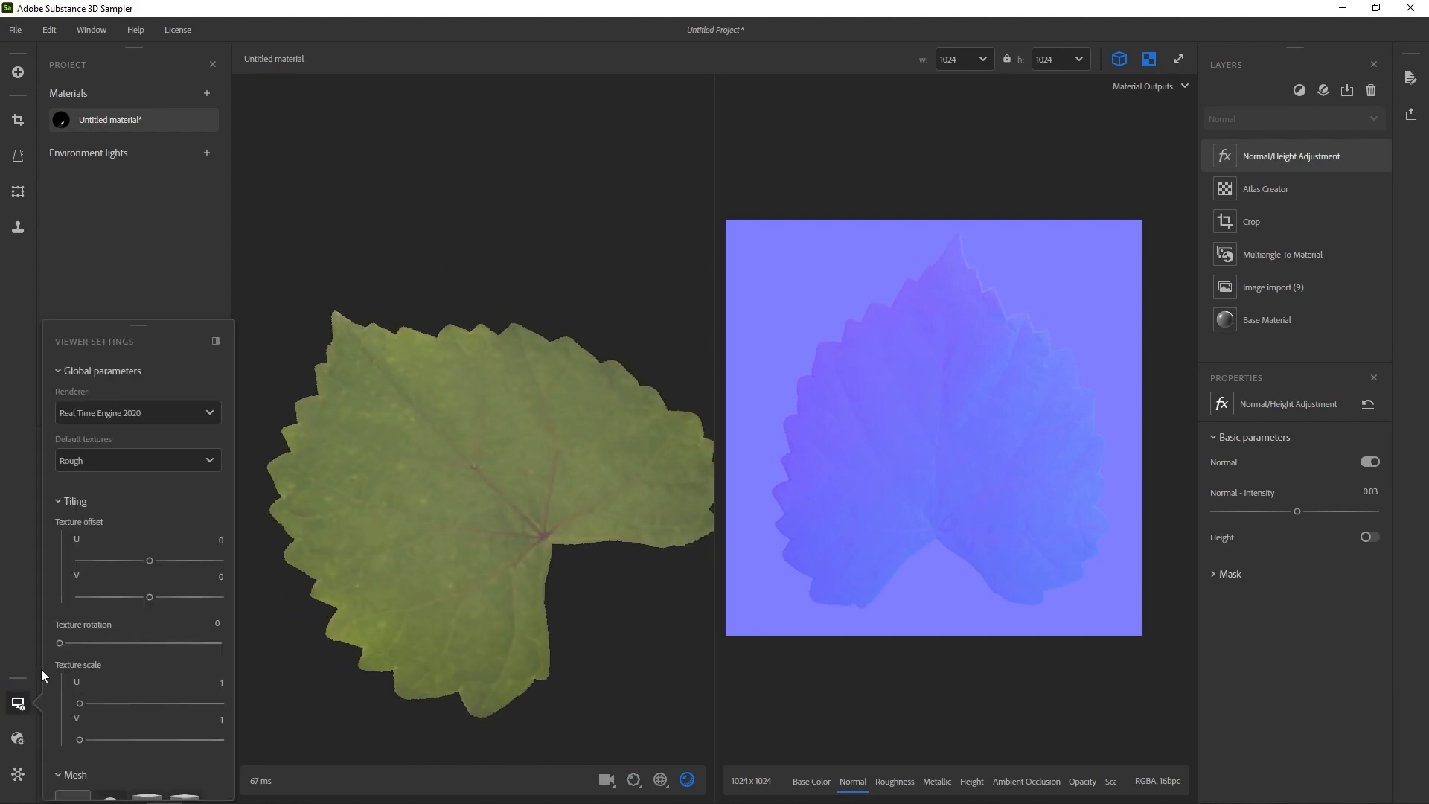
scroll(119, 516, "down", 4)
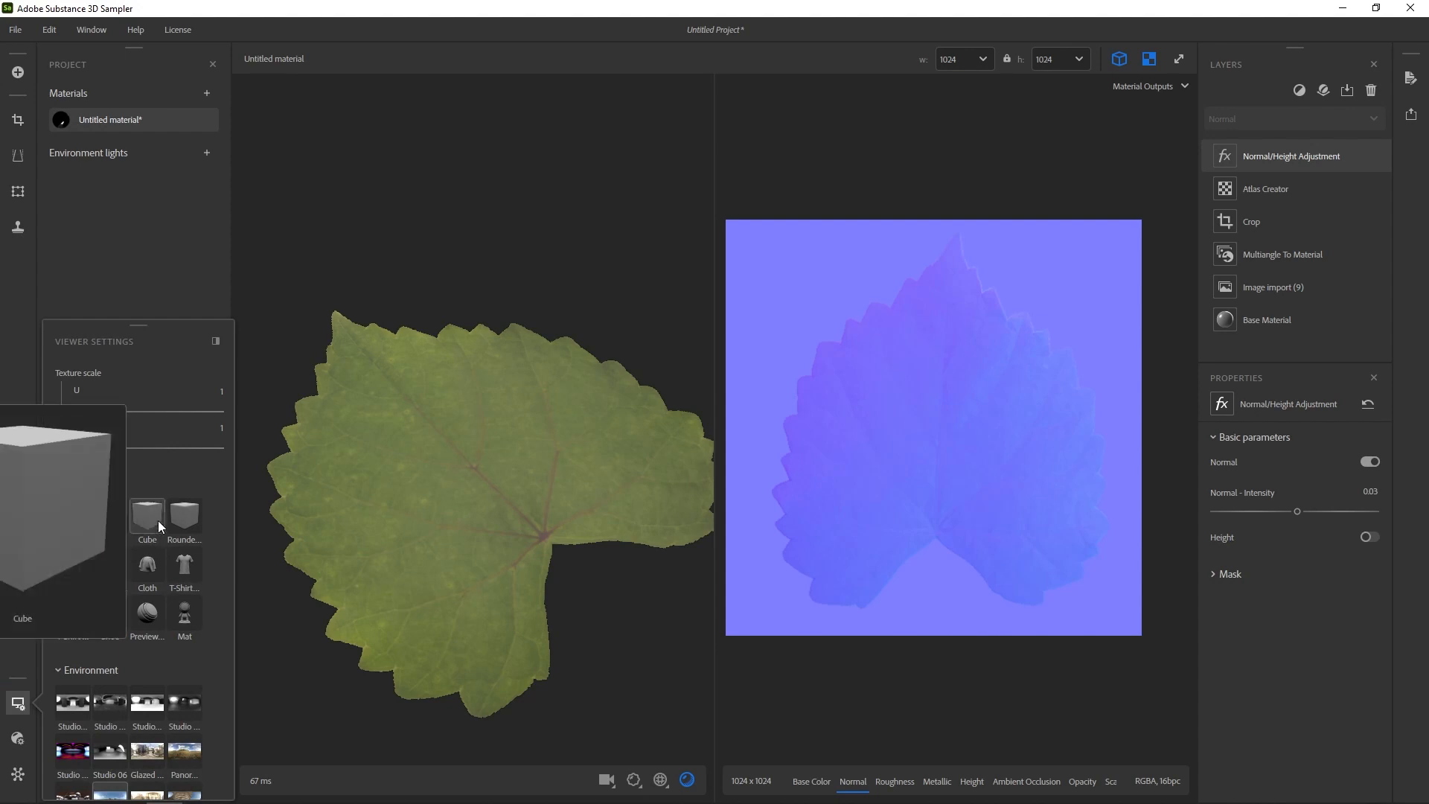
left_click(158, 521)
left_click(110, 516)
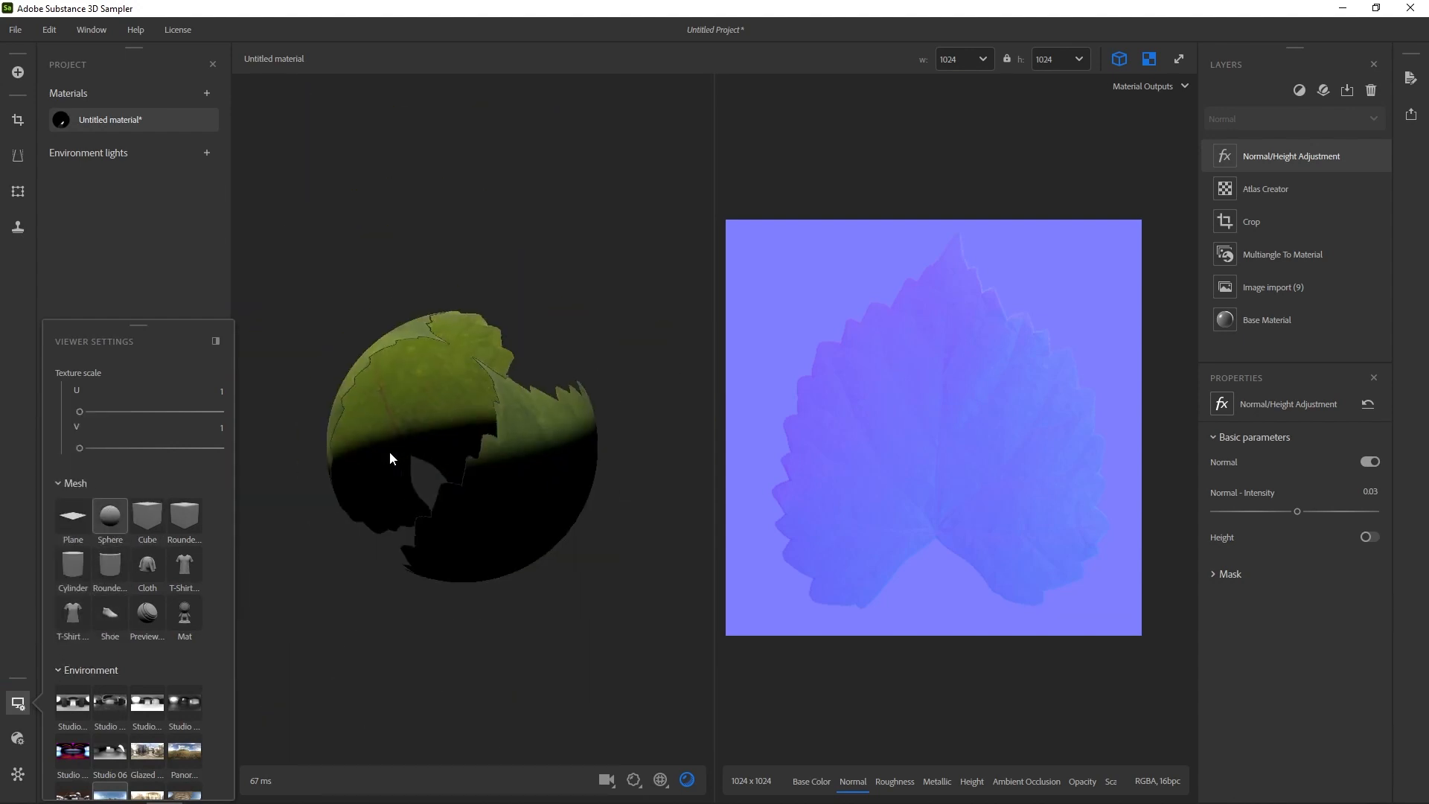
left_click_drag(390, 451, 683, 411)
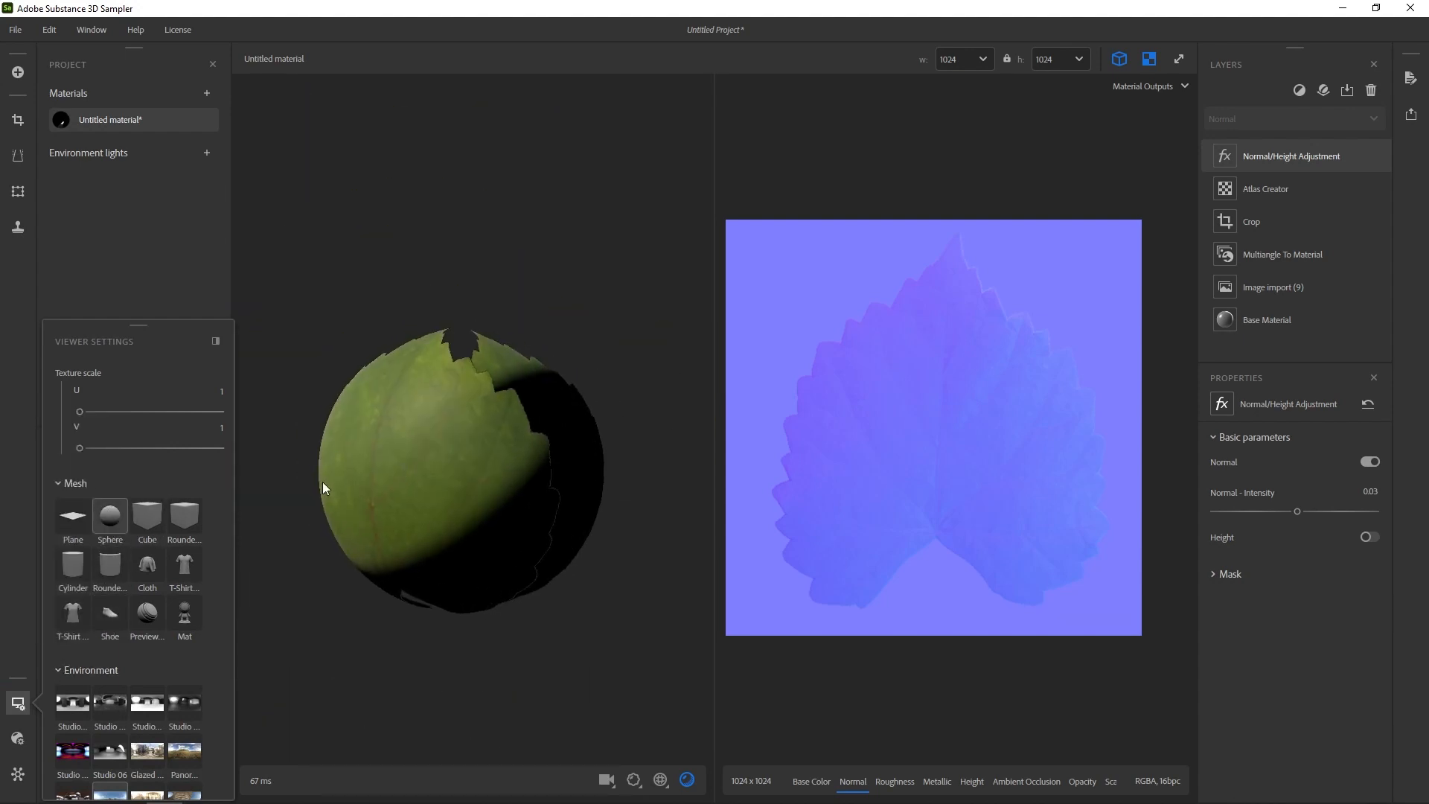
left_click_drag(323, 481, 446, 482)
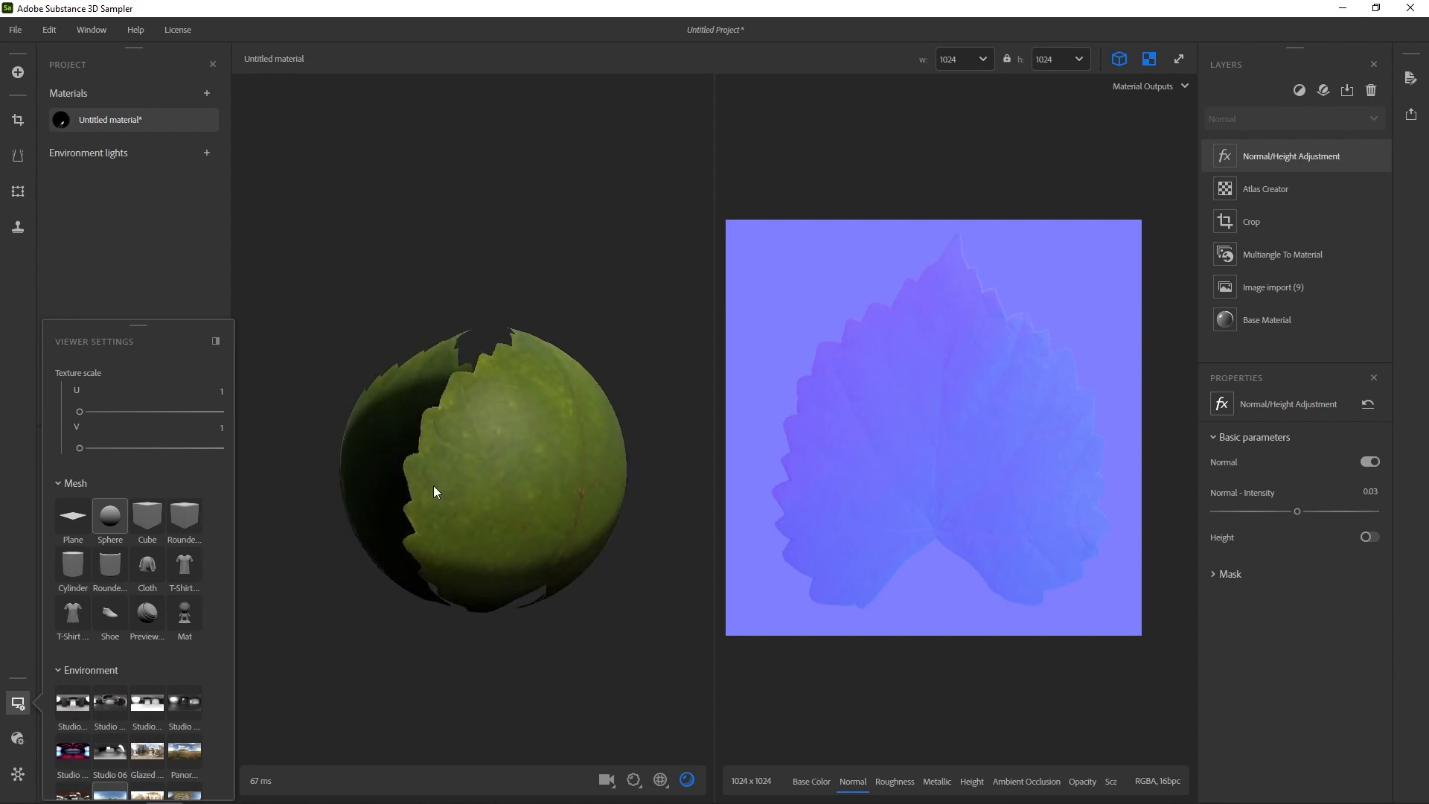
- Try the T-Shirt preview mesh, return to the Plane, and inspect the Ambient Occlusion and Base Color maps in 2D
mouse_move(79, 525)
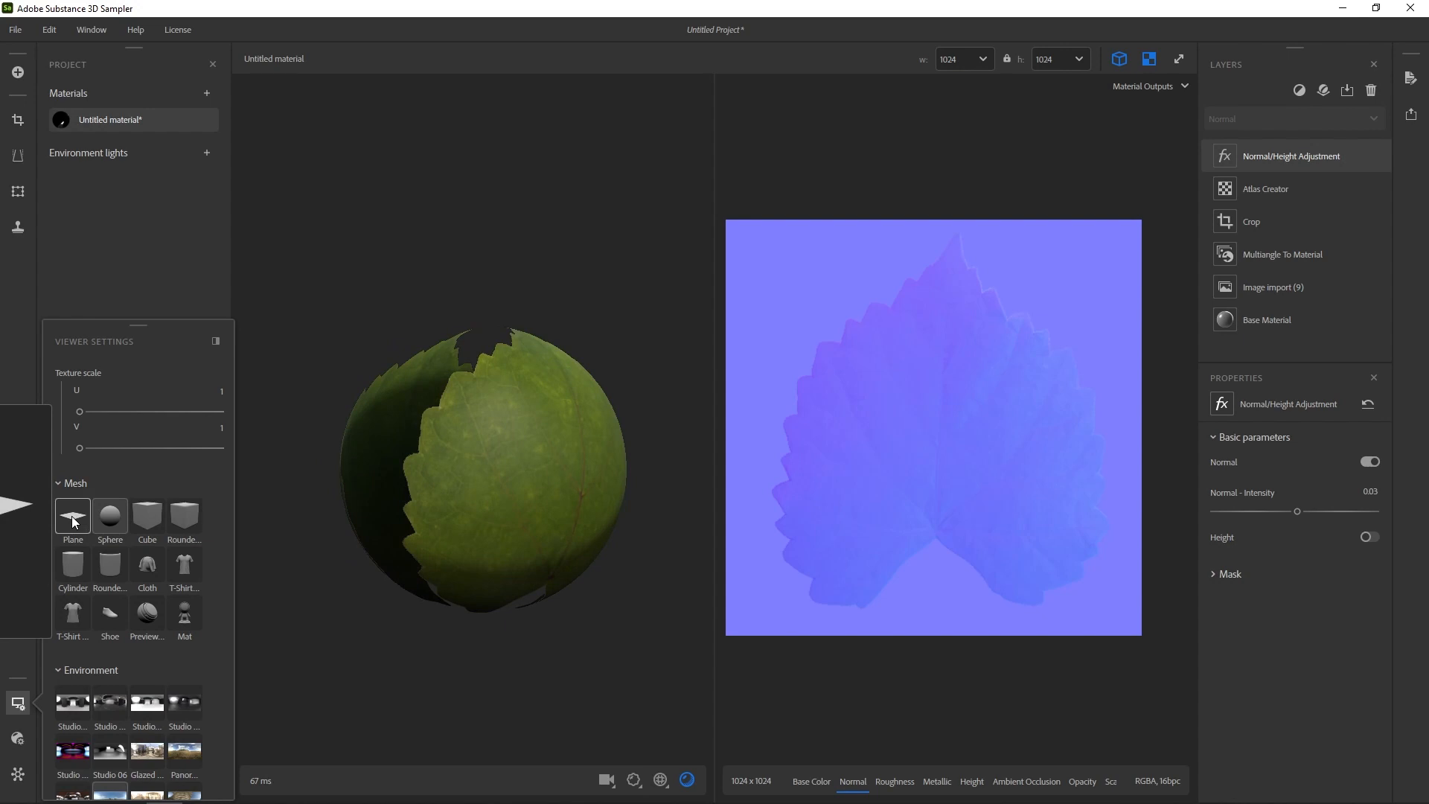
left_click(75, 522)
left_click_drag(402, 450, 519, 480)
left_click(183, 565)
left_click(82, 524)
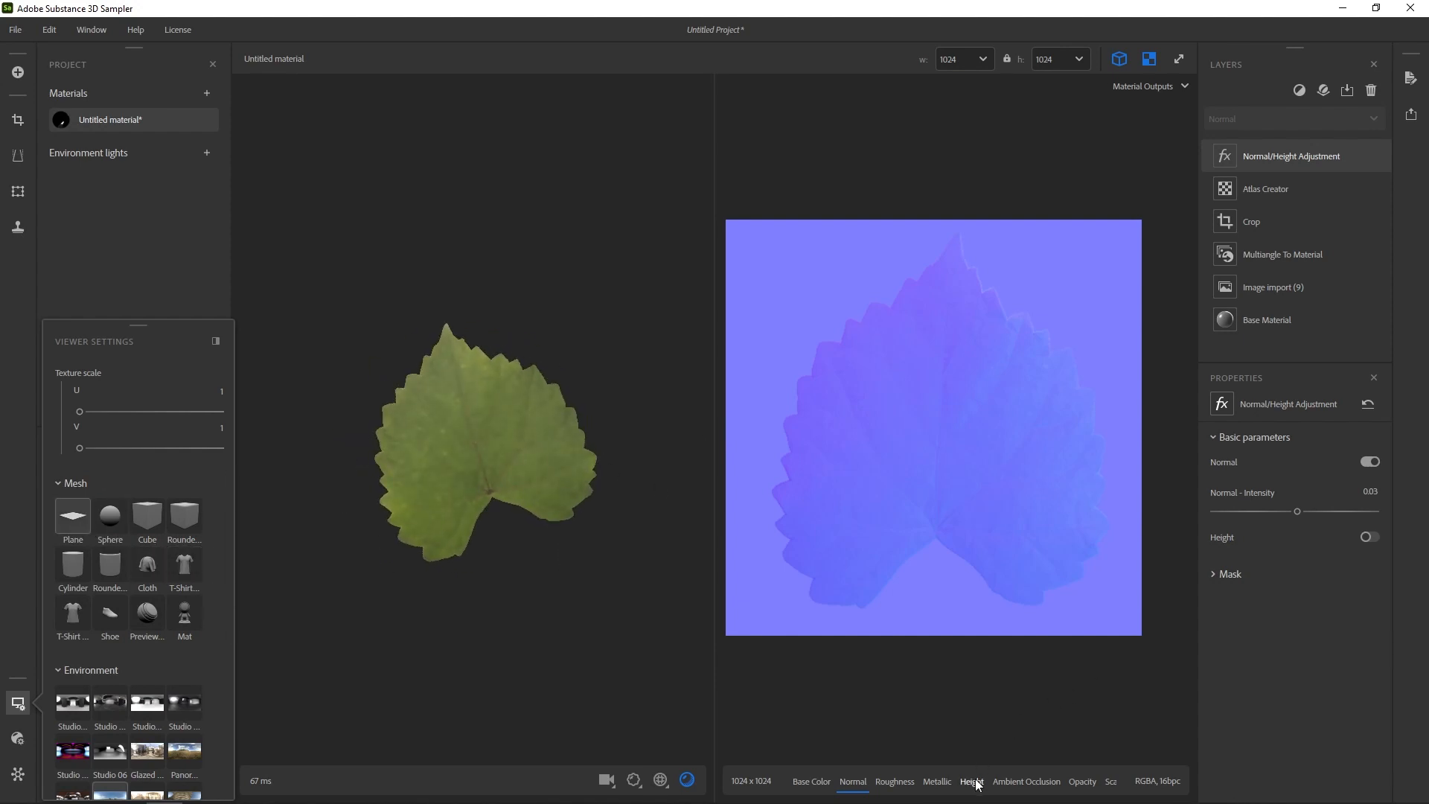
left_click(1014, 782)
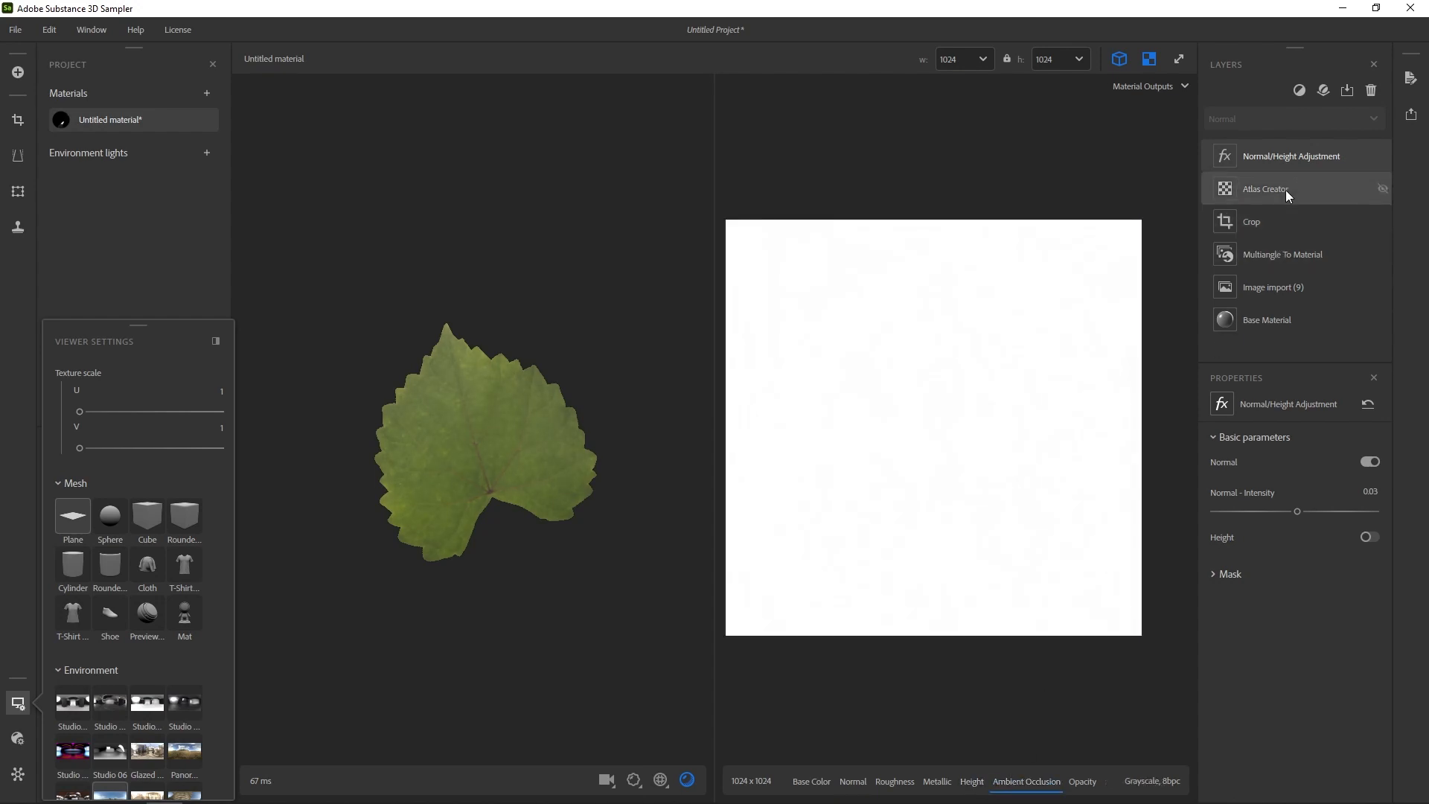
left_click(799, 780)
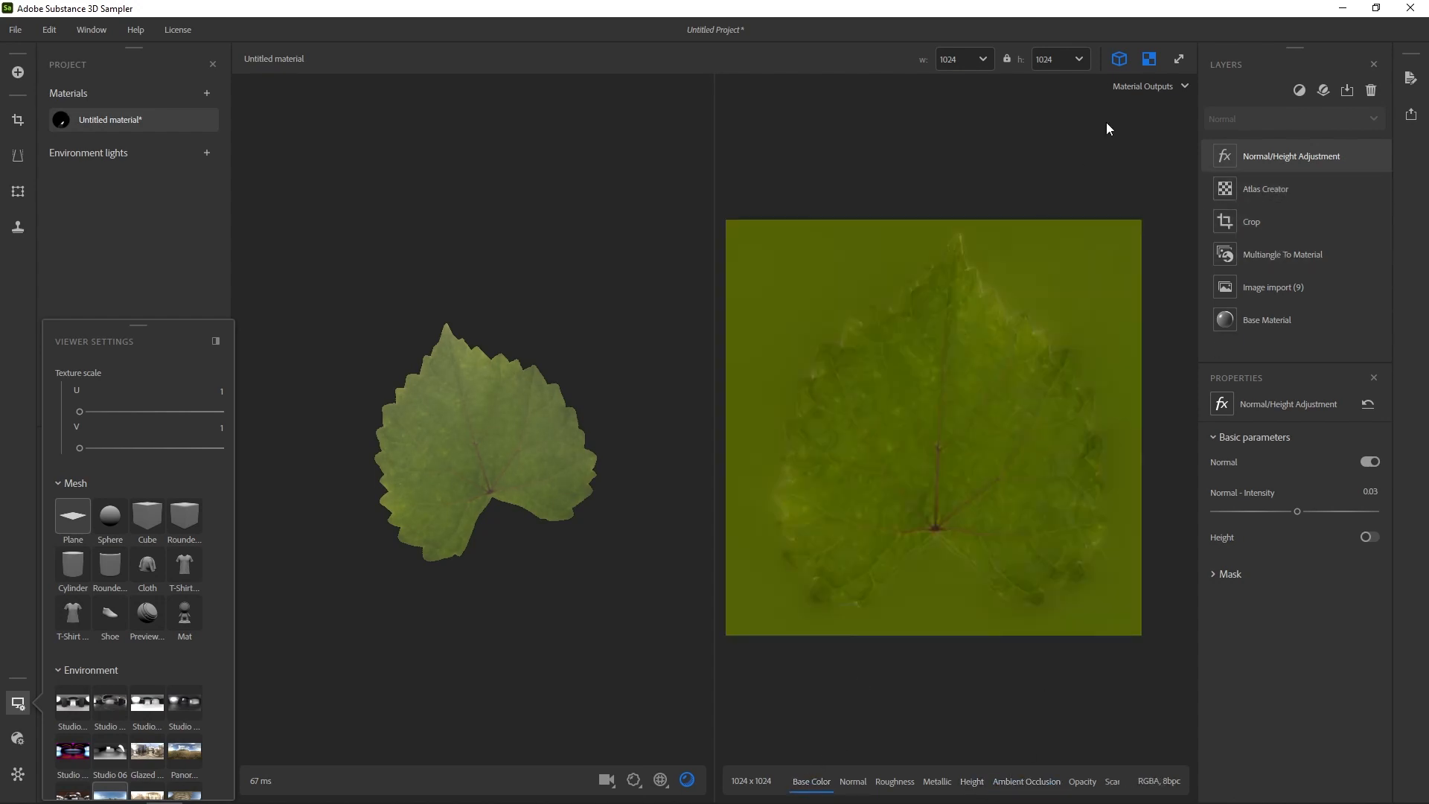
- Start a material export and name it Tutorial
left_click(1411, 116)
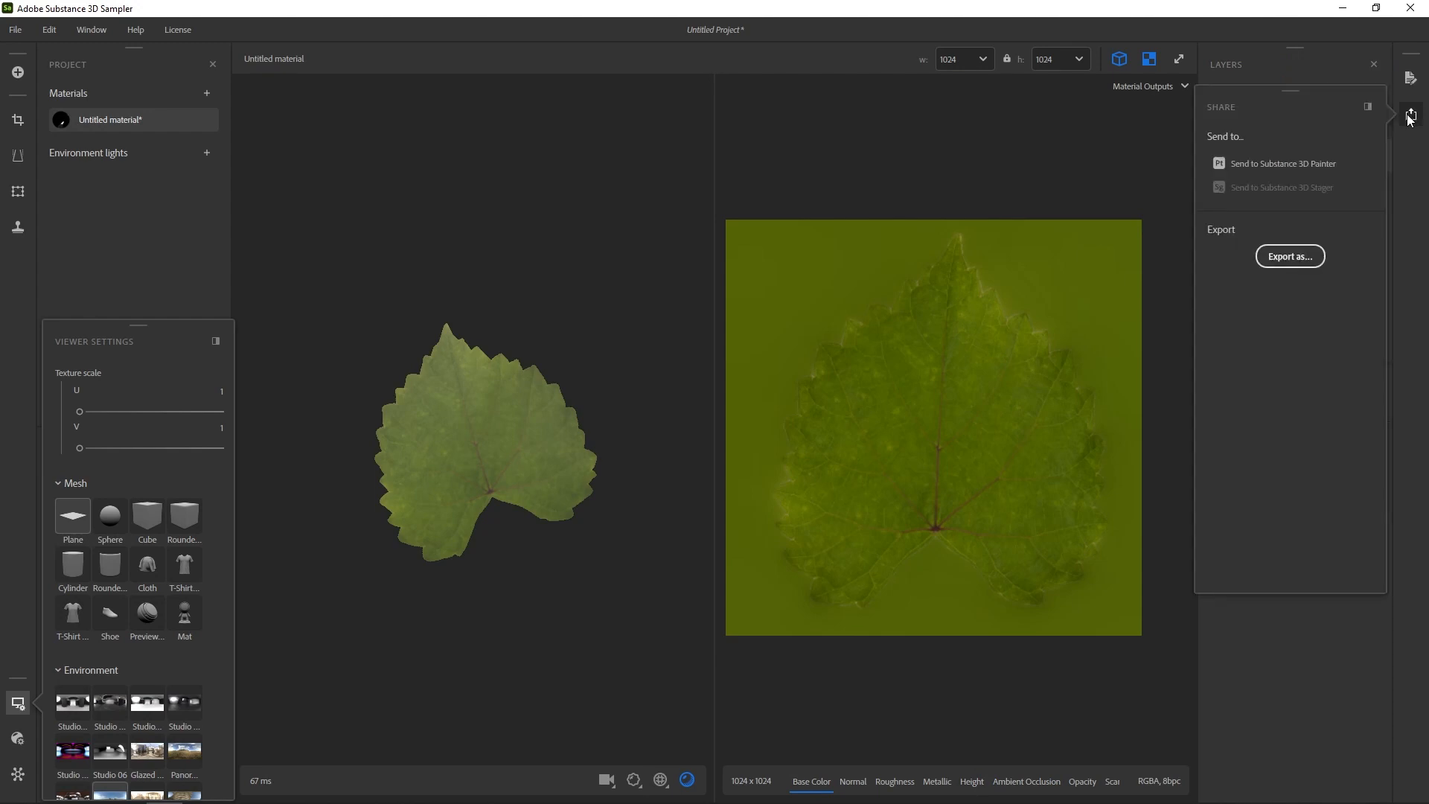
left_click(1291, 257)
left_click_drag(522, 314, 492, 314)
triple_click(501, 314)
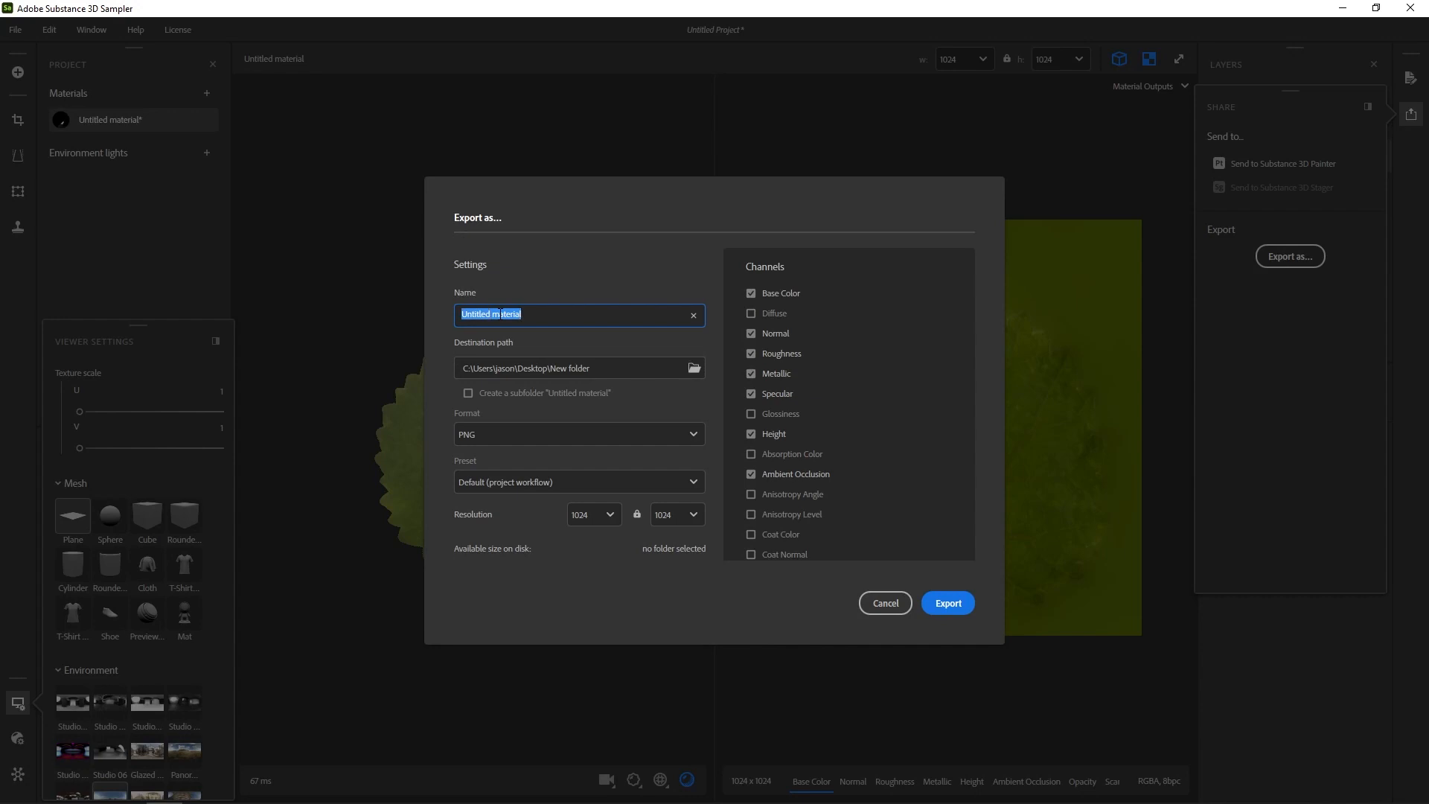
type("Tutorial")
- Create a folder named Tutorial on the Desktop and use it as the export's destination path
left_click(694, 368)
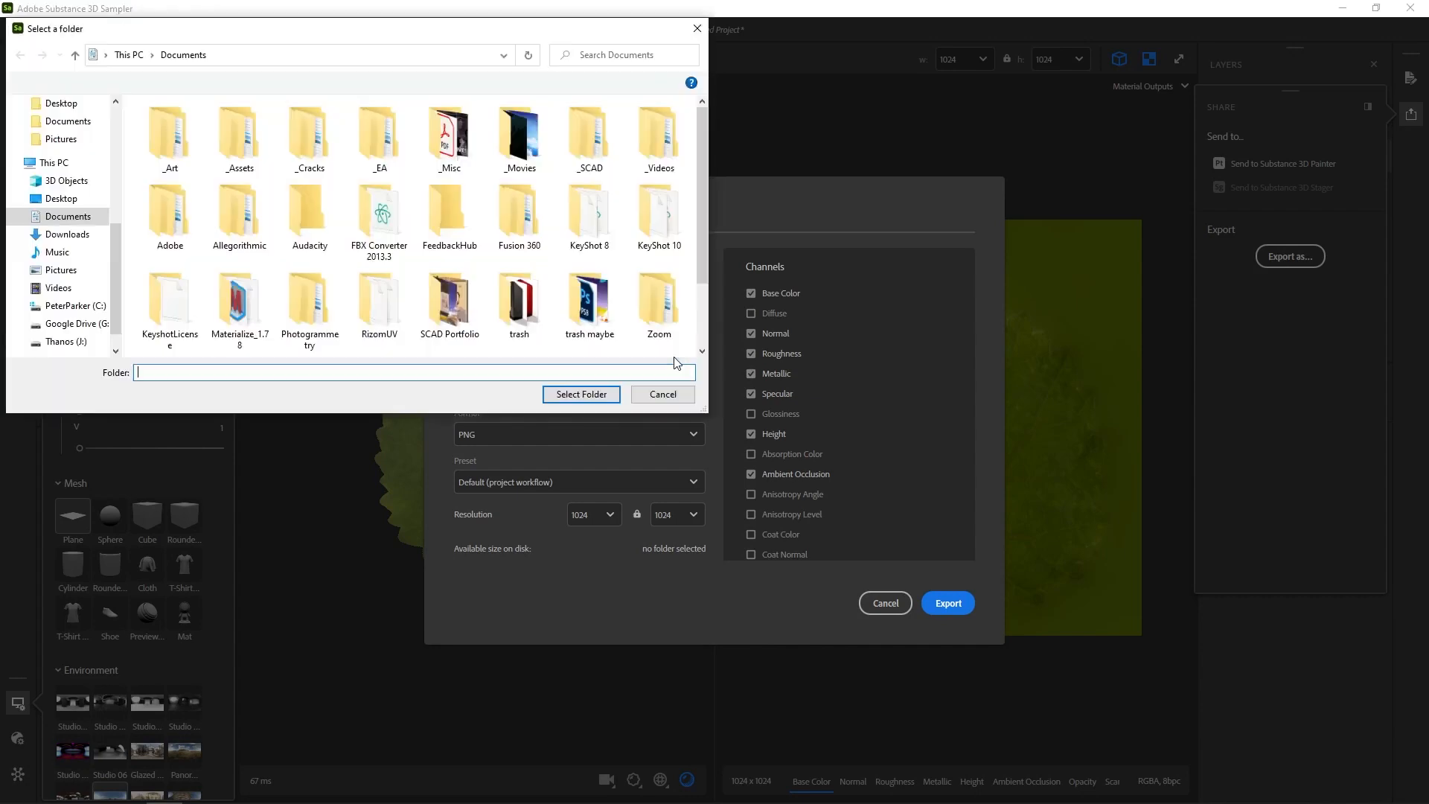
left_click(62, 199)
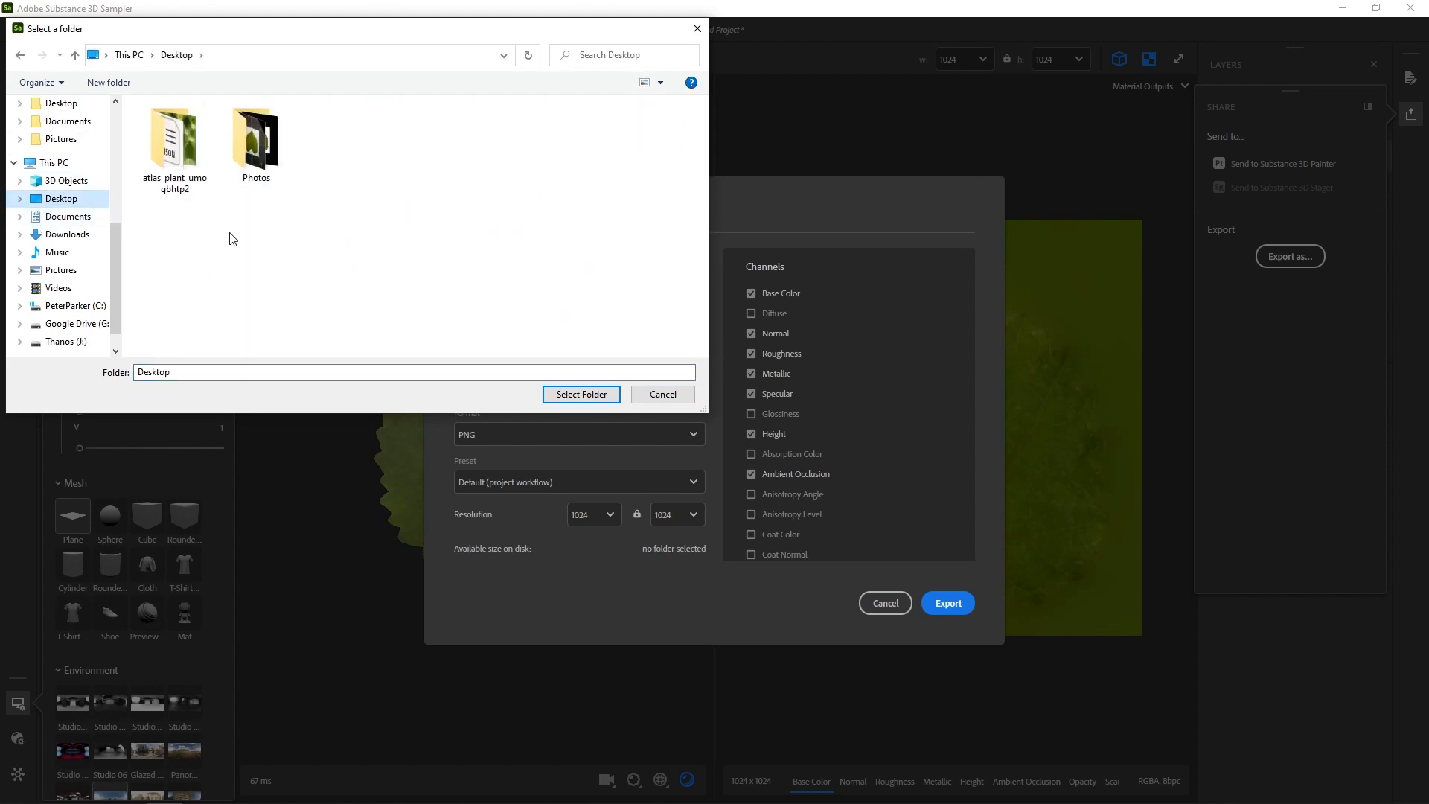
key("ctrl+shift+n")
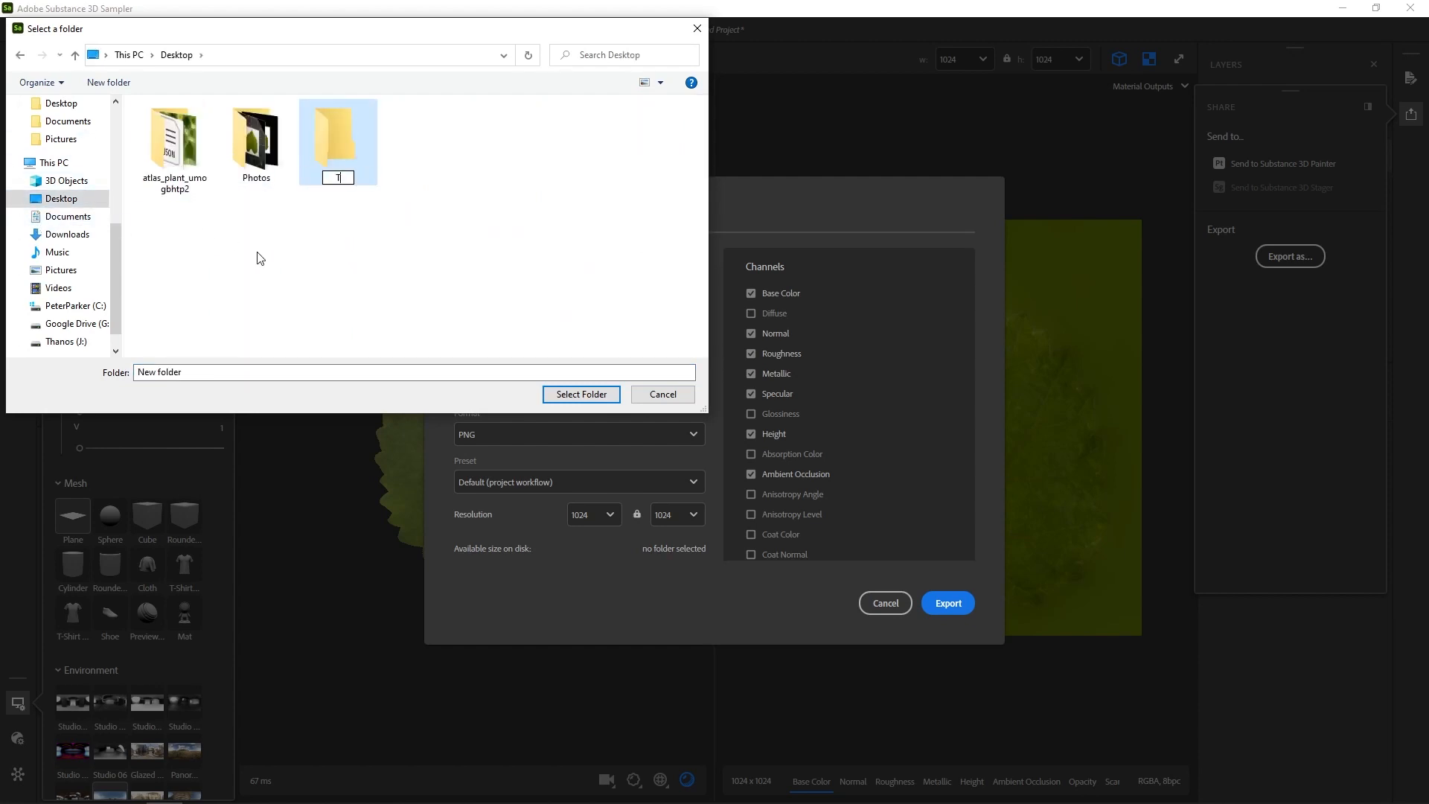
type("Tutorial")
key("Return")
double_click(332, 140)
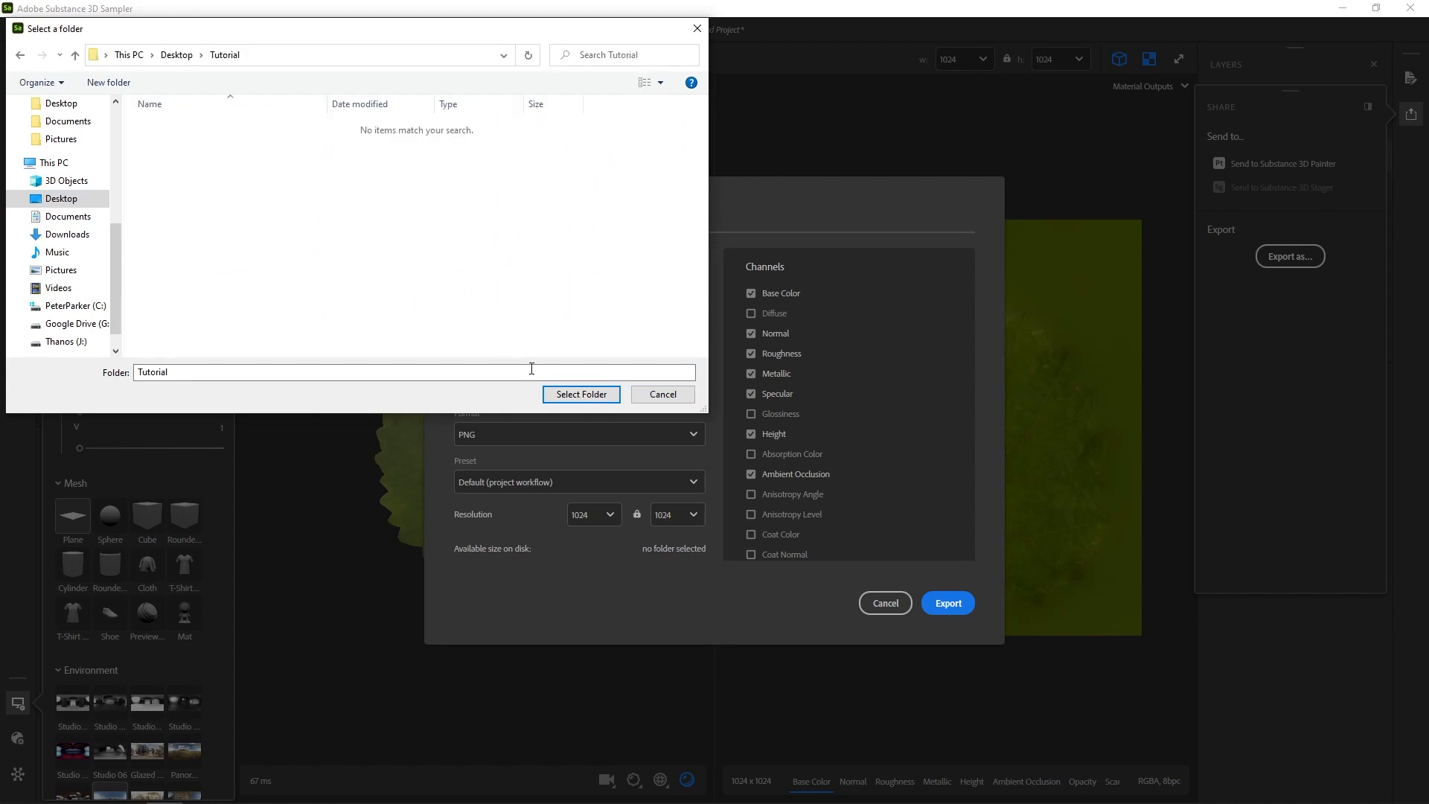
left_click(566, 394)
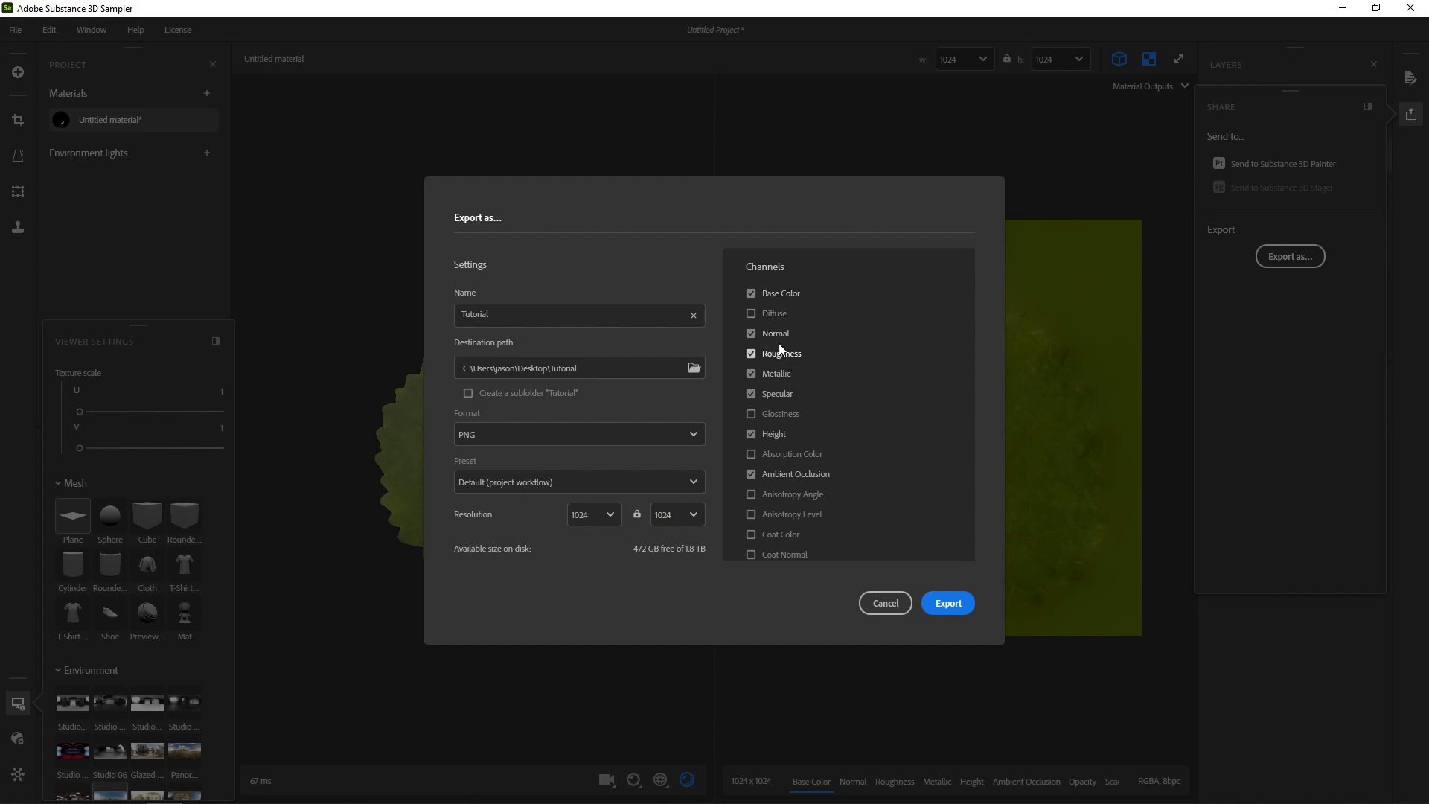
- Review the channel list down to Translucency, export the maps as 1024 PNG files, and open the export folder
scroll(760, 437, "down", 10)
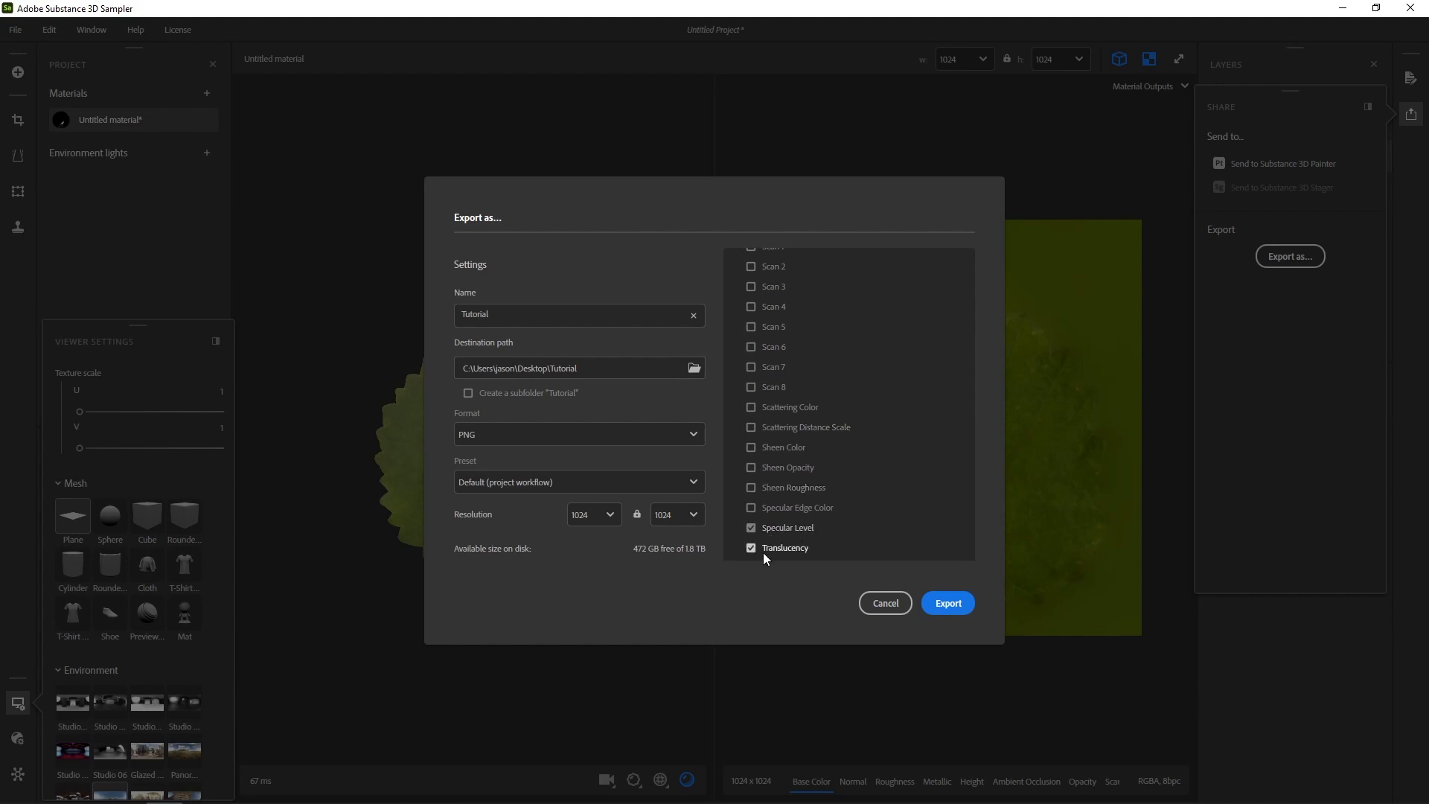
left_click(958, 609)
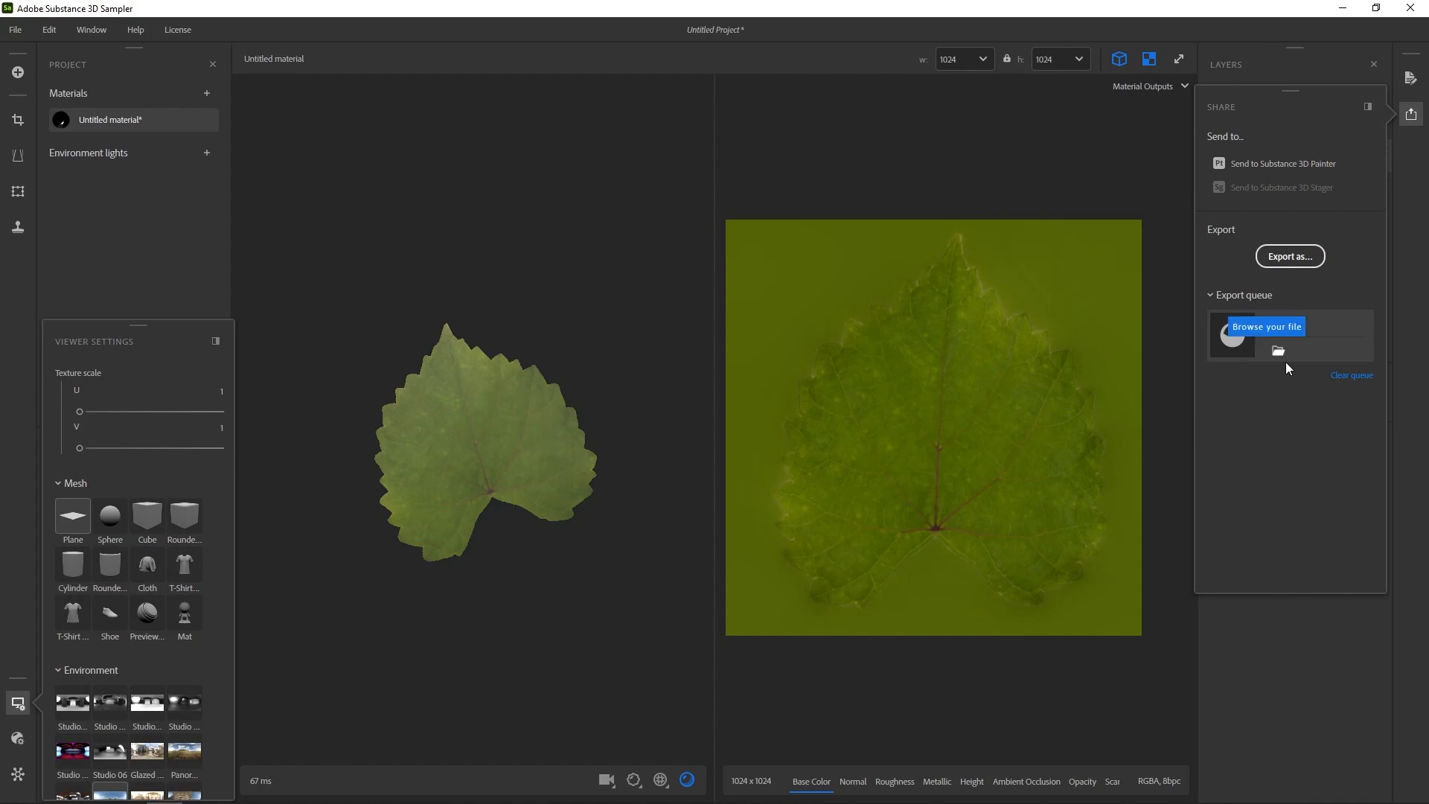
left_click(1280, 350)
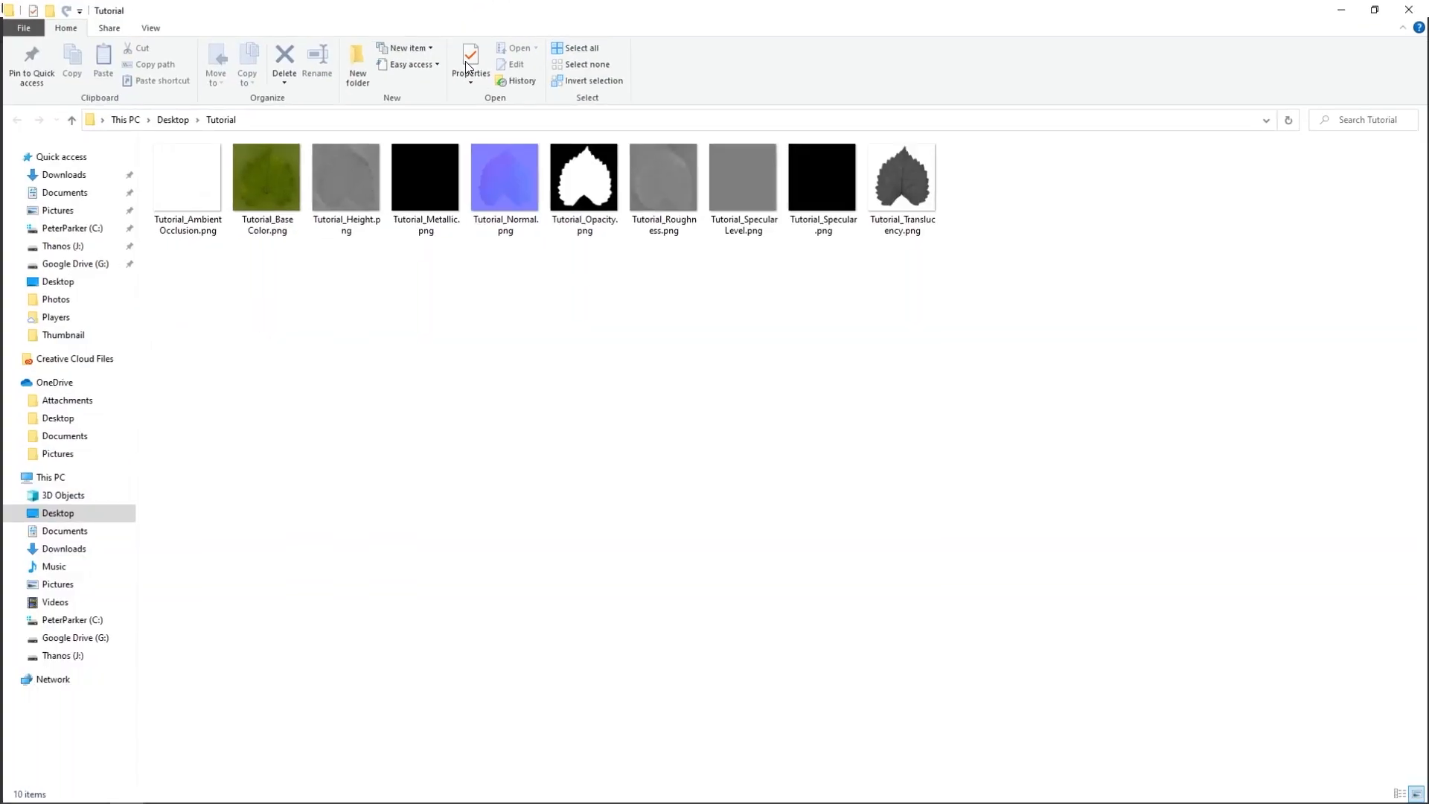
- Open Tutorial_Base Color.png in Photos and look through the exported maps up to Tutorial_Translucency.png
left_click(267, 195)
double_click(266, 194)
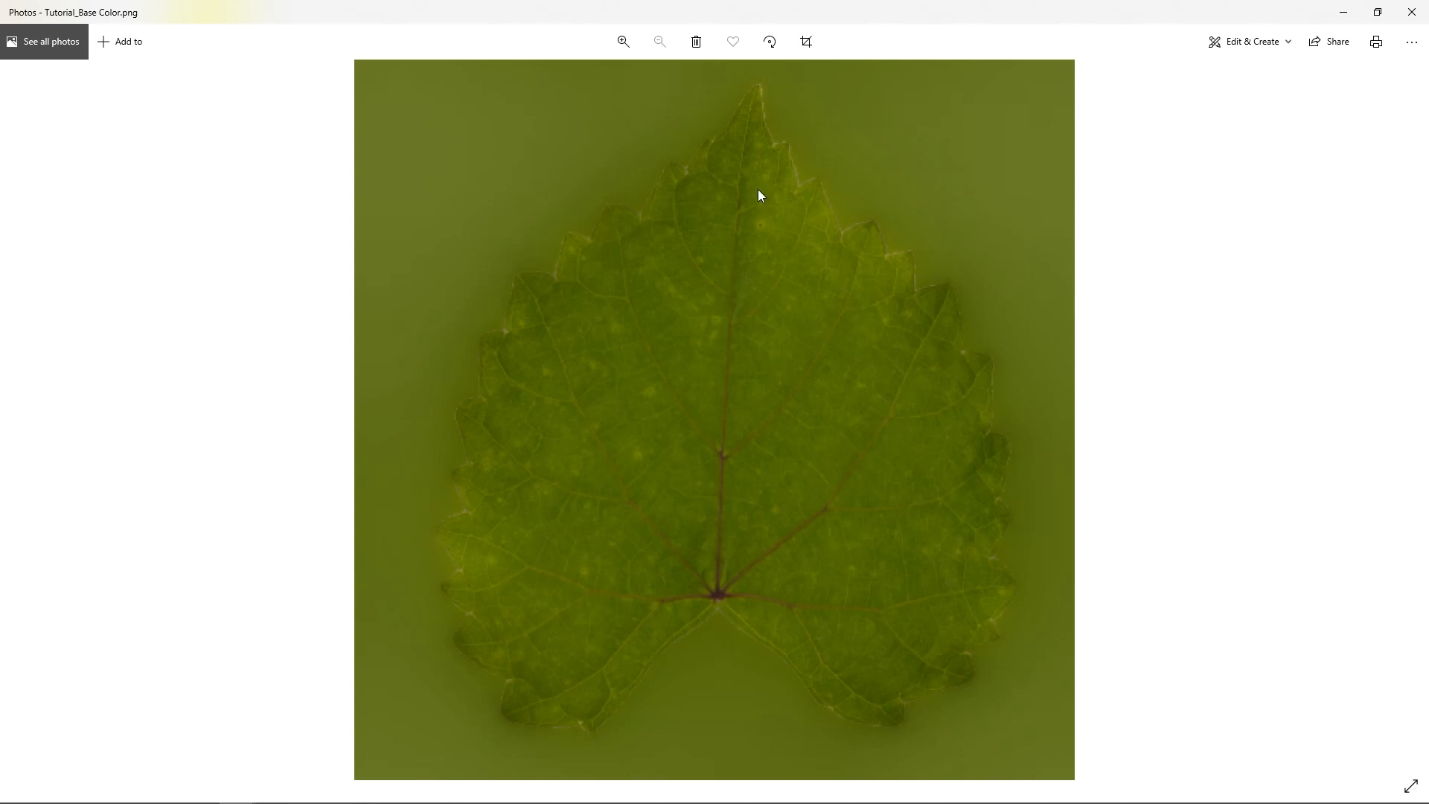
key("Right")
key("Right")
key("Right")
key("Right")
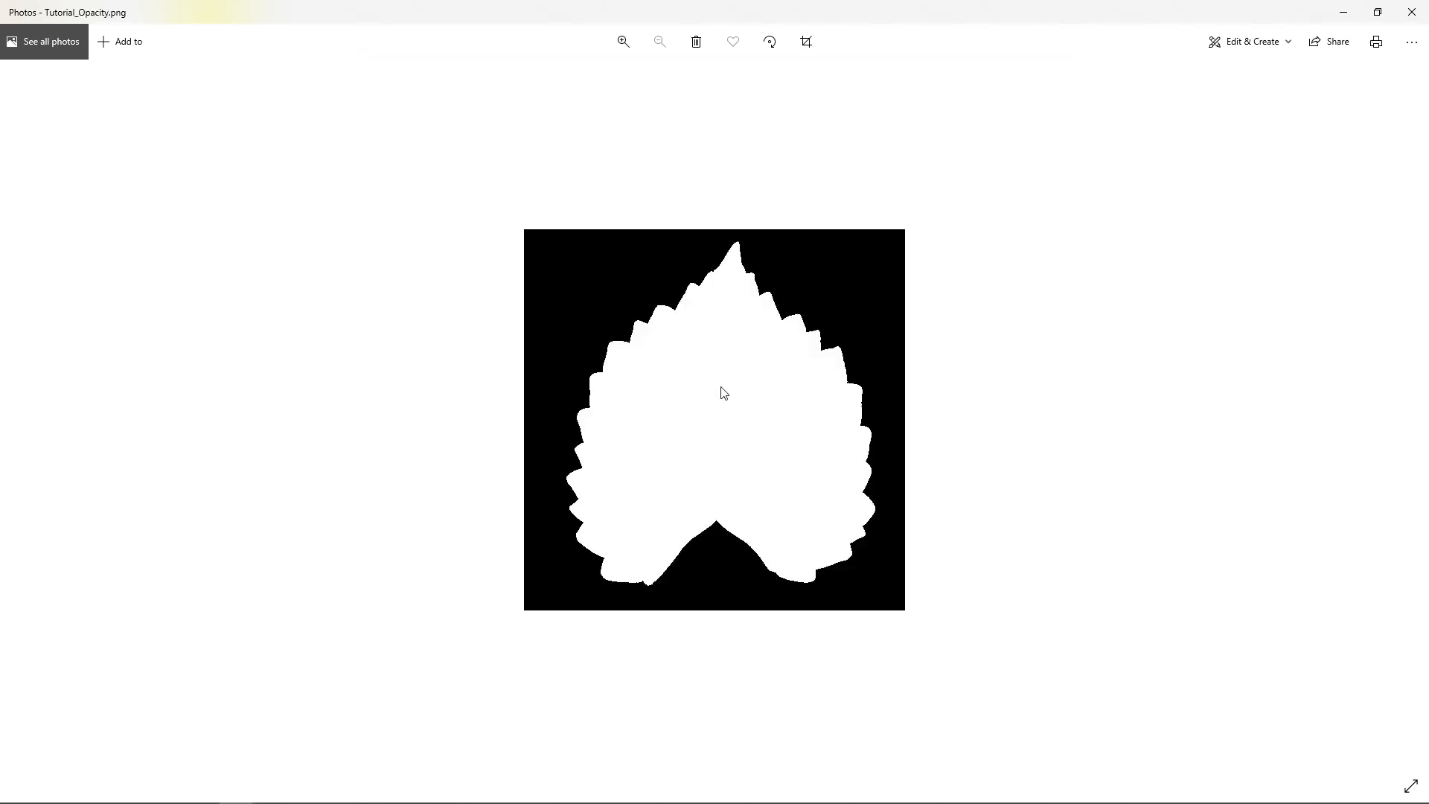
key("Right")
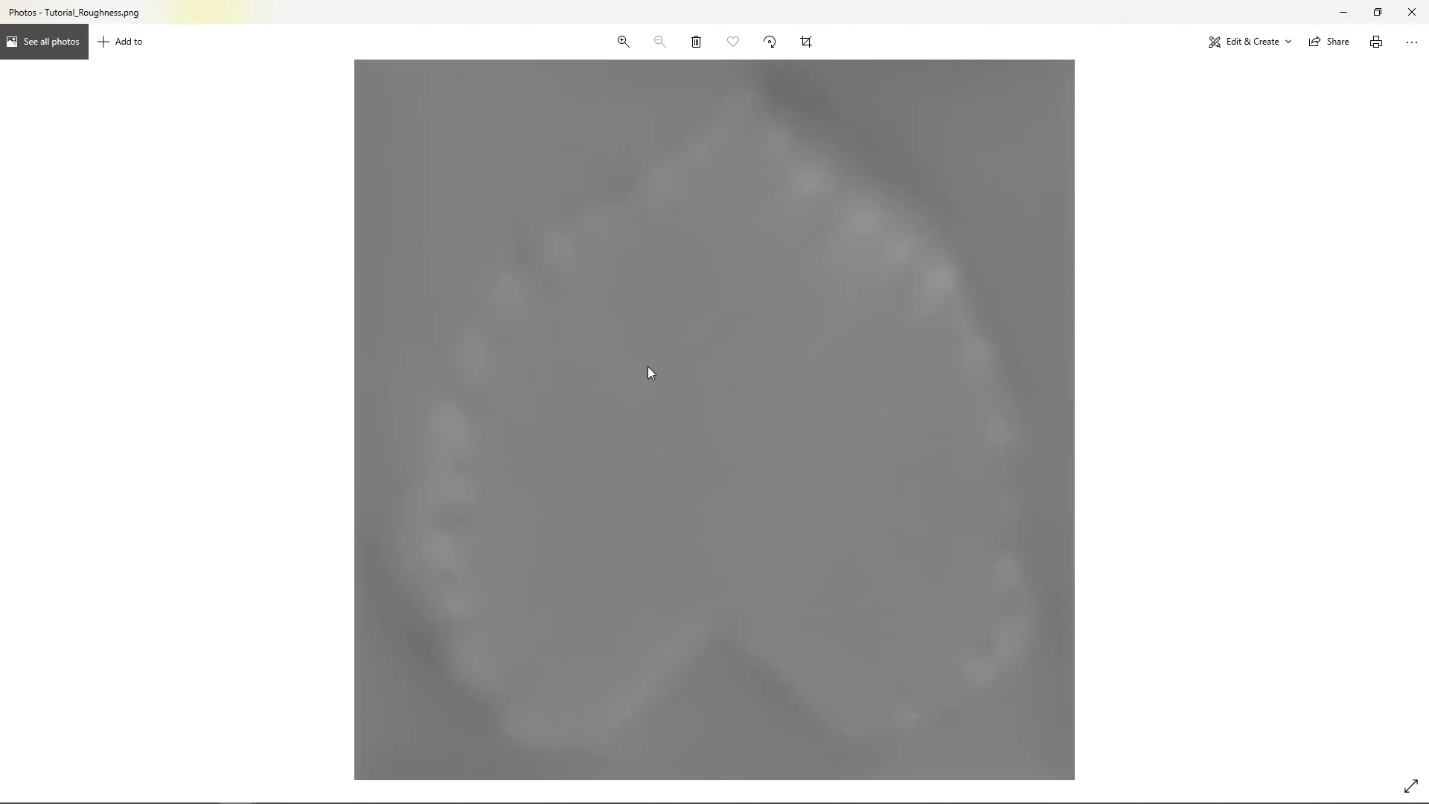
key("Right")
key("Right")
key("Right")
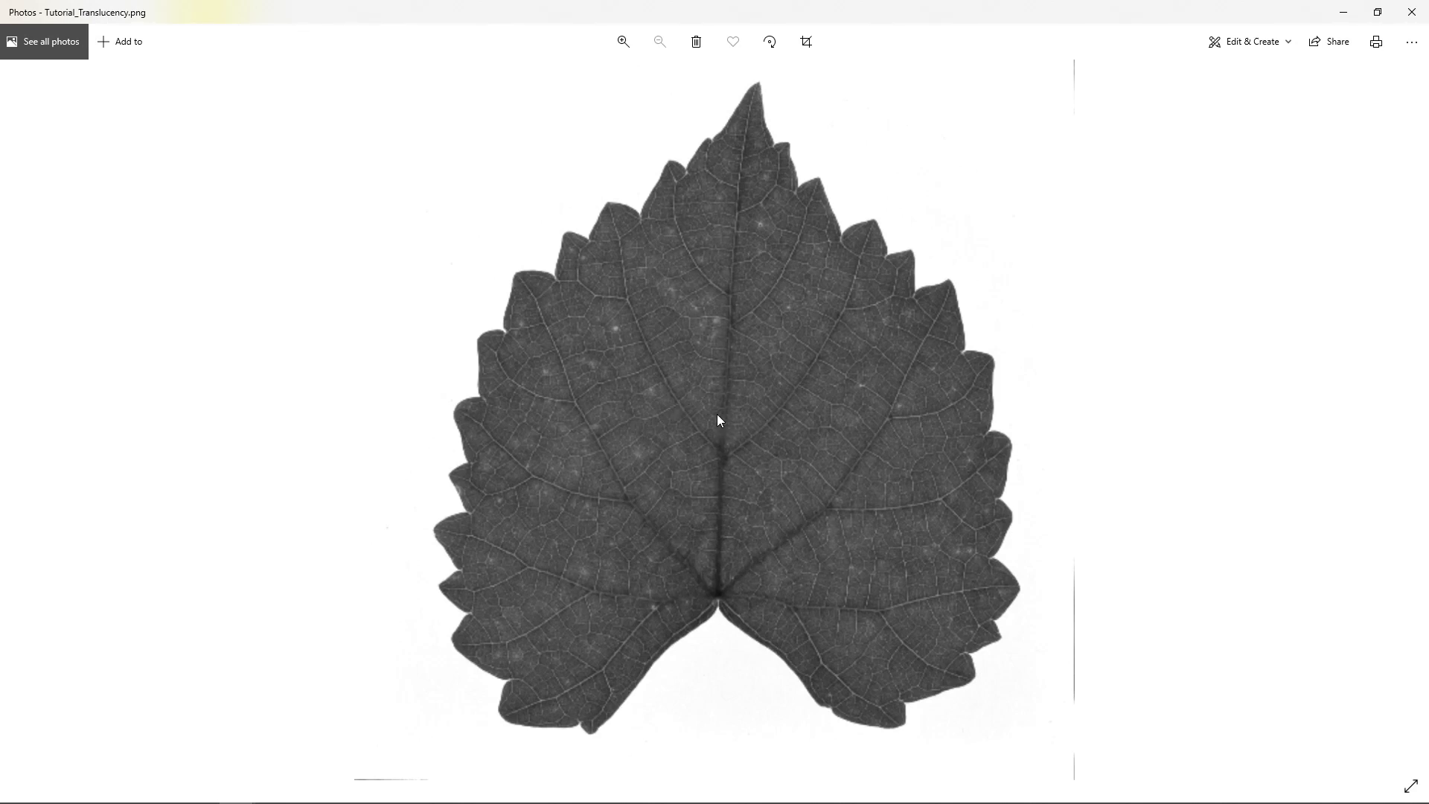
- Go back through the exported images from the Translucency map to the Height map
left_click_drag(524, 16, 666, 10)
key("Left")
key("Left")
key("Left")
key("Left")
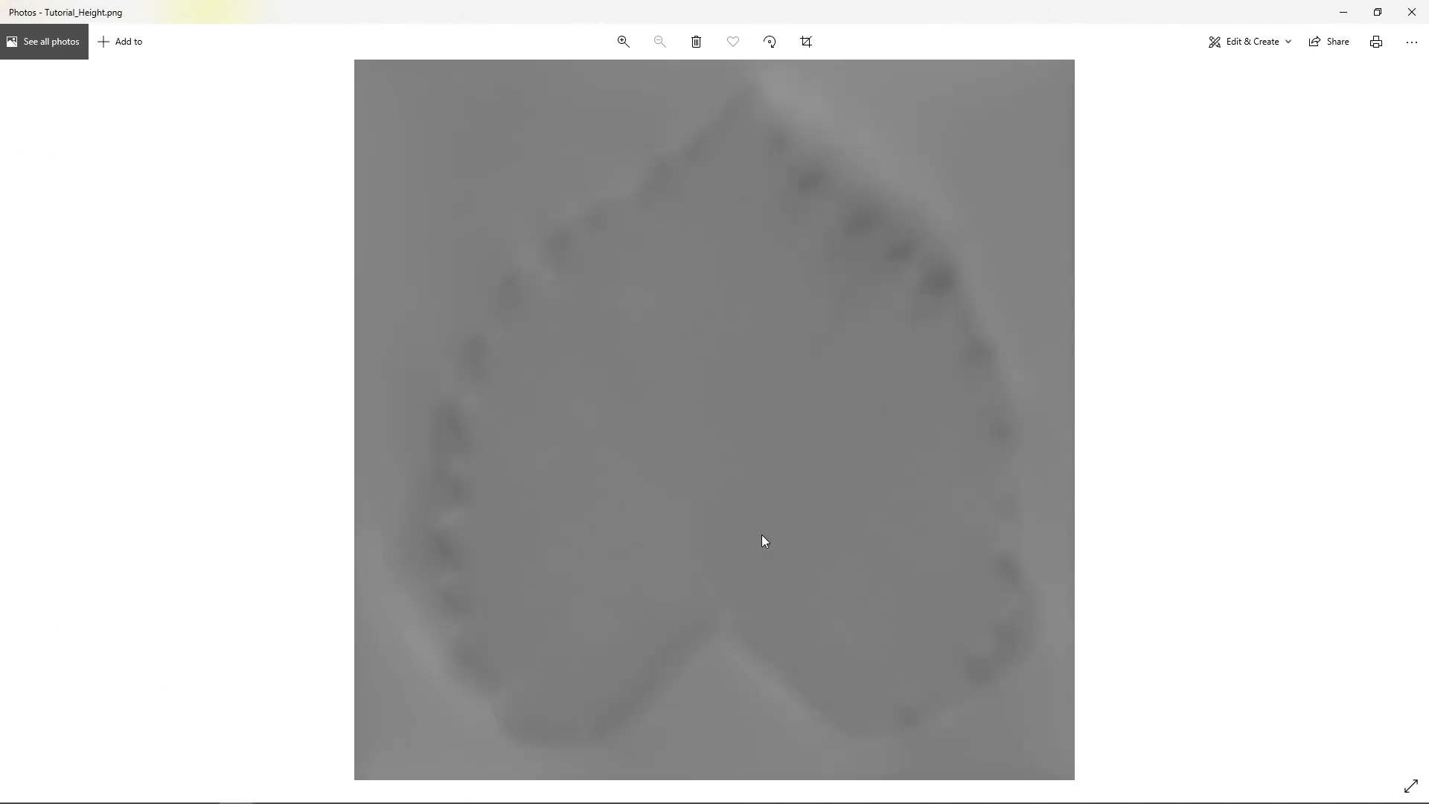